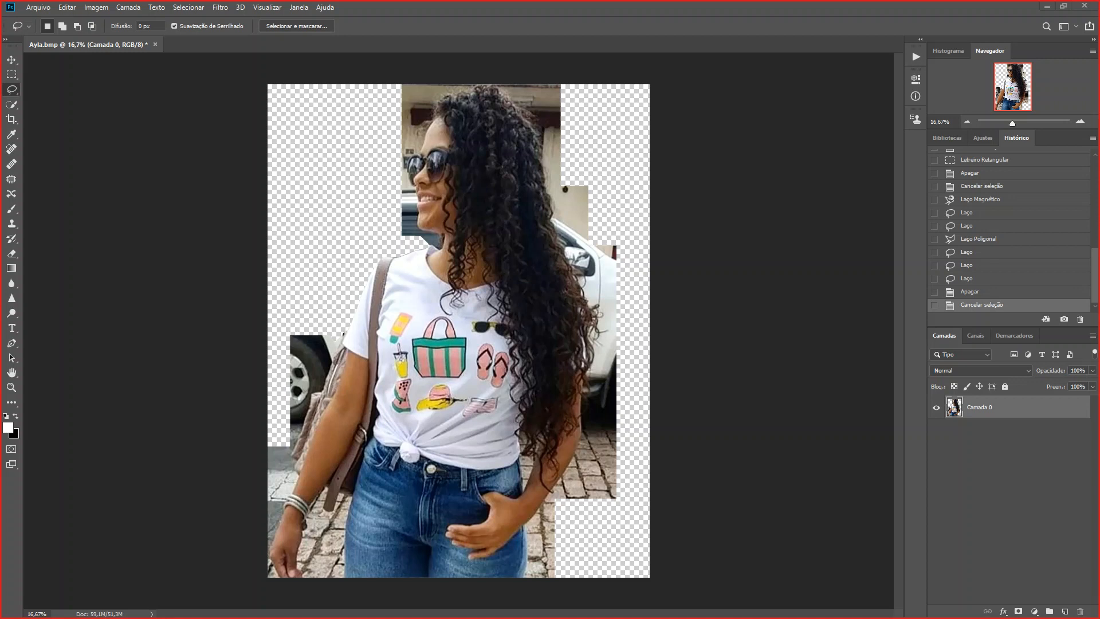
Restore the photo's full background from the "Tamanho da Imagem" history state and activate the Magic Wand tool
scroll(1009, 229, up, 10)
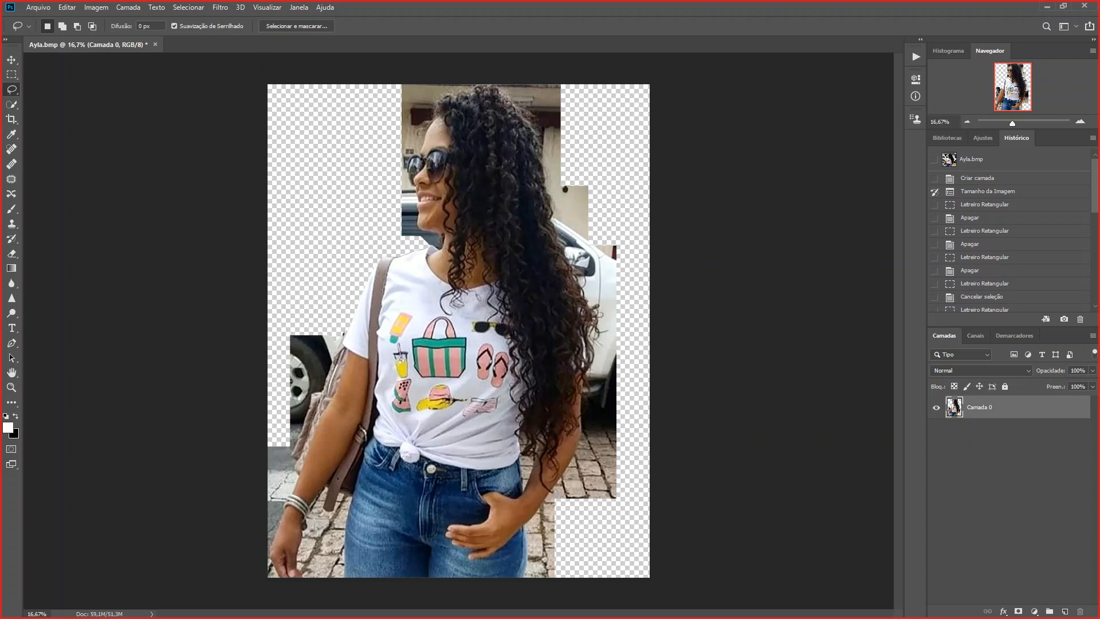
click(988, 192)
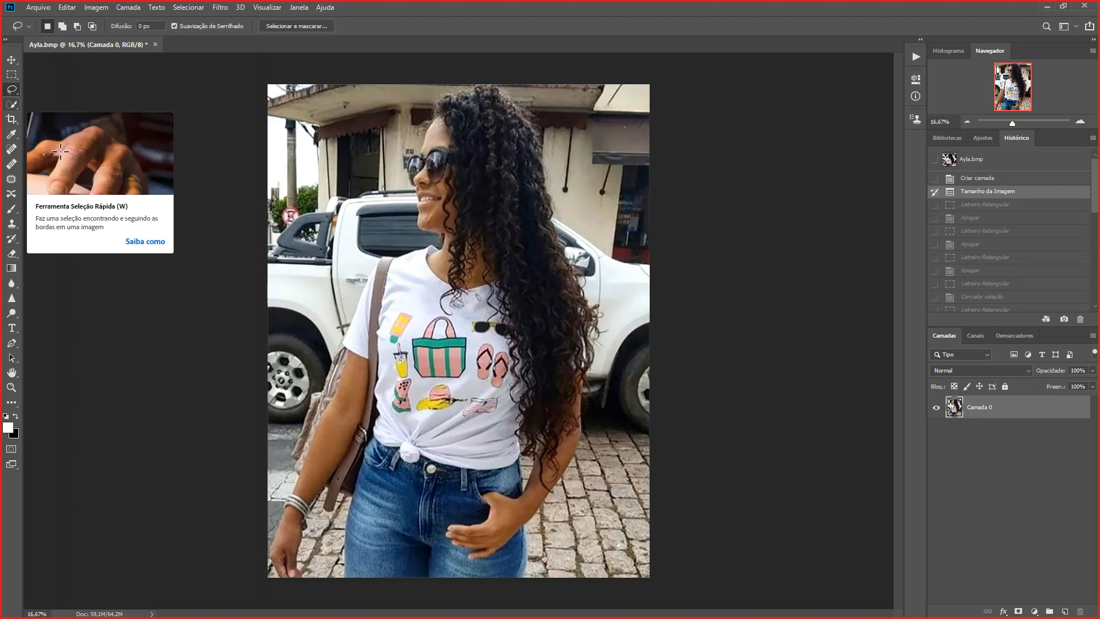
click(12, 104)
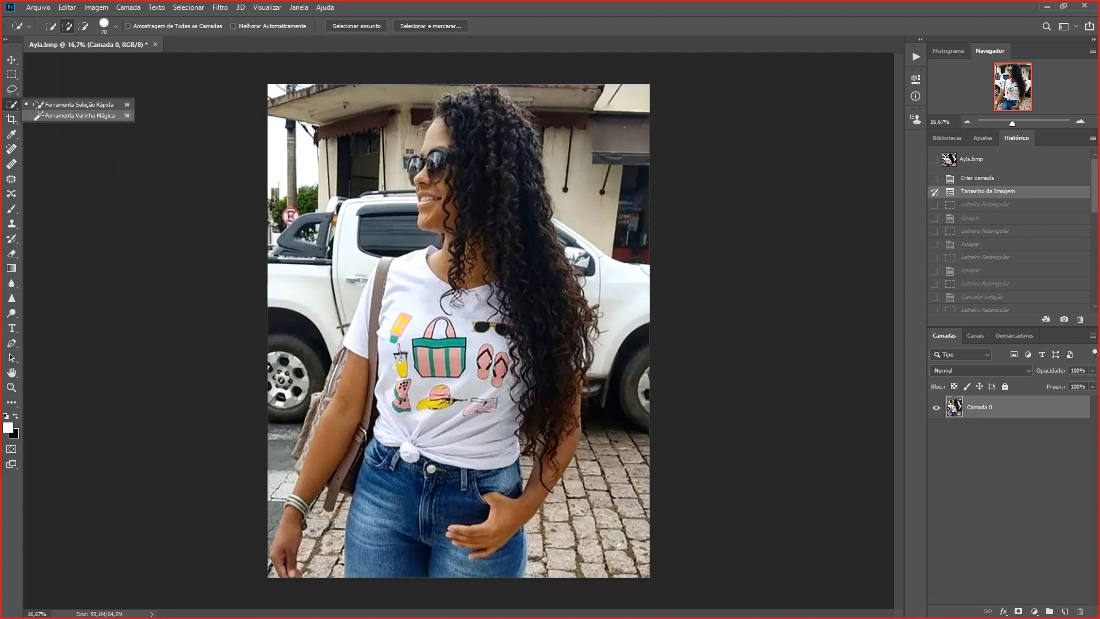
click(80, 116)
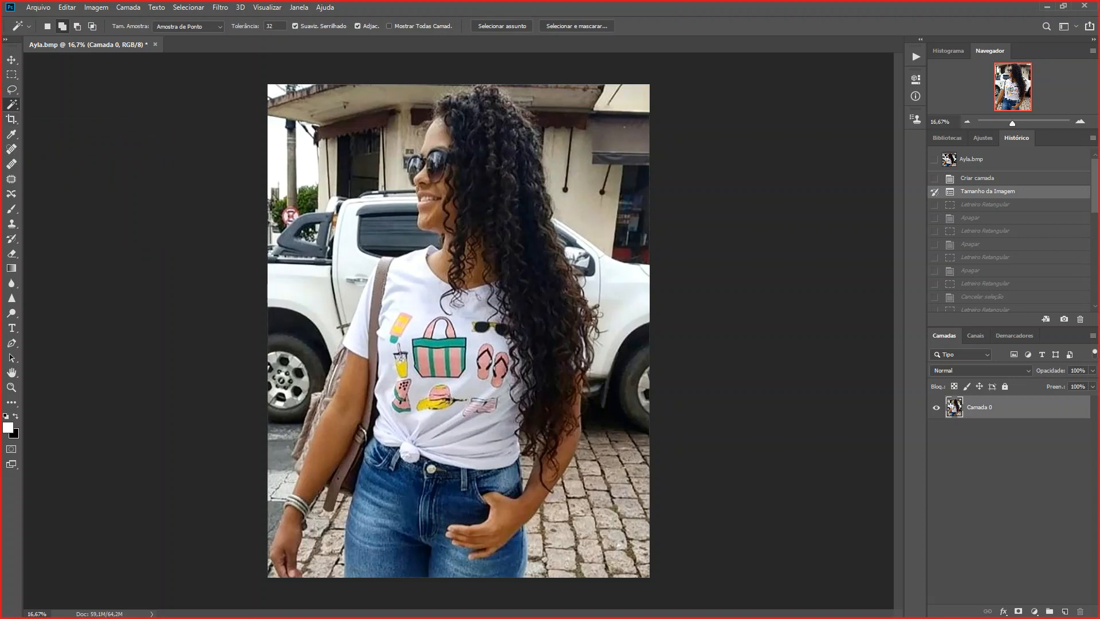
Select the truck's side window beside the woman's chin with the Magic Wand, adding its differently shaded areas to the selection
click(1080, 121)
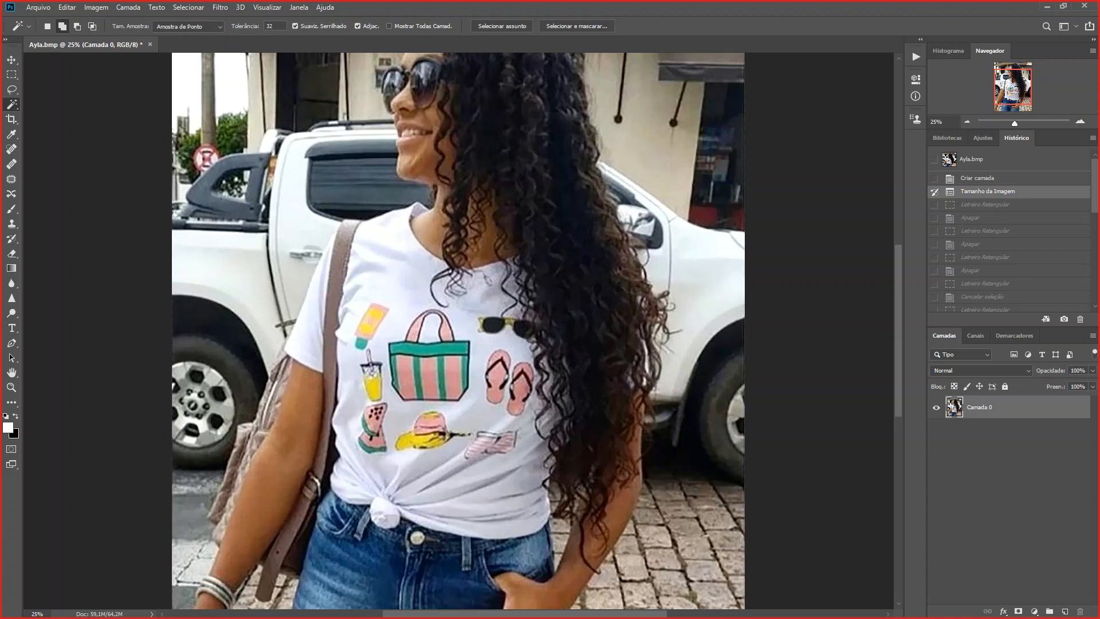
click(358, 185)
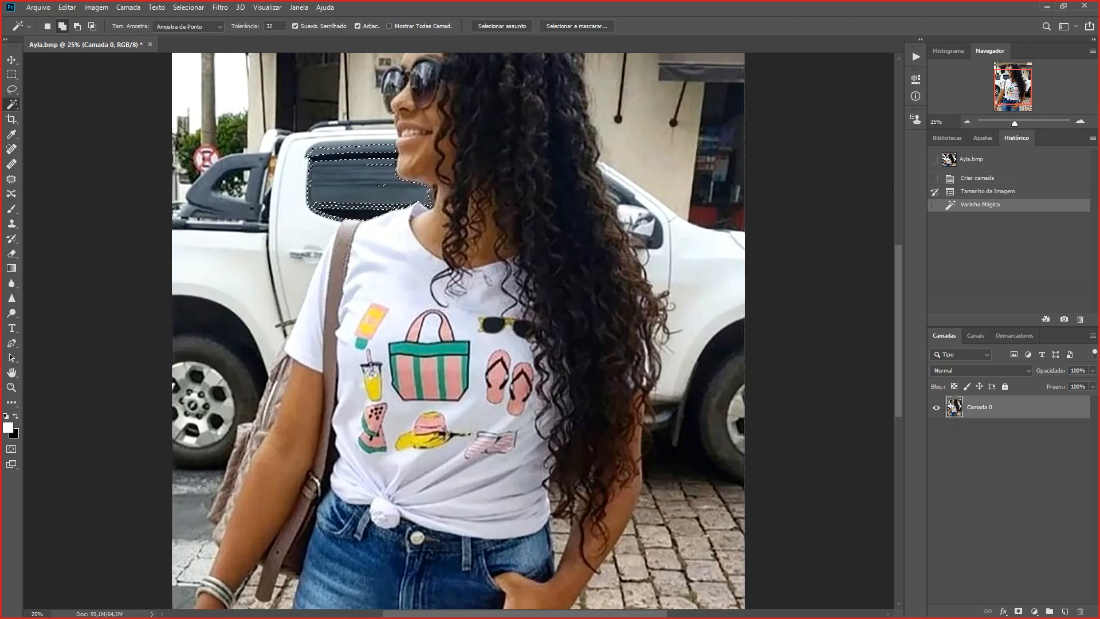
click(1081, 122)
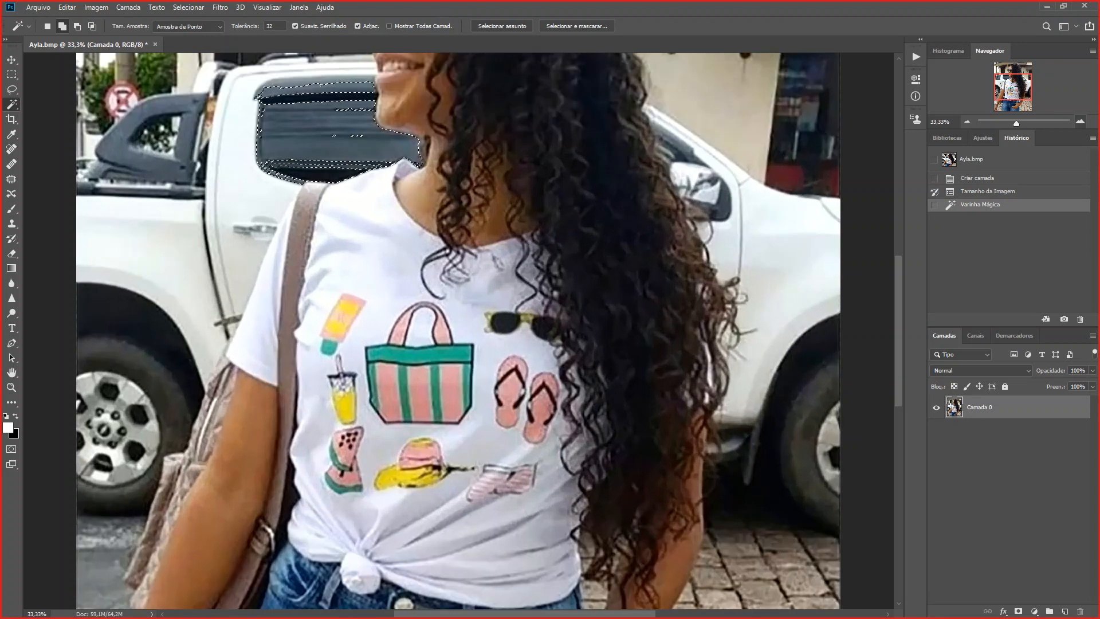
click(1080, 122)
drag(1014, 87, 1017, 72)
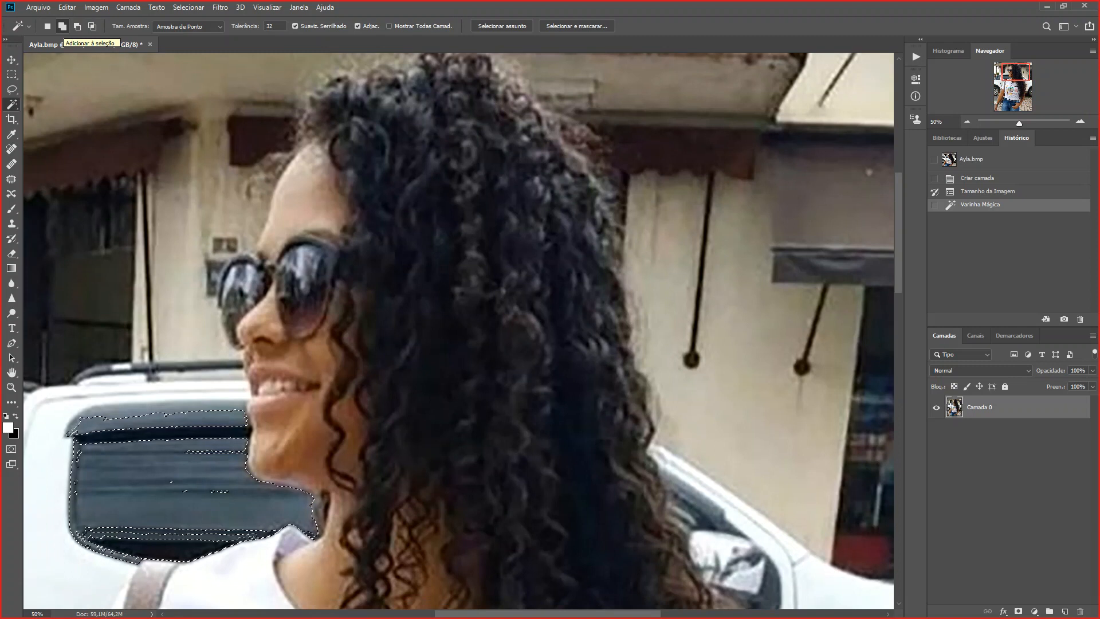
click(217, 491)
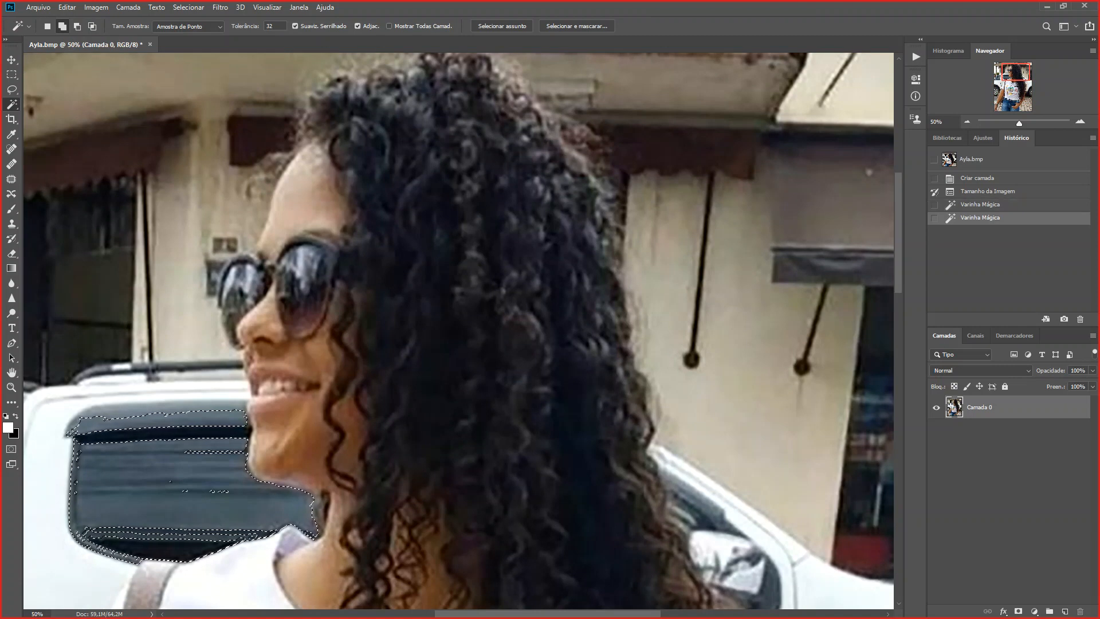
click(172, 419)
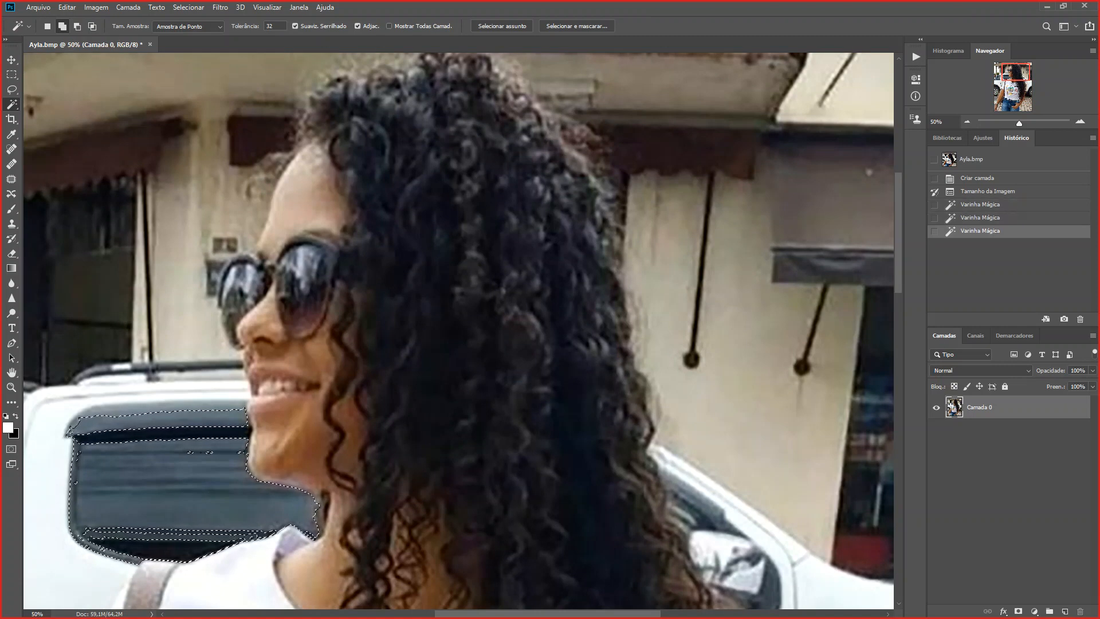
click(166, 434)
click(167, 424)
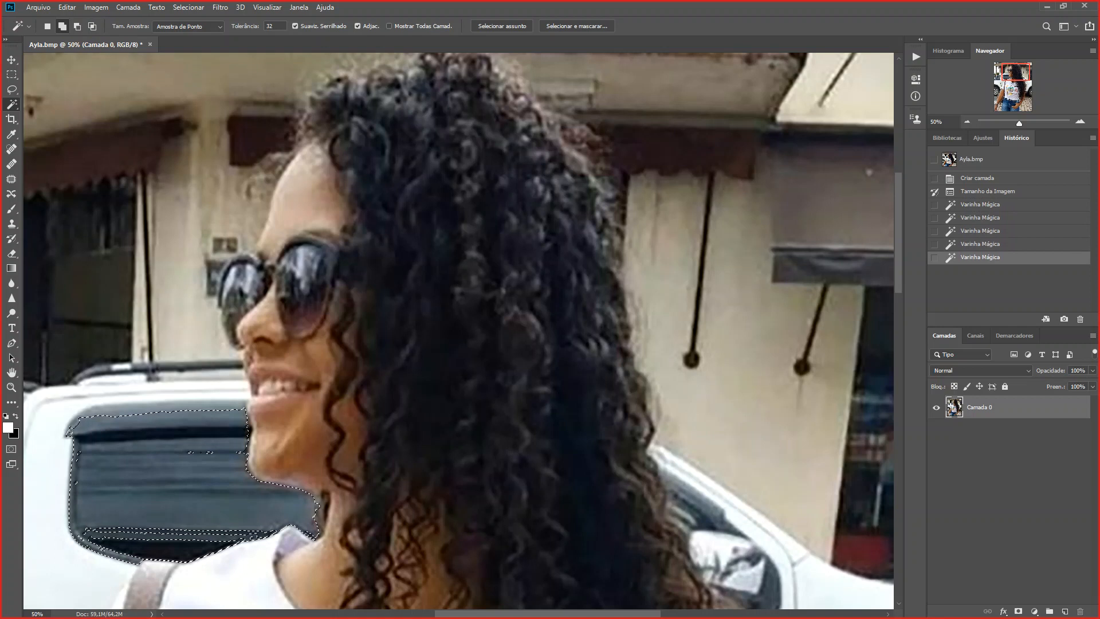
Extend the Magic Wand selection over the truck's white roof and the body around the side window
click(167, 397)
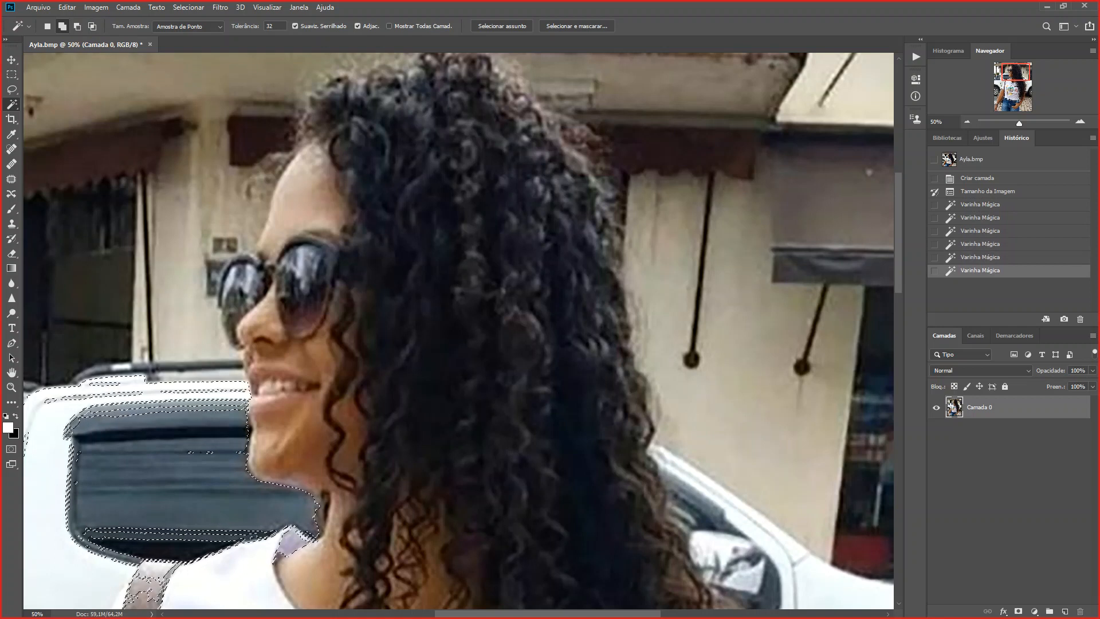
click(164, 387)
click(201, 452)
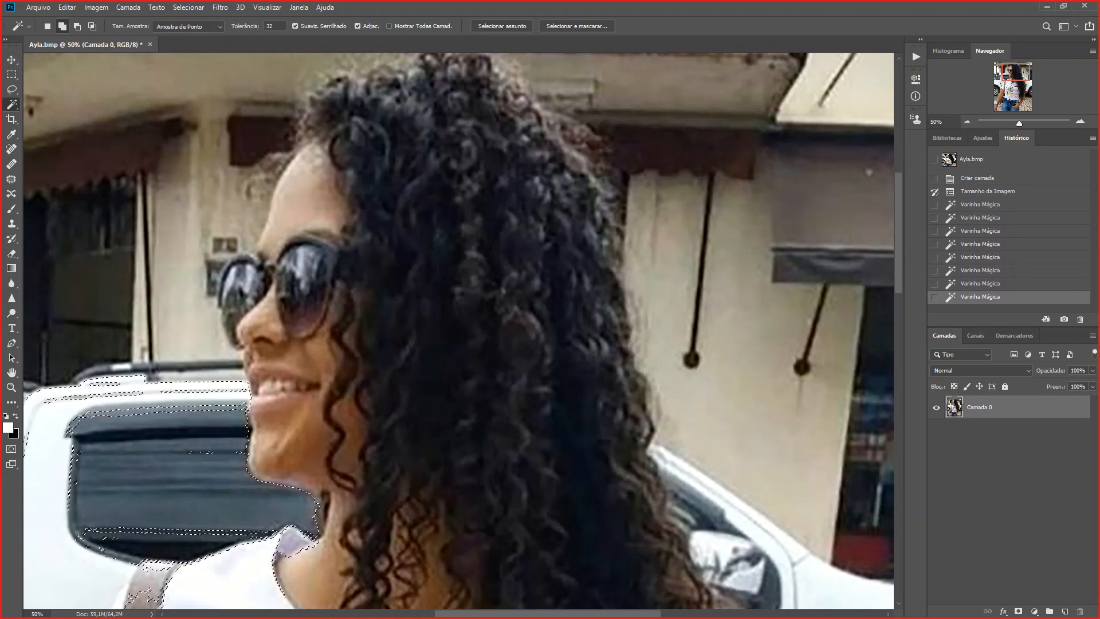
click(178, 534)
click(94, 399)
click(82, 419)
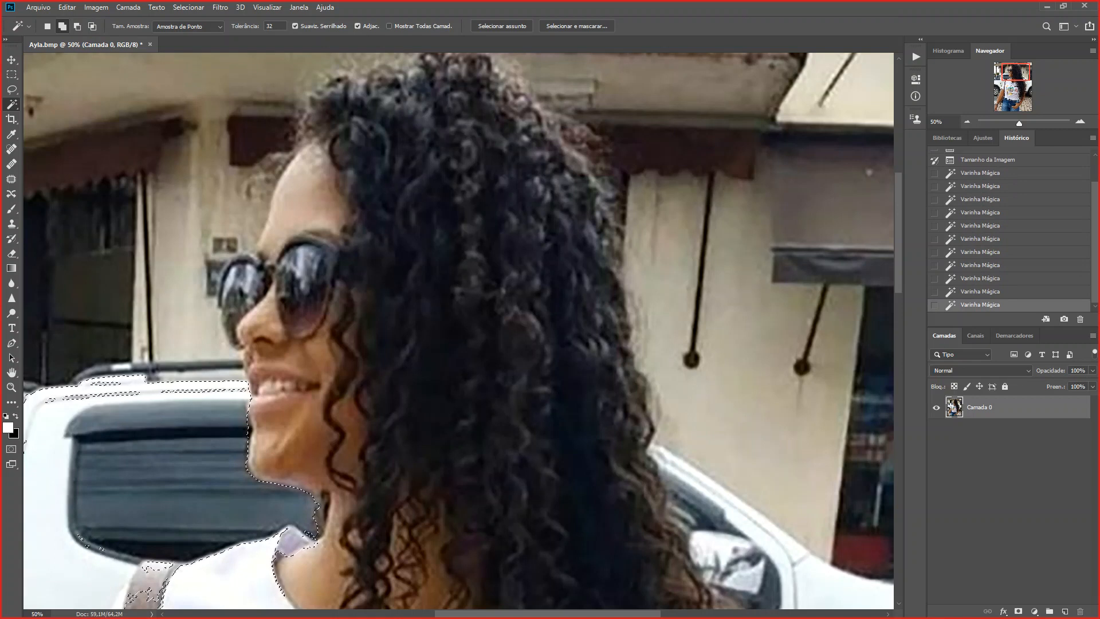
click(89, 396)
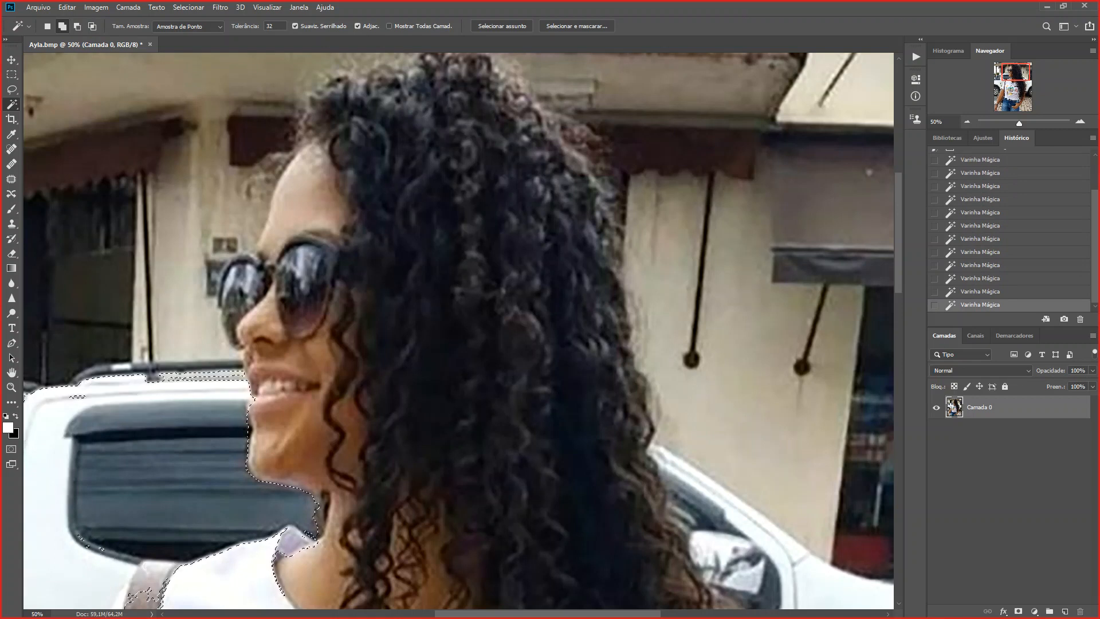
Add the truck's roof rack and the building wall beside the woman's face to the Magic Wand selection
click(197, 376)
click(117, 369)
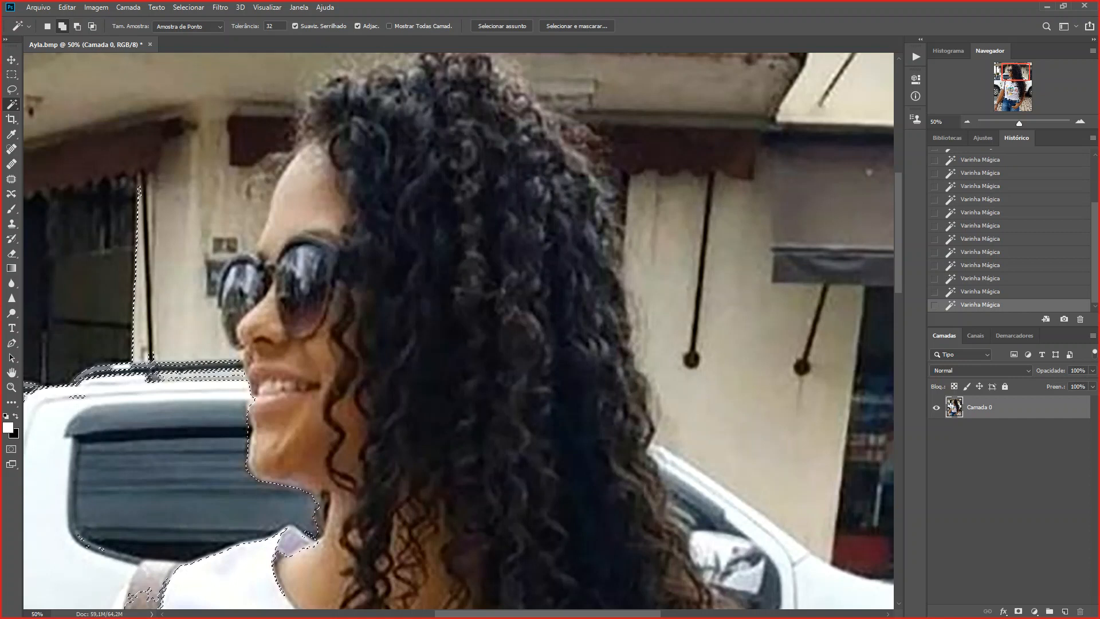
click(188, 324)
click(176, 232)
click(230, 215)
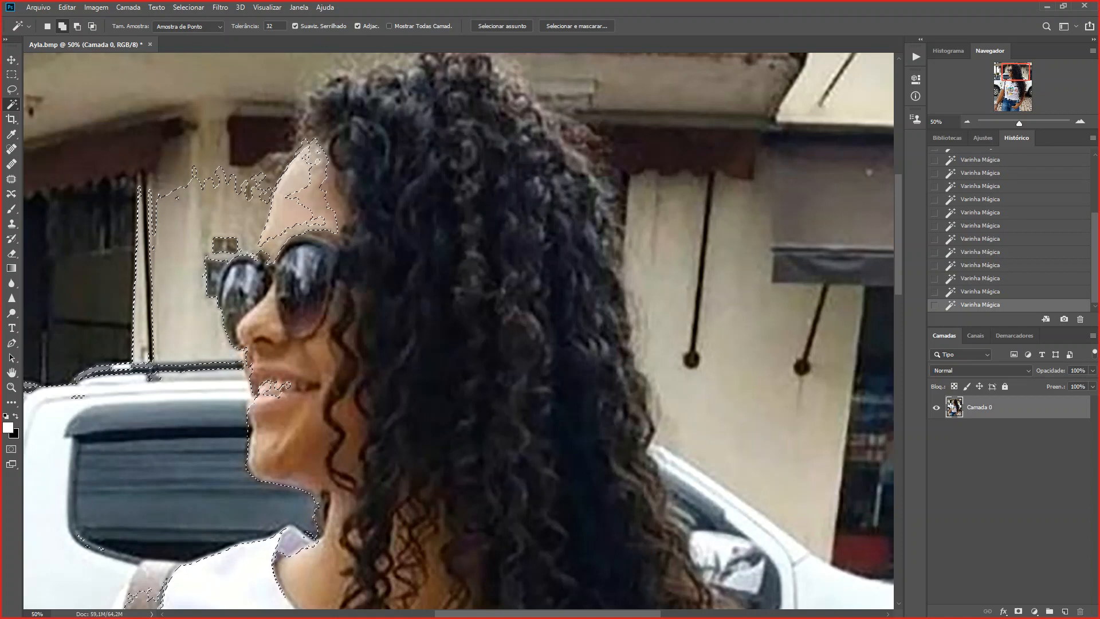
Check where the selection spills around the face and shirt, and discard it by returning to the "Tamanho da Imagem" history state
scroll(458, 331, down, 2)
scroll(458, 332, down, 1)
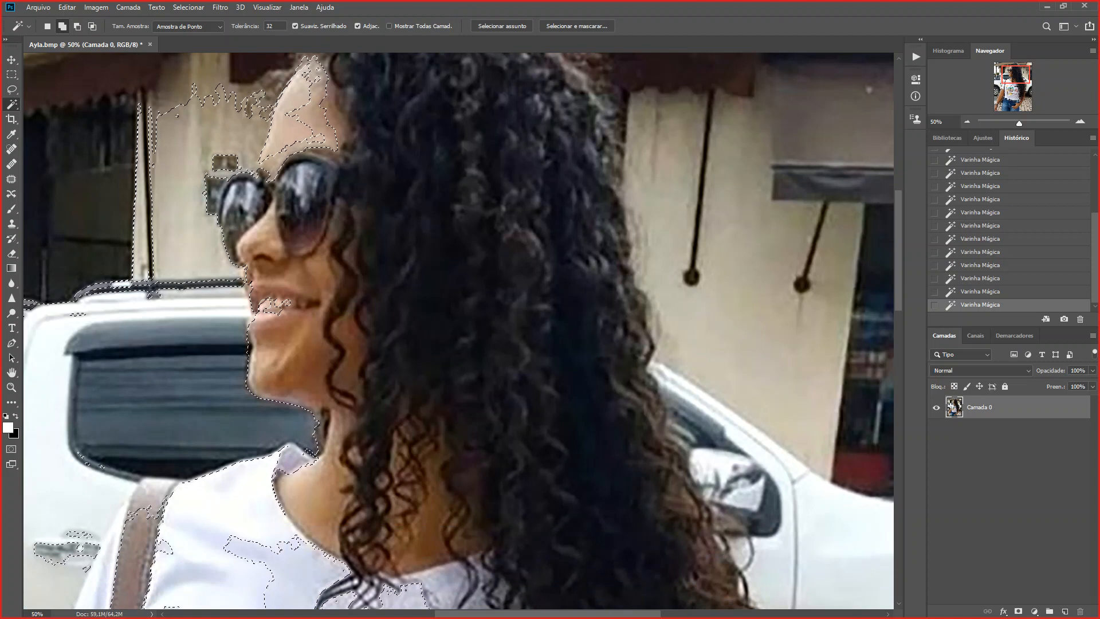
mouse_move(1016, 75)
mouse_down()
mouse_move(1008, 90)
mouse_move(1009, 71)
mouse_up()
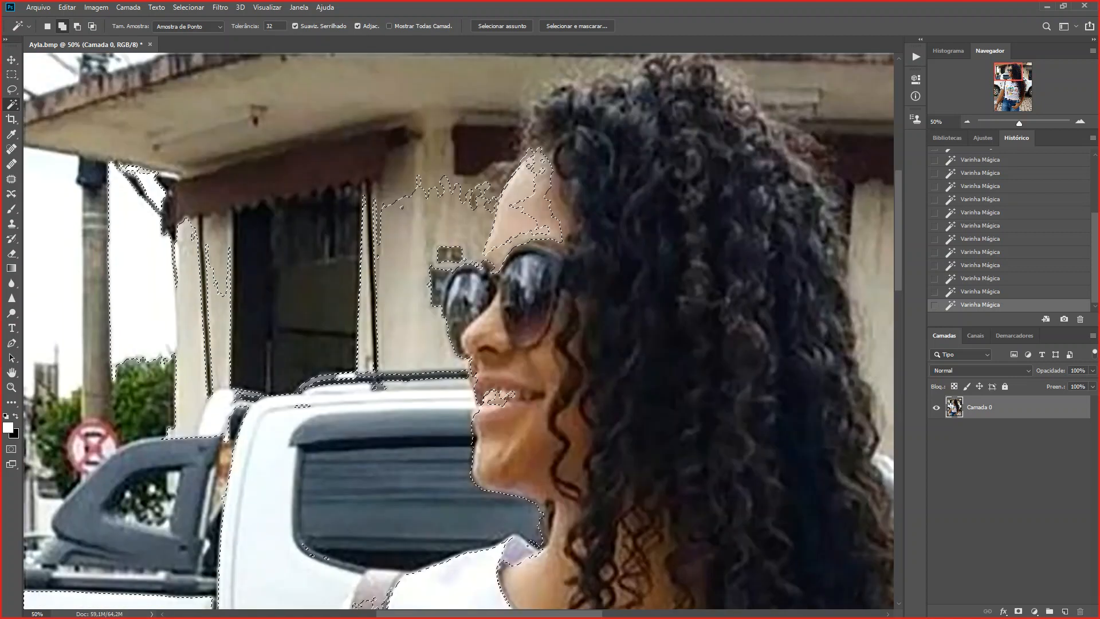
drag(1095, 258, 1095, 196)
click(988, 192)
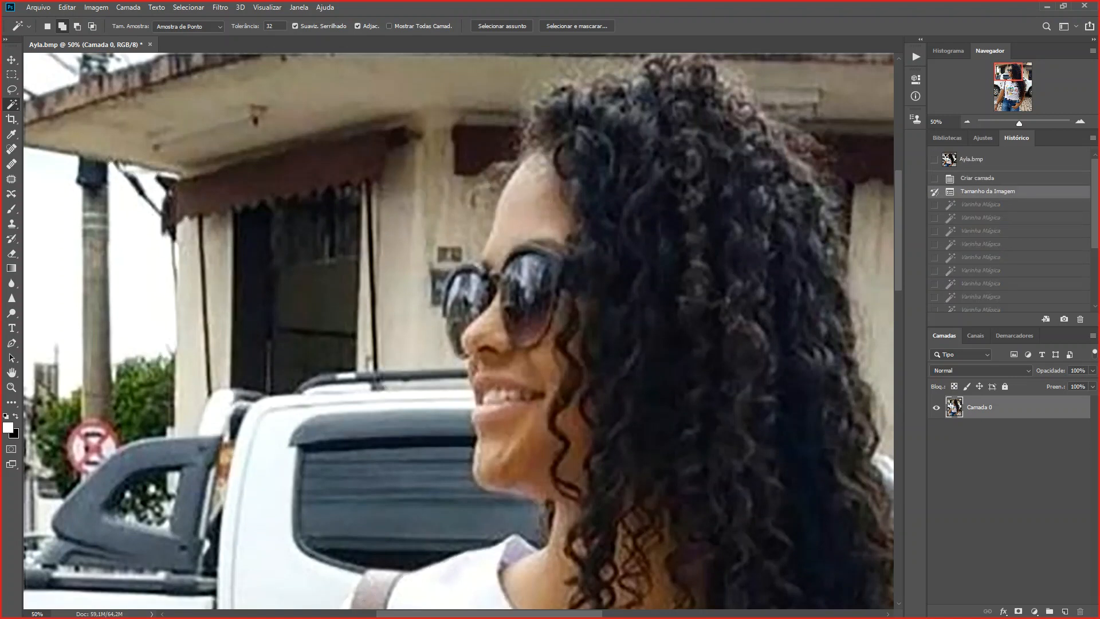
Try selecting the building wall beside the woman's face with the Magic Wand, and undo that selection
click(408, 287)
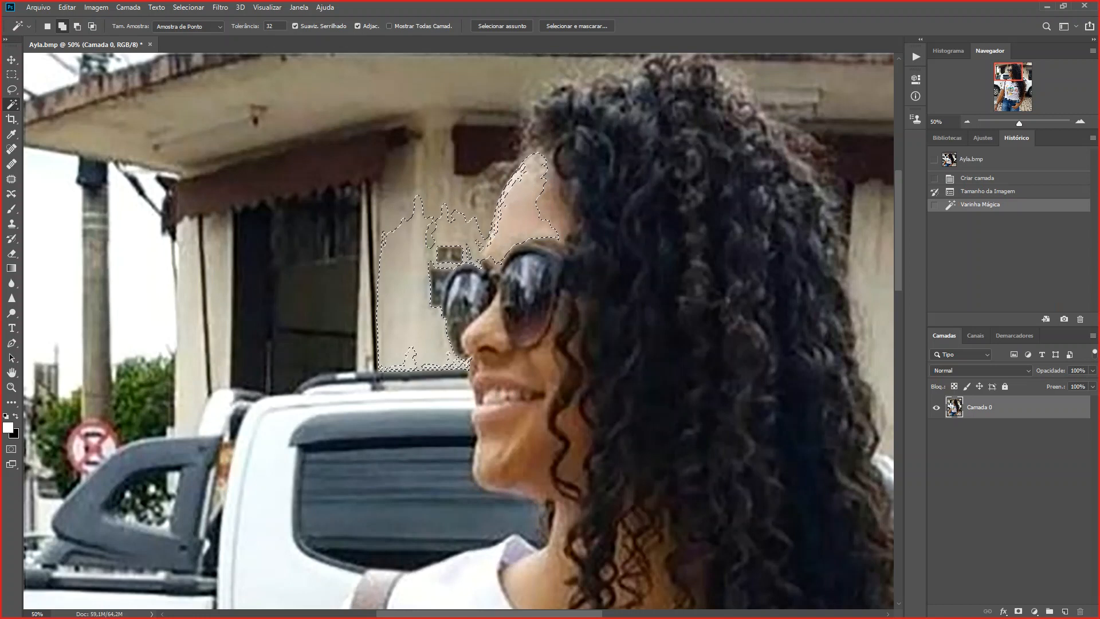
key(ctrl+z)
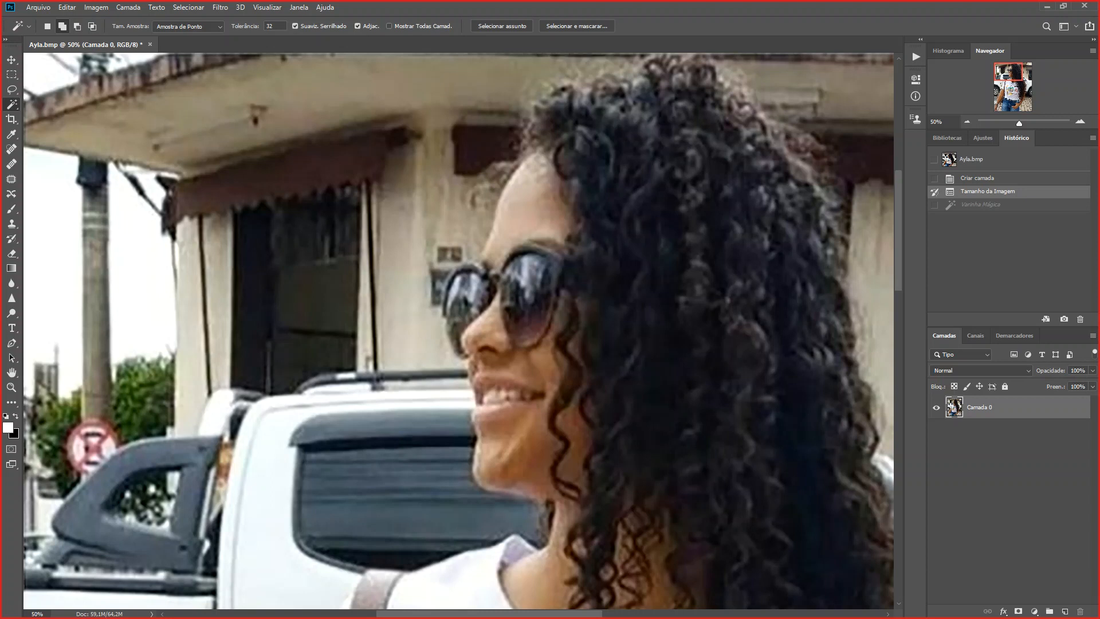
Select a single paving stone beside the woman's bent arm with the Magic Wand at tolerance 32
click(968, 121)
click(967, 121)
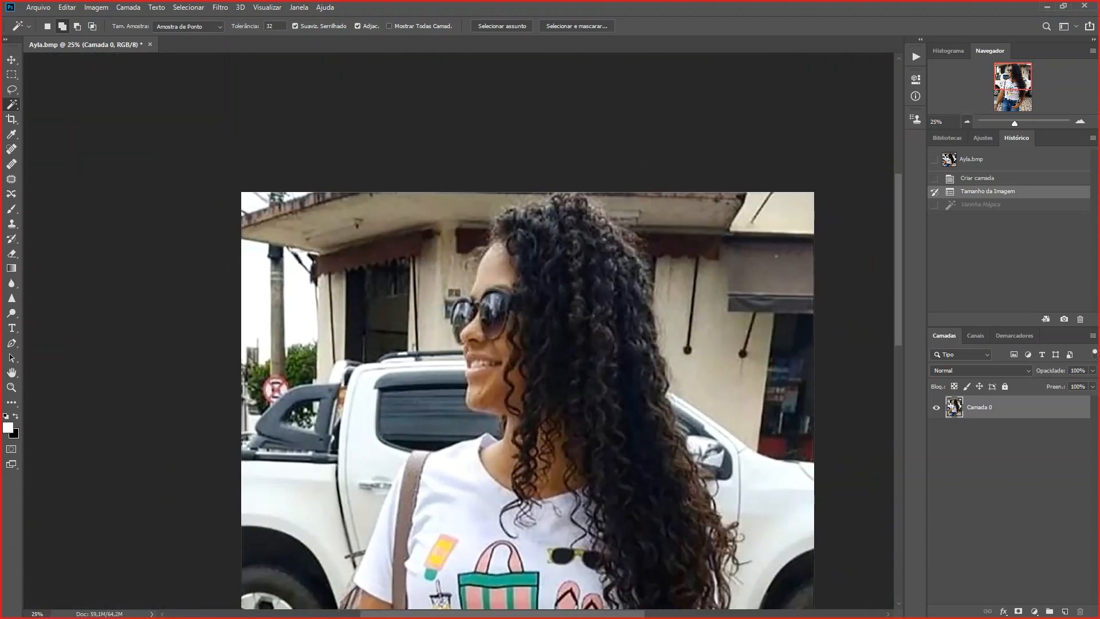
click(968, 122)
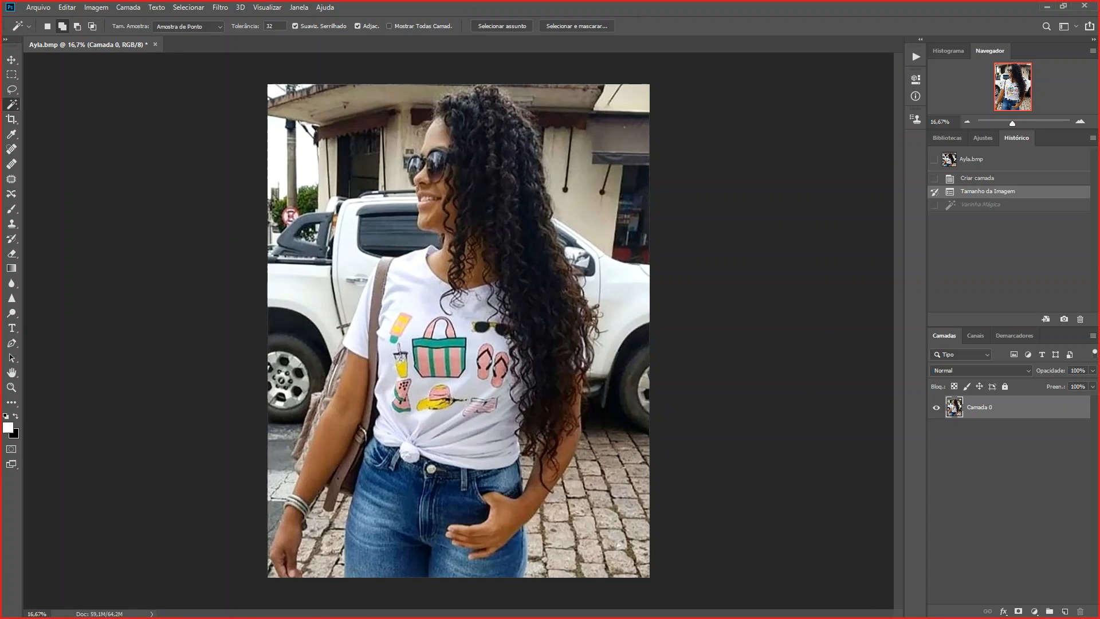
click(595, 483)
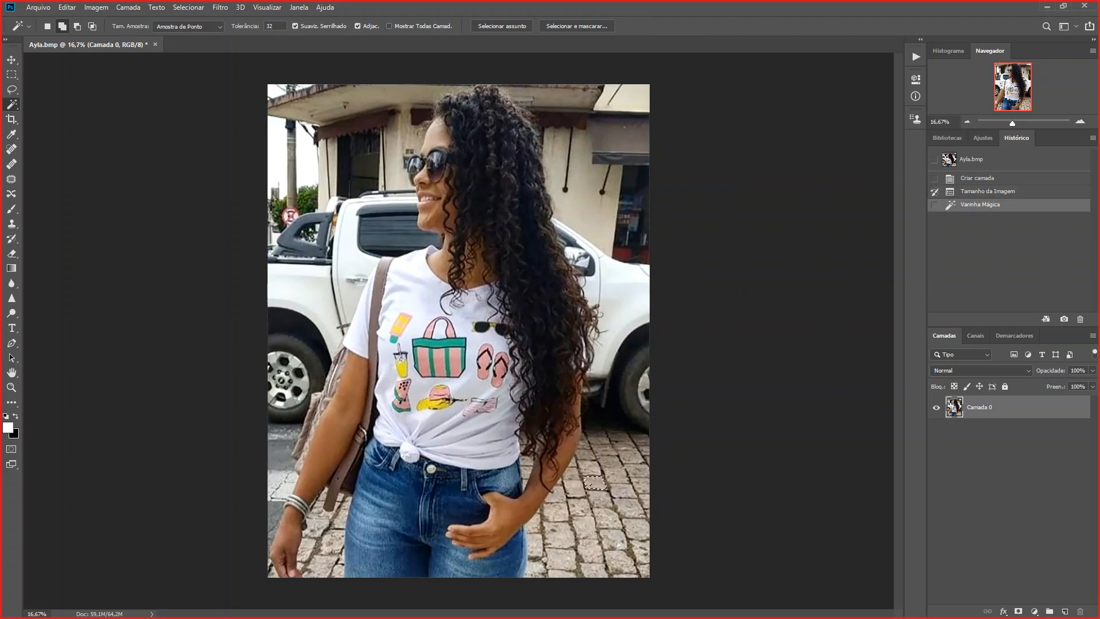
click(1081, 121)
click(1080, 121)
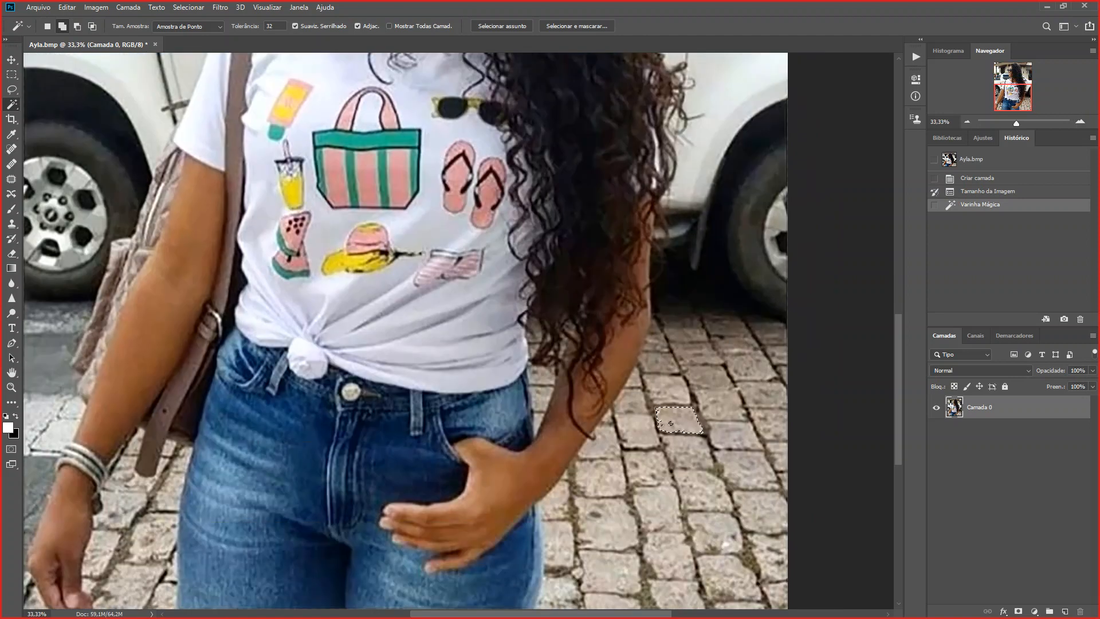
Set the Magic Wand tolerance to 50 and add neighbouring paving stones to the selection
key(Return)
text(50)
key(Return)
click(736, 434)
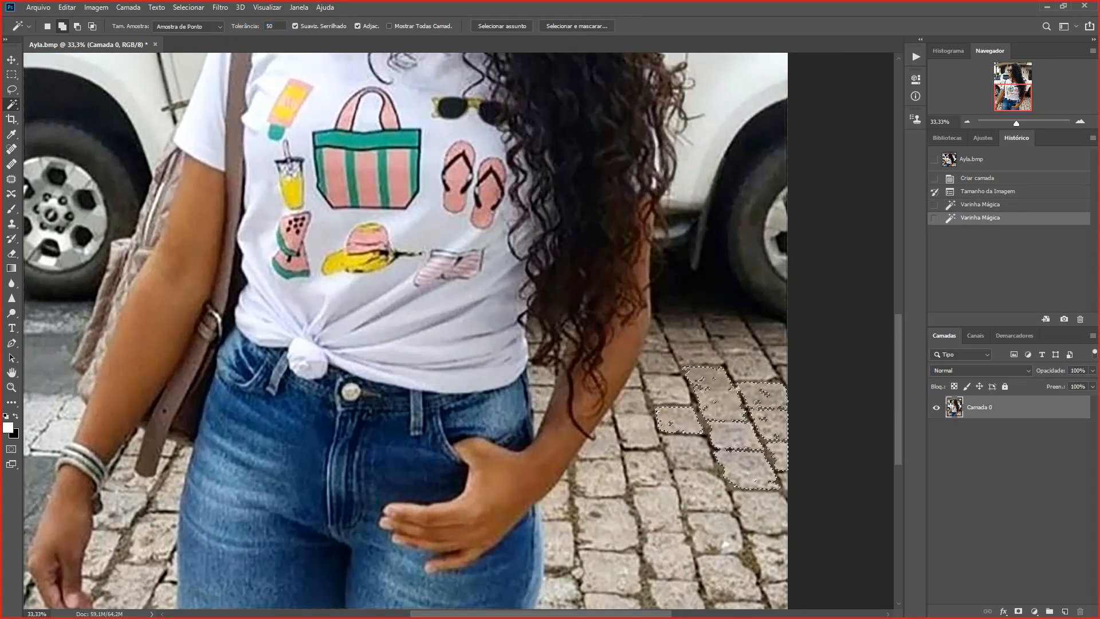
Set the Magic Wand tolerance to 100, add the paving to the selection and inspect how far it spreads
key(Return)
text(100)
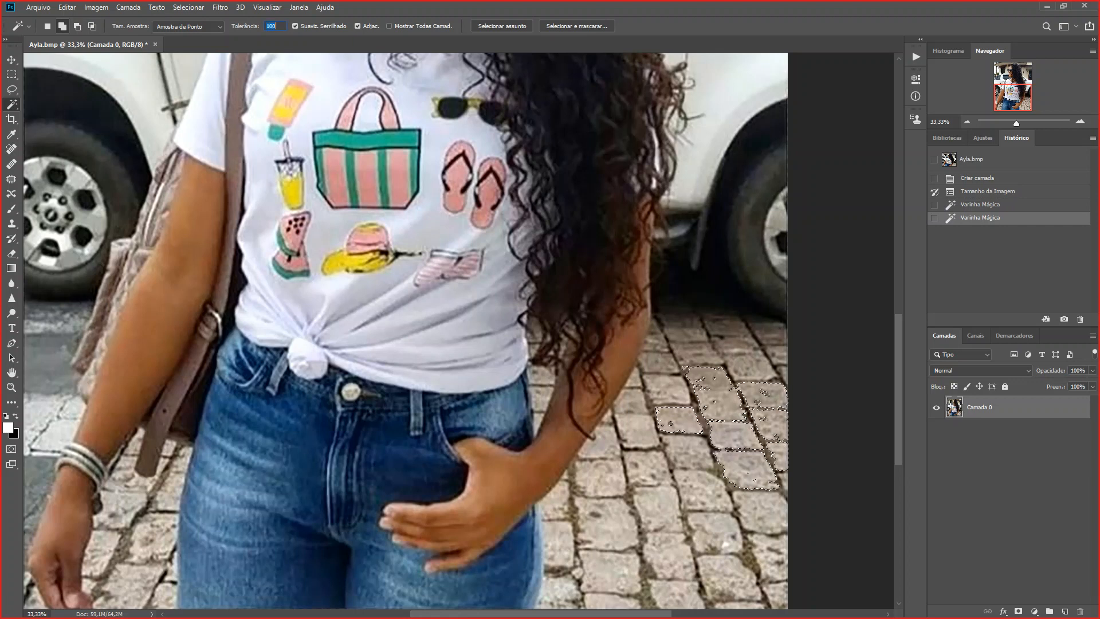
click(701, 409)
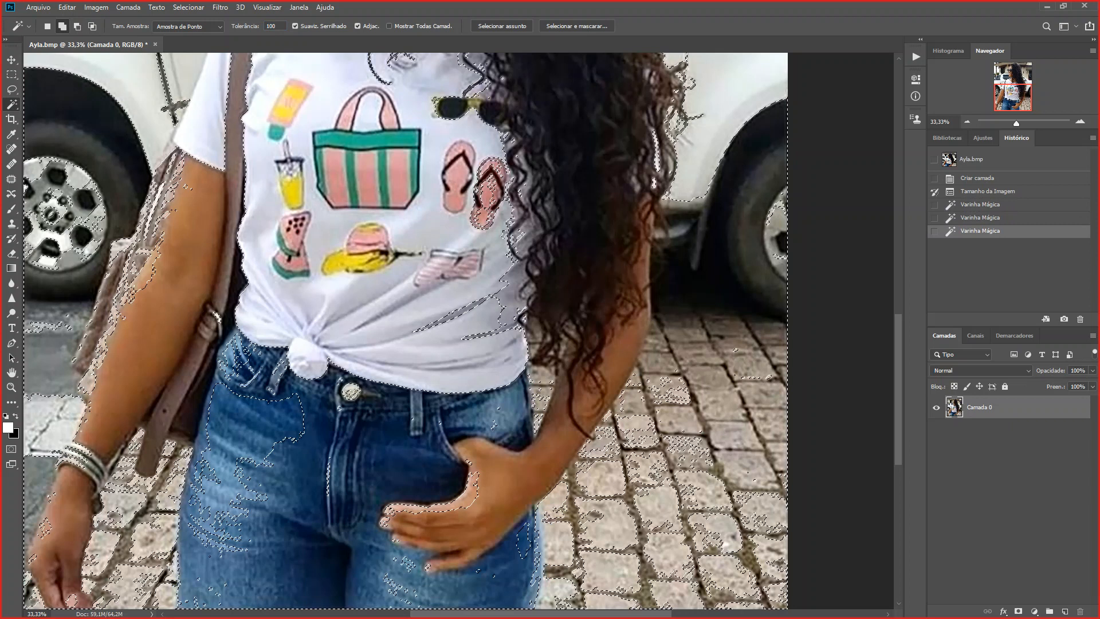
scroll(406, 331, up, 2)
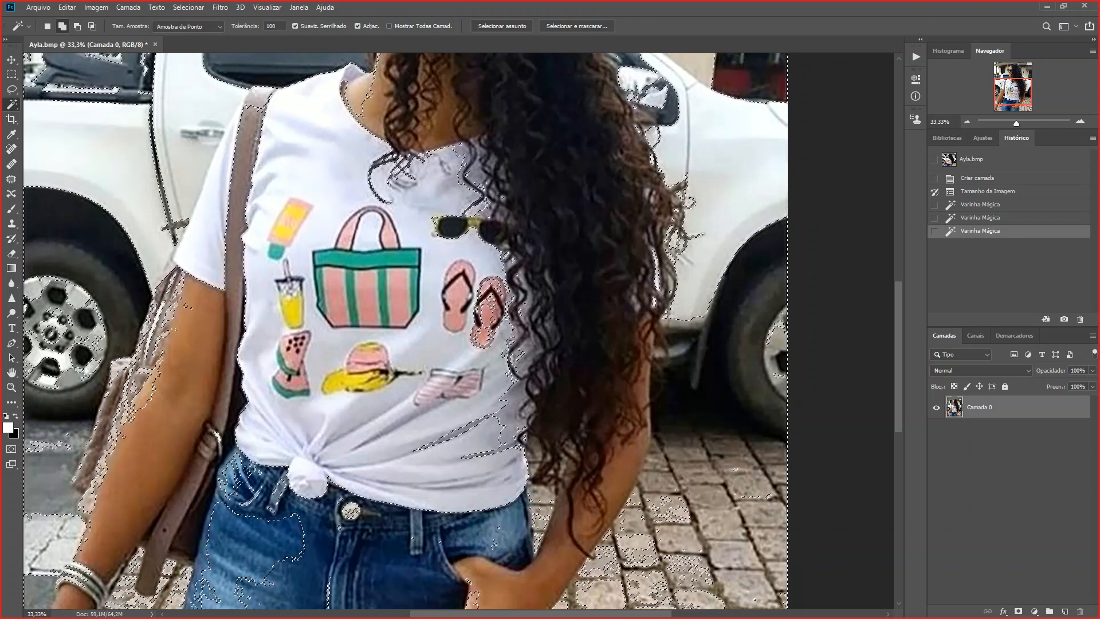
Return to the "Tamanho da Imagem" history state, set the tolerance to 31 and select the paving beside the arm
click(988, 191)
double_click(272, 26)
text(321)
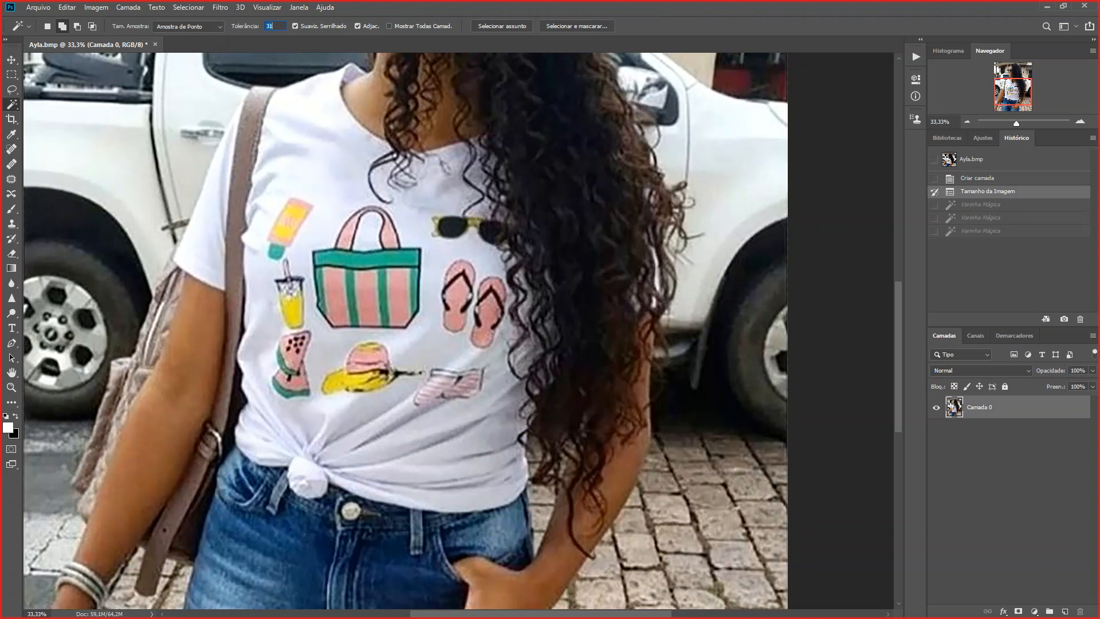
click(701, 494)
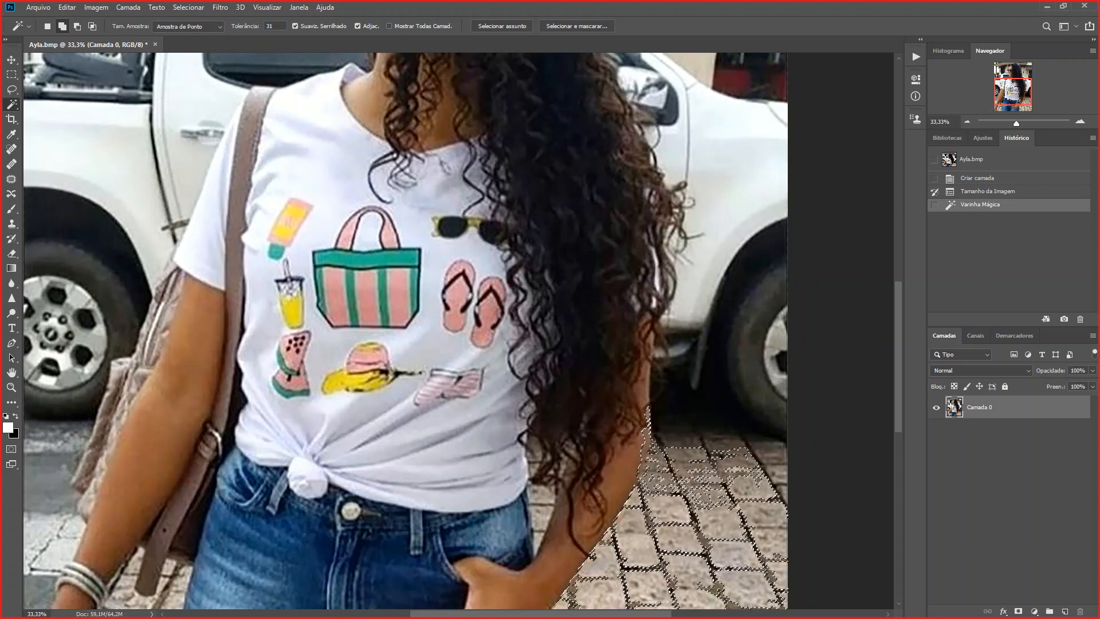
Undo the paving selection, set the Magic Wand tolerance to 5 and sample the paving beside the arm again
key(ctrl+z)
drag(274, 27, 266, 26)
text(5)
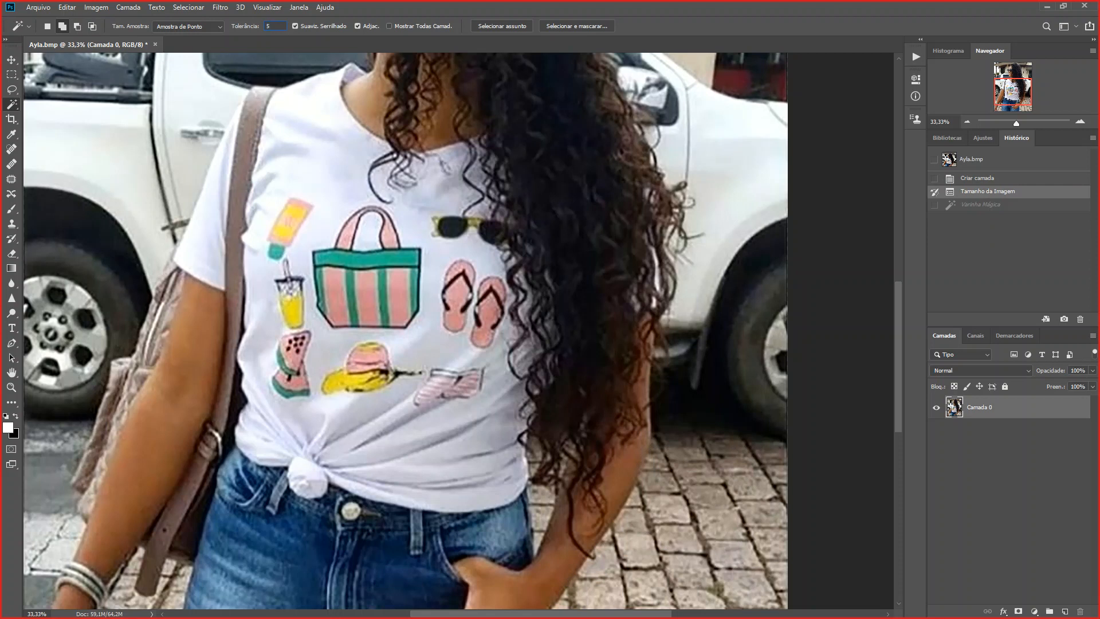
click(702, 500)
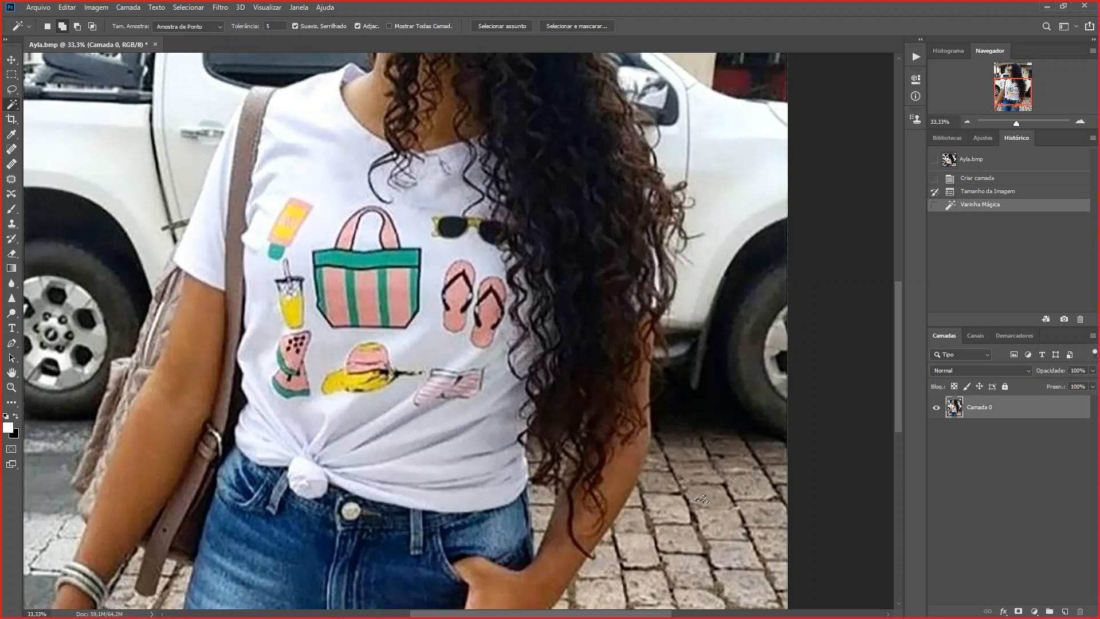
scroll(405, 330, up, 3)
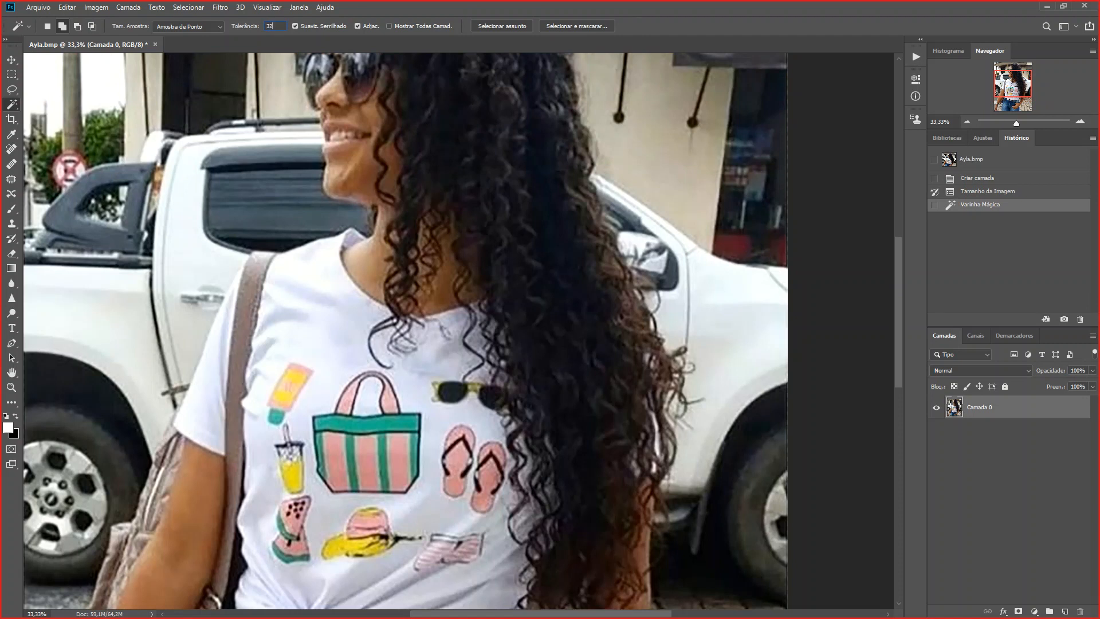
Add the white truck's front side and the beige wall beside the hair to the selection with the Magic Wand at tolerance 32
click(737, 328)
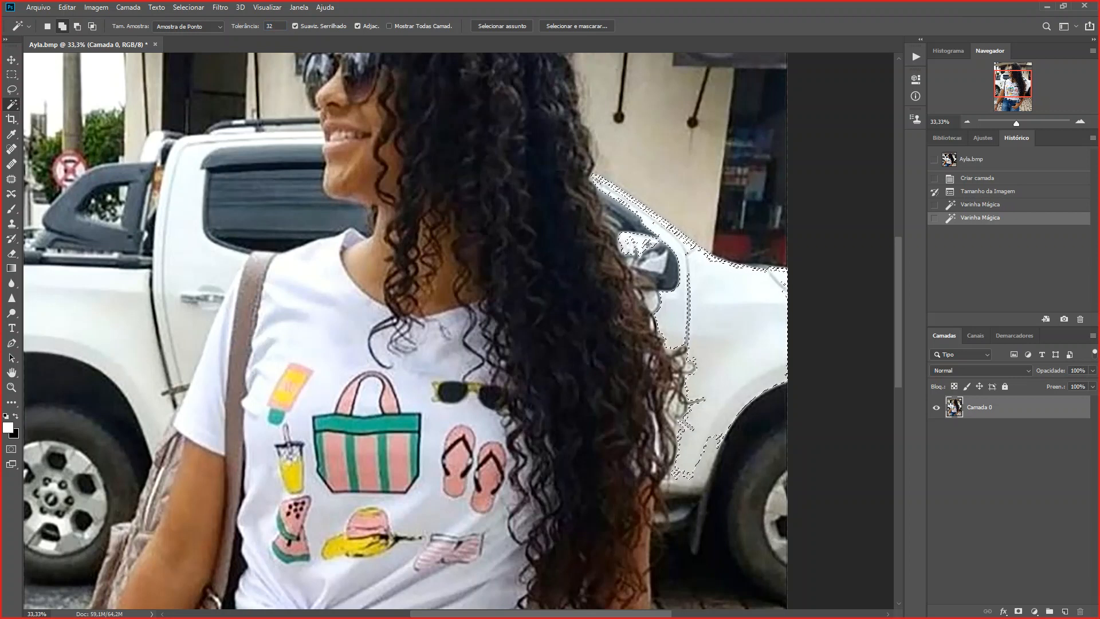
click(653, 209)
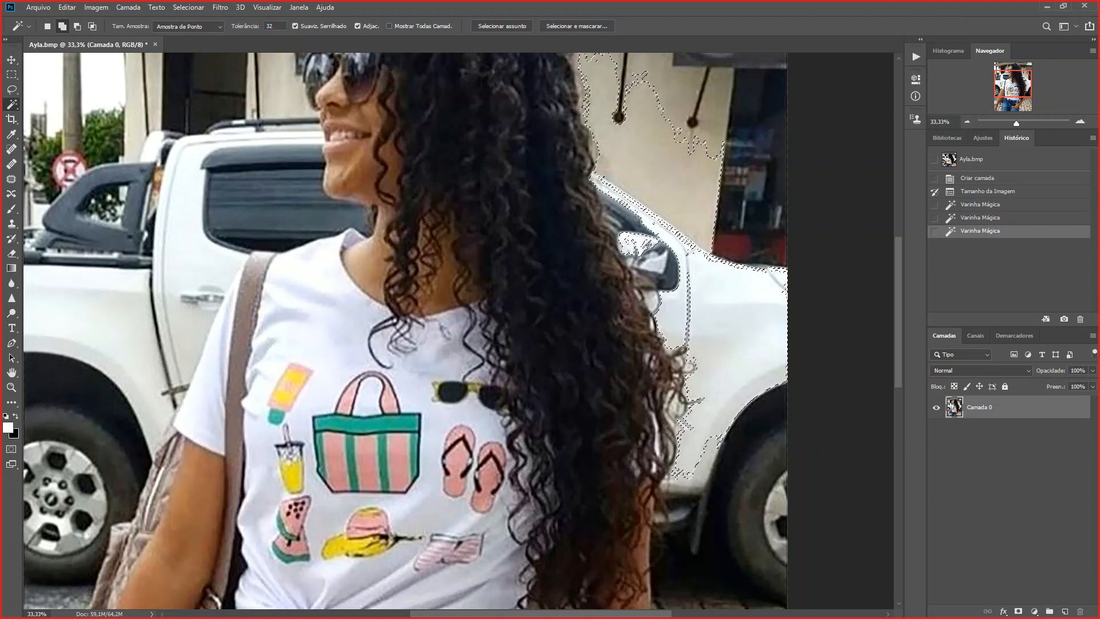
scroll(647, 206, up, 3)
click(685, 214)
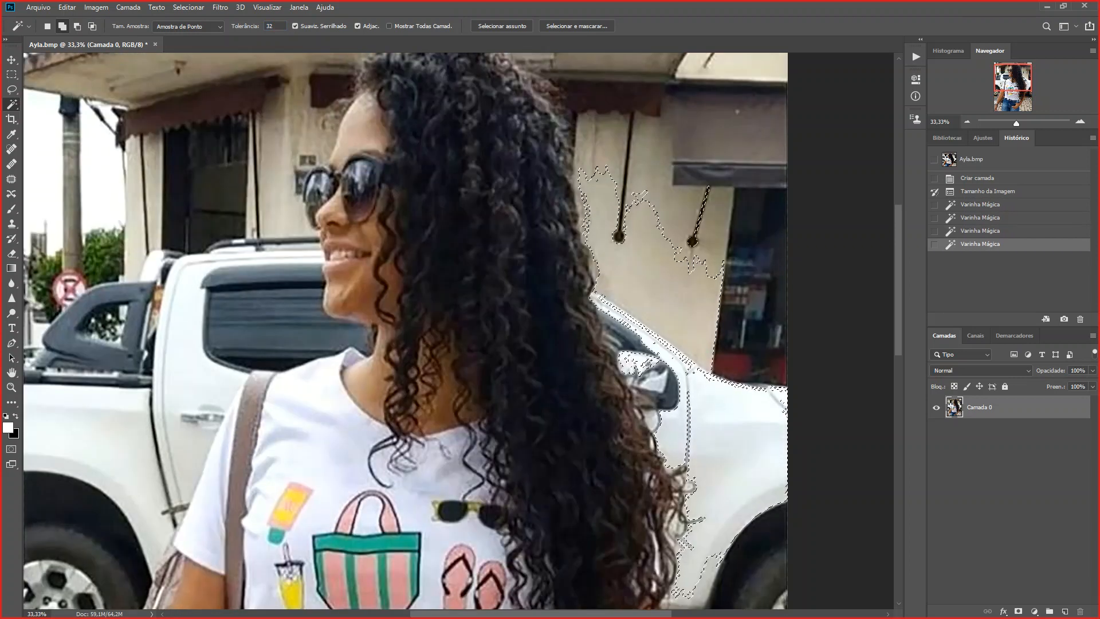
click(656, 167)
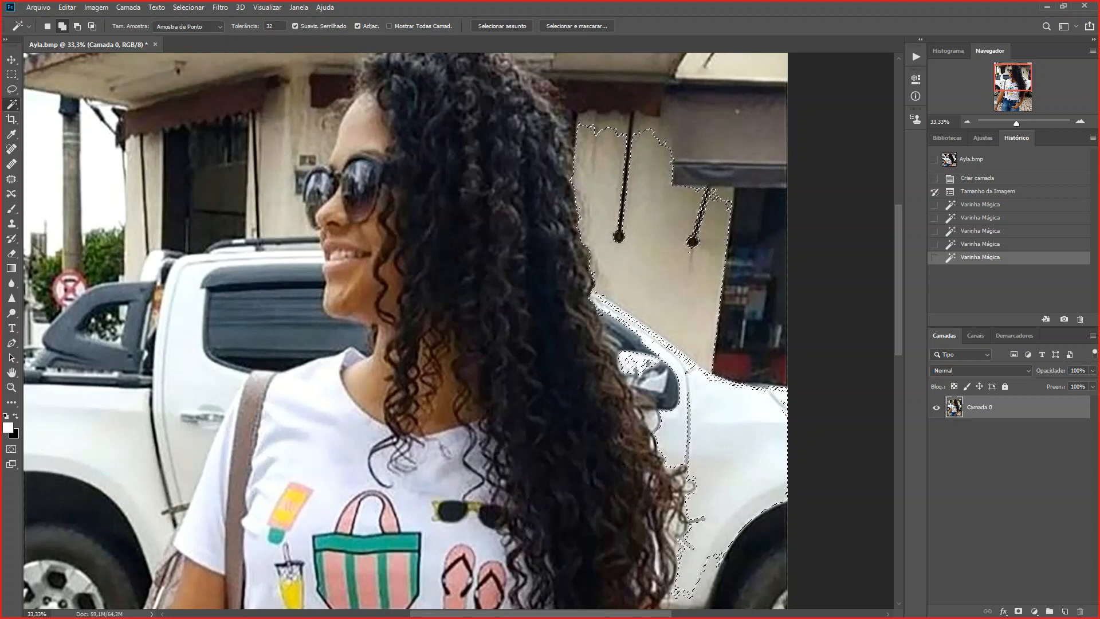
Add the grey awning beside the wall to the Magic Wand selection
key(ctrl+plus)
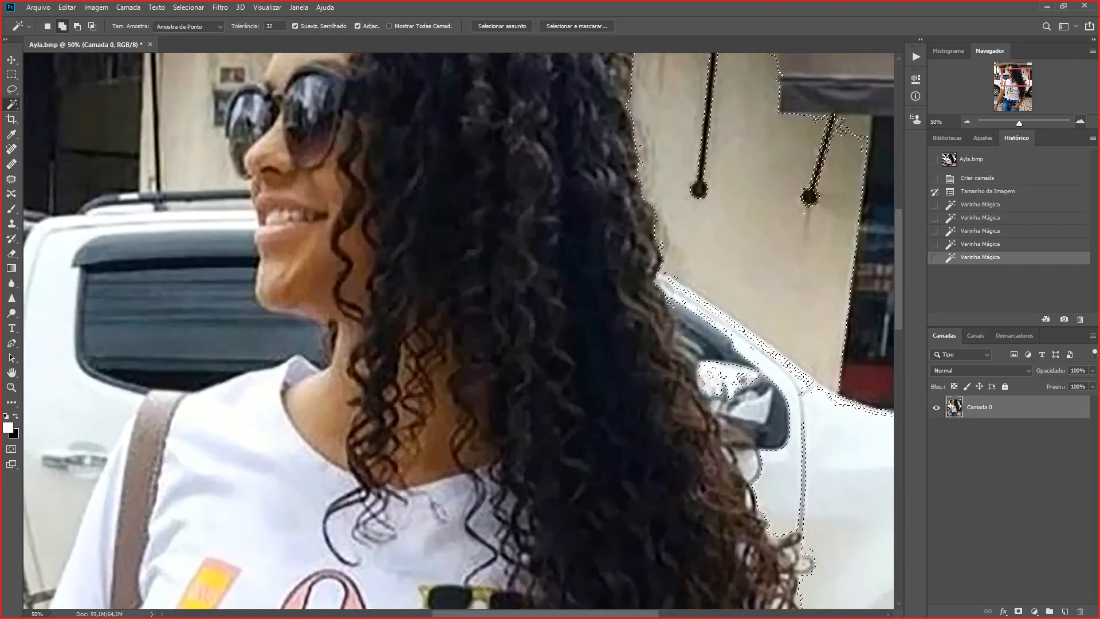
scroll(458, 330, up, 2)
scroll(458, 331, up, 4)
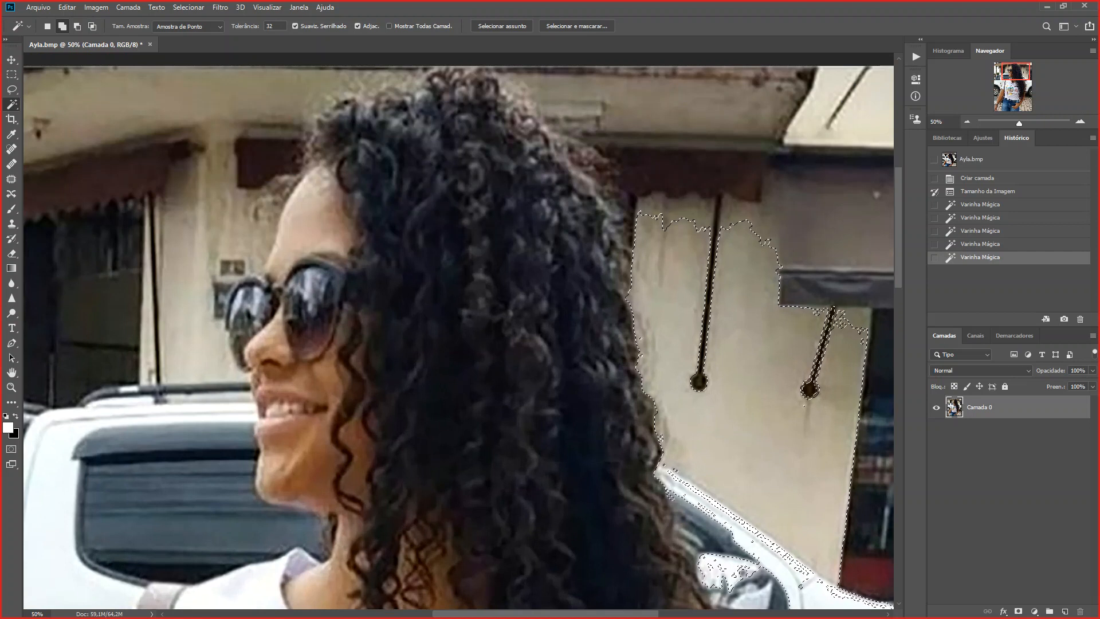
click(877, 194)
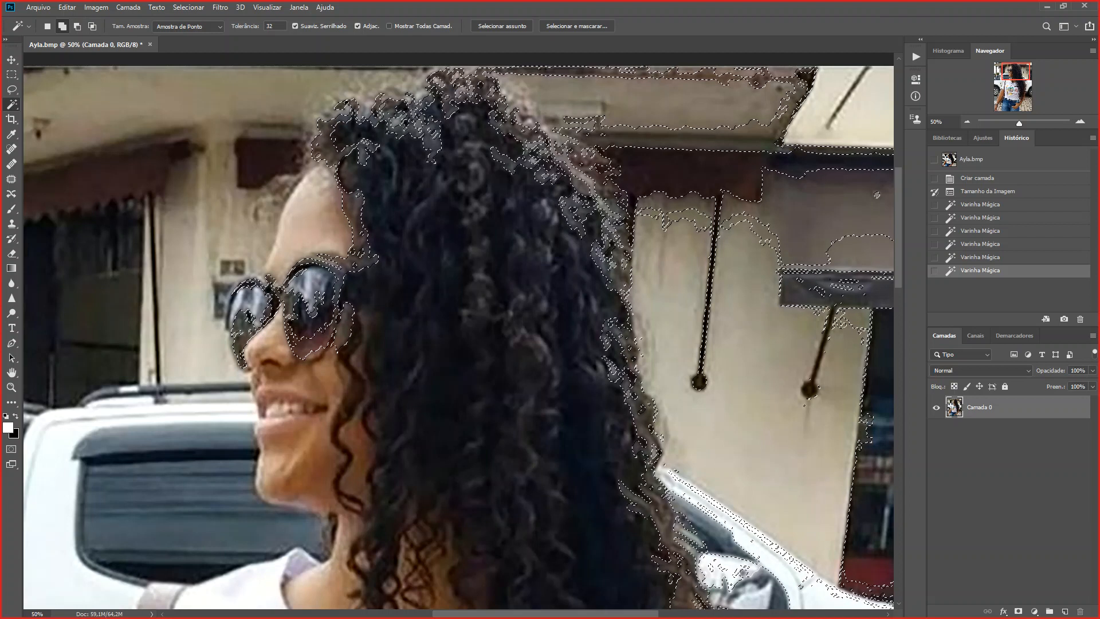
Undo all the Magic Wand selections back to the "Tamanho da Imagem" history state
key(ctrl+z)
key(ctrl+z)
key(ctrl+z)
key(ctrl+z)
key(ctrl+z)
key(ctrl+z)
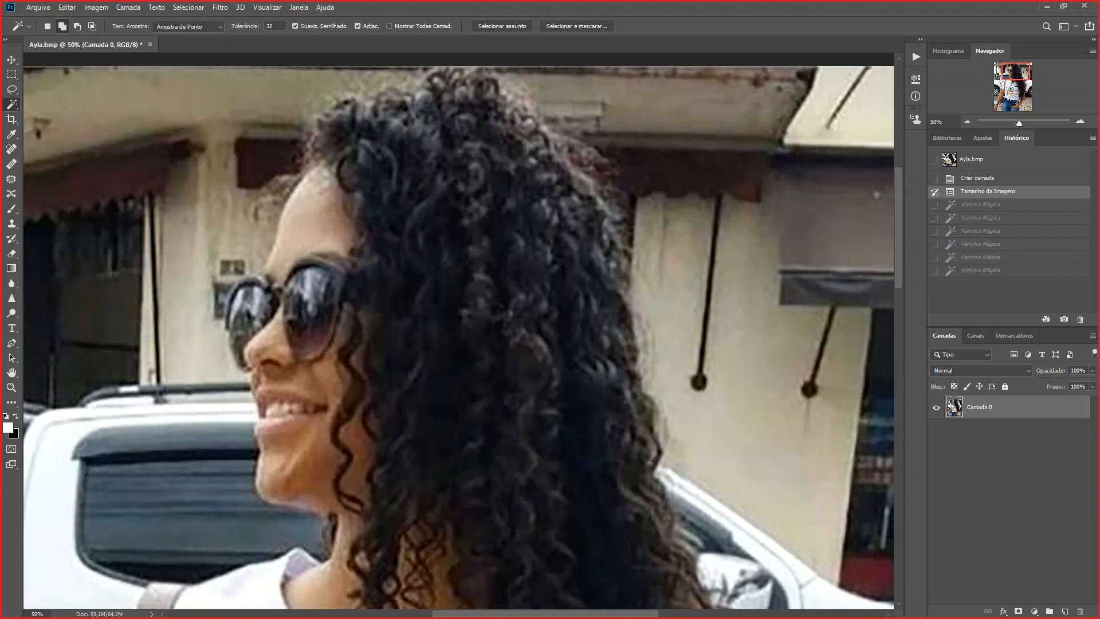
Select the beige wall beside the hair with the Magic Wand at tolerance 32 and delete the selected area
click(876, 194)
click(876, 194)
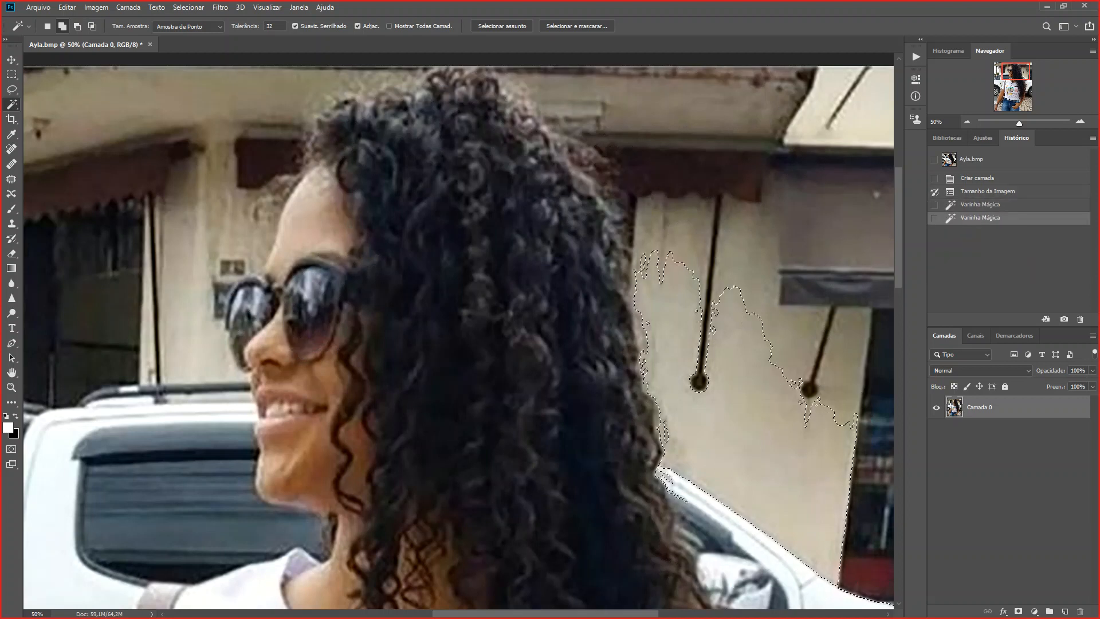
click(876, 194)
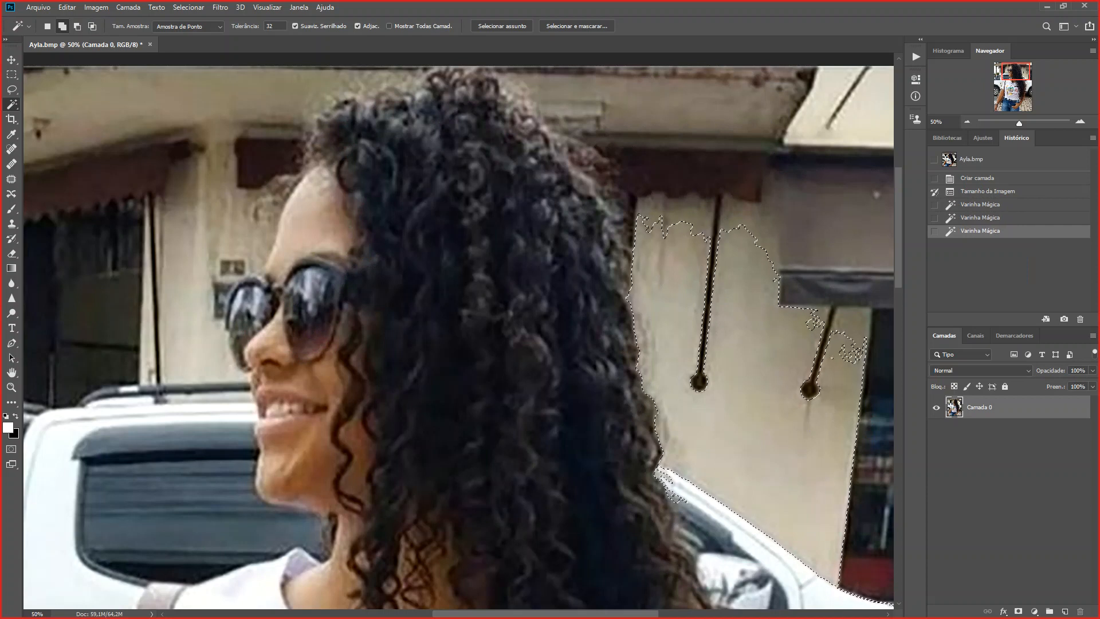
key(Delete)
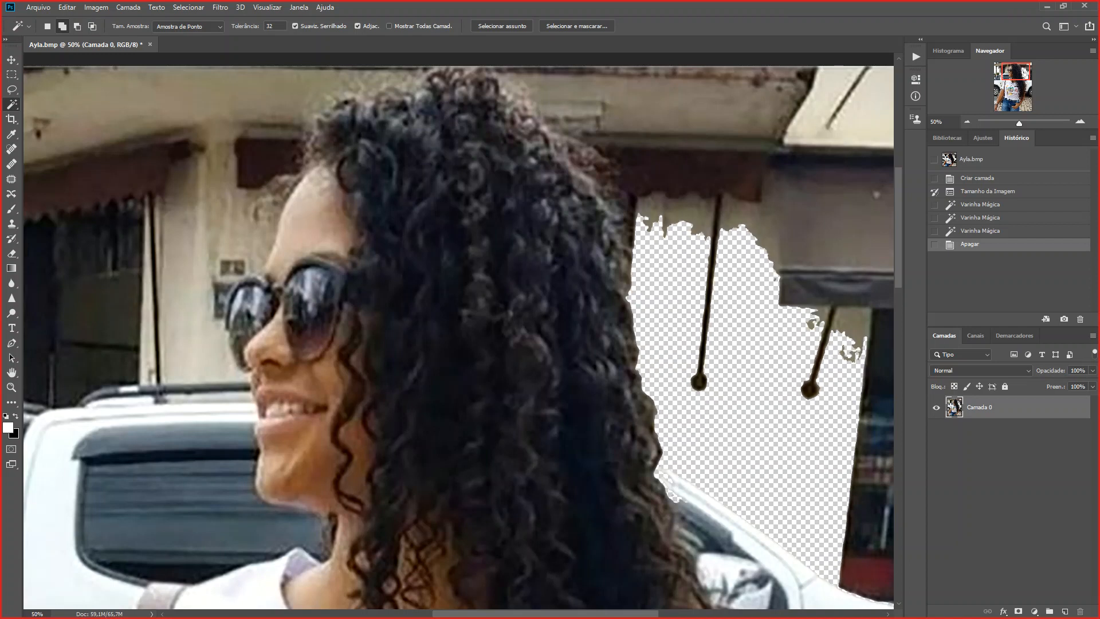
Undo the wall deletion and its Magic Wand selections, and switch to the Quick Selection tool
key(ctrl+z)
key(ctrl+z)
key(ctrl+z)
key(ctrl+z)
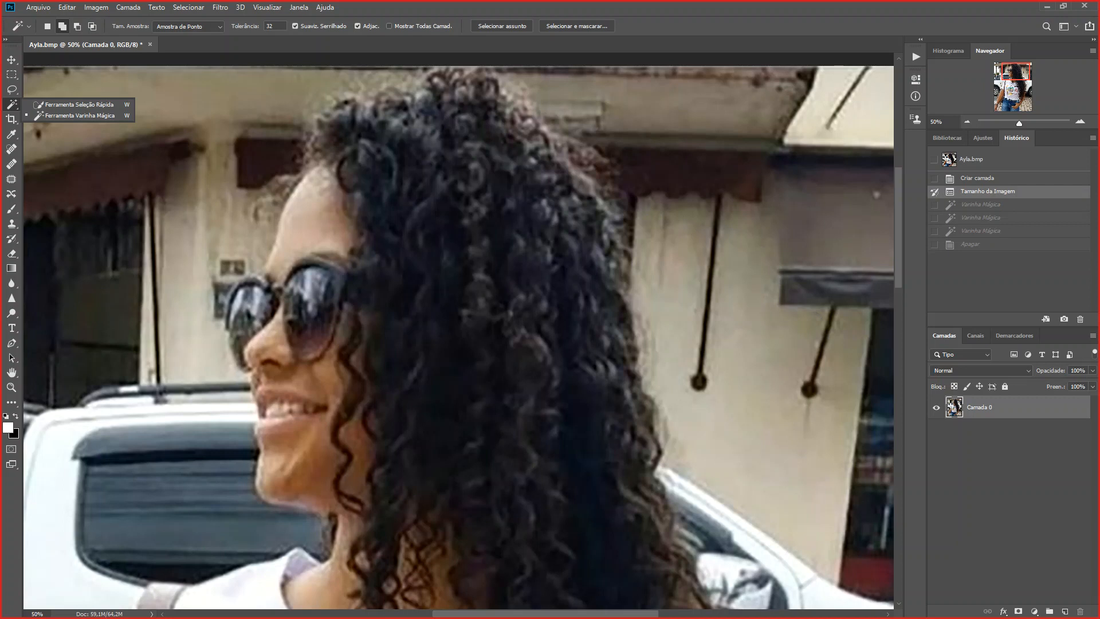
click(74, 105)
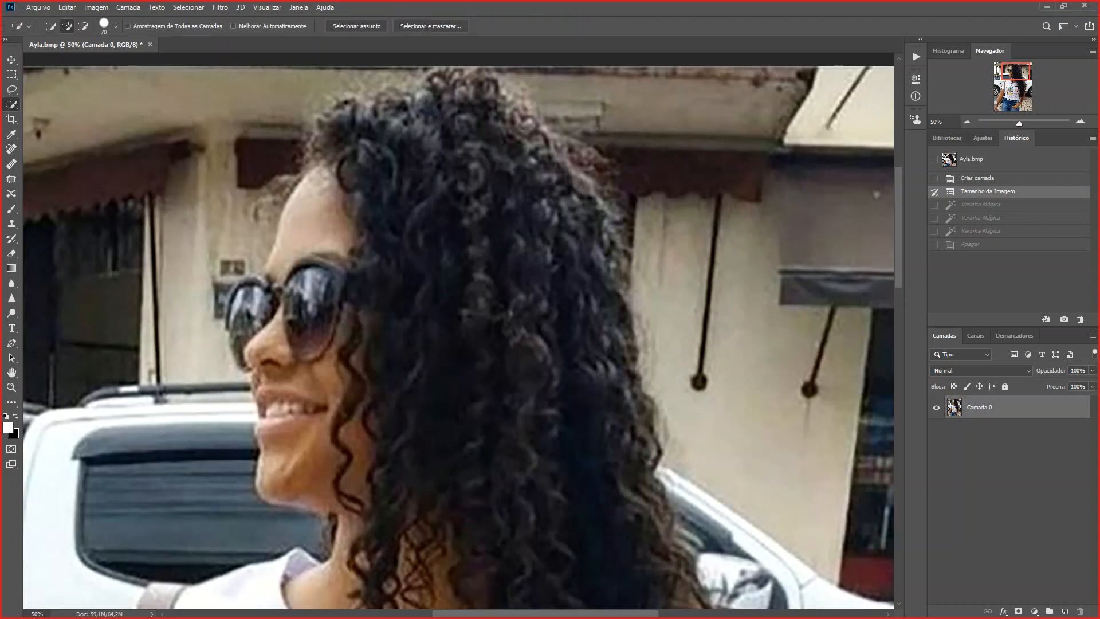
Try Quick Selection on the wall, awning and truck mirror beside the hair, and return to the "Tamanho da Imagem" history state
click(672, 310)
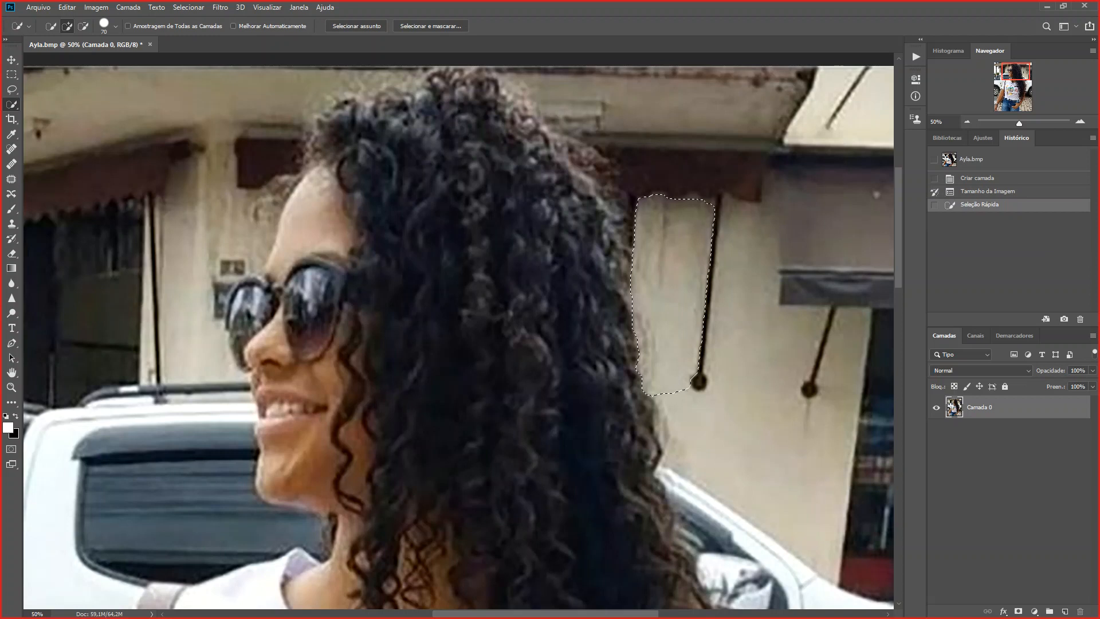
click(750, 367)
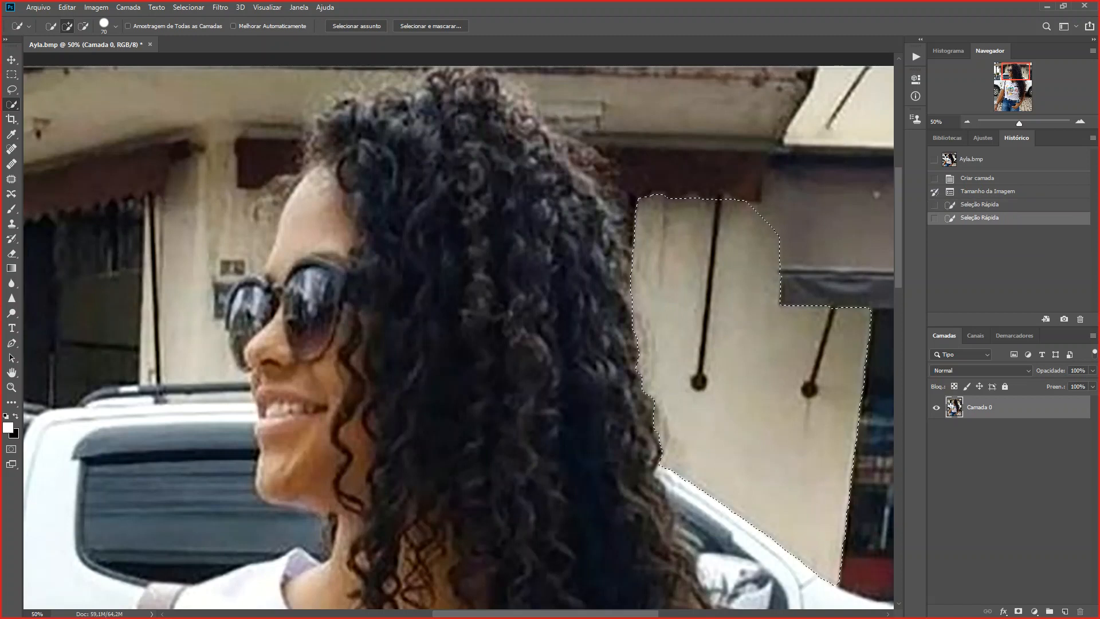
mouse_move(802, 258)
mouse_down()
mouse_move(774, 184)
mouse_move(699, 109)
mouse_up()
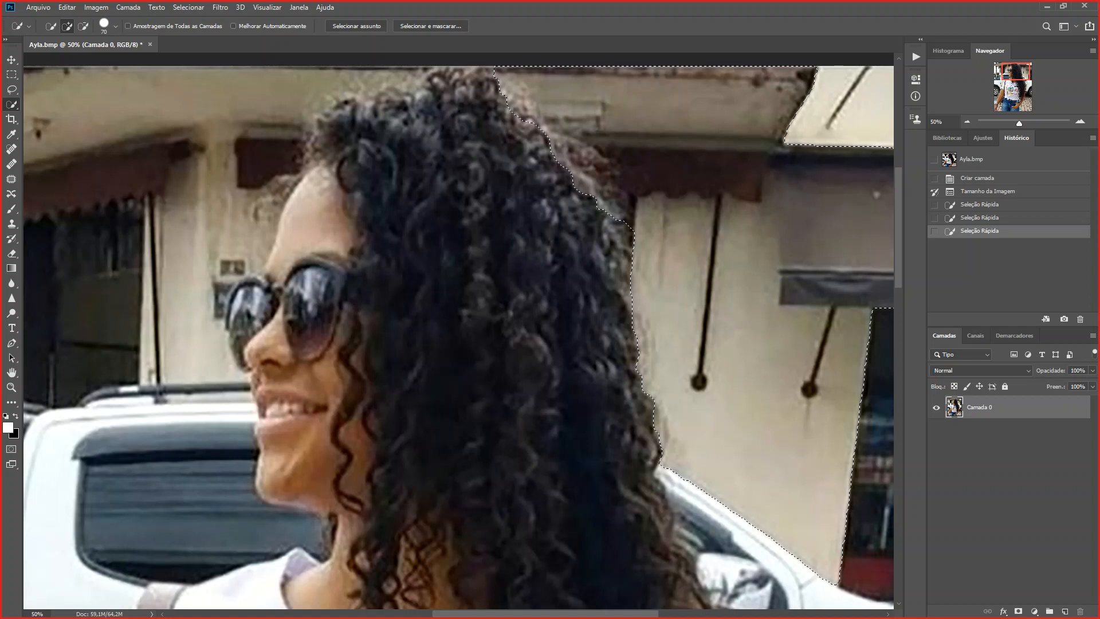
scroll(458, 332, down, 2)
drag(795, 453, 682, 369)
mouse_move(778, 476)
mouse_down()
mouse_move(733, 505)
mouse_move(698, 421)
mouse_up()
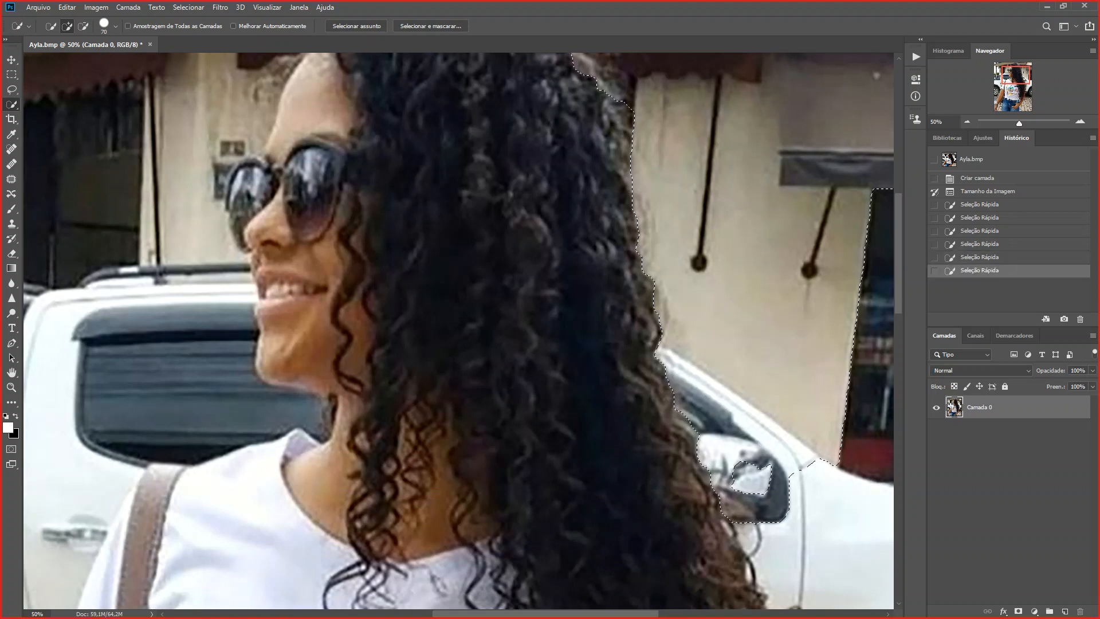
click(988, 191)
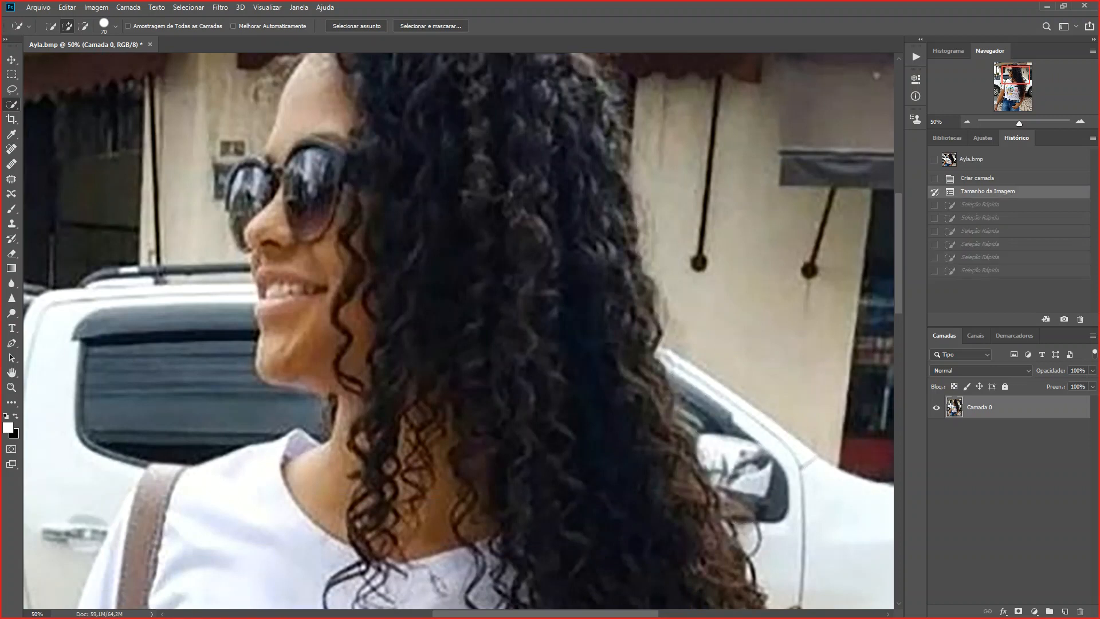
Quick-select the beige wall beside the hair and extend the selection over the truck's windshield
click(668, 172)
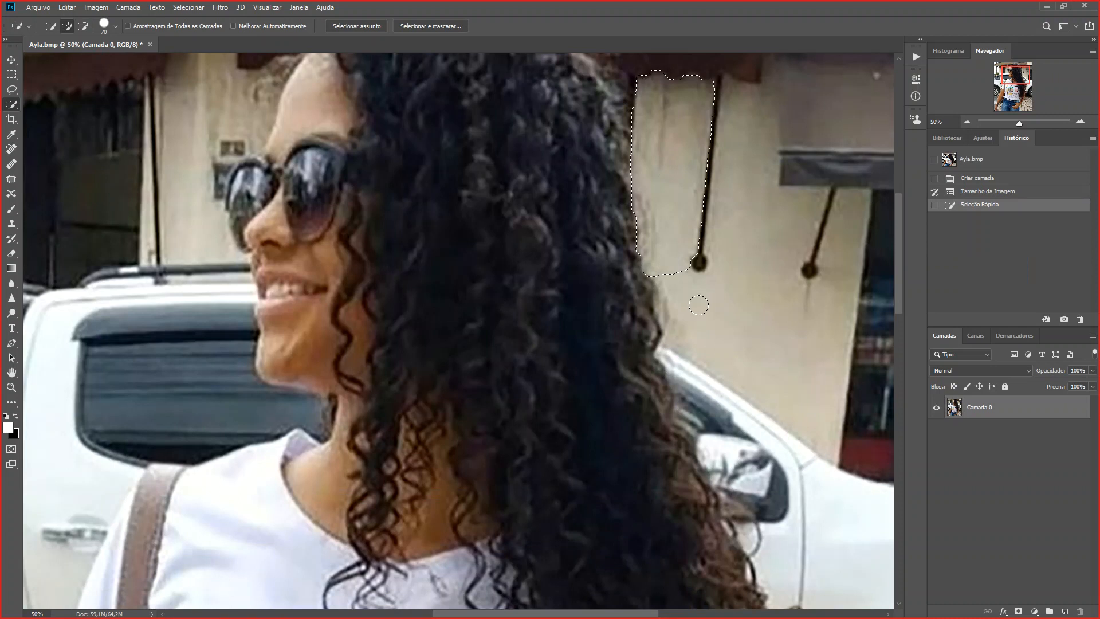
click(699, 305)
scroll(699, 305, down, 2)
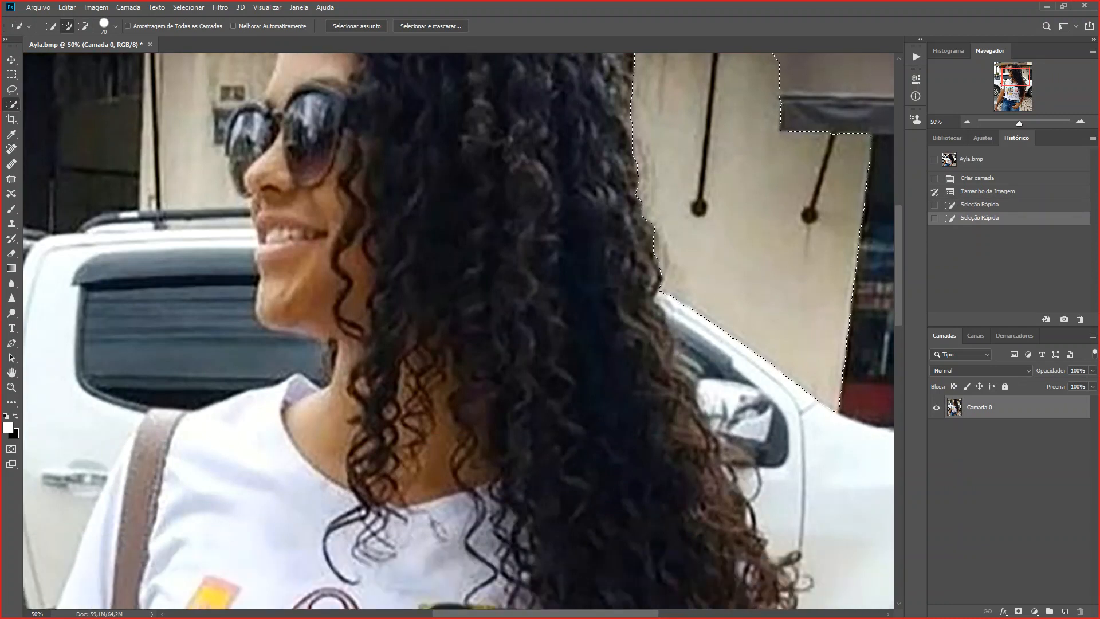
click(751, 362)
scroll(751, 362, down, 2)
click(688, 286)
scroll(688, 287, down, 2)
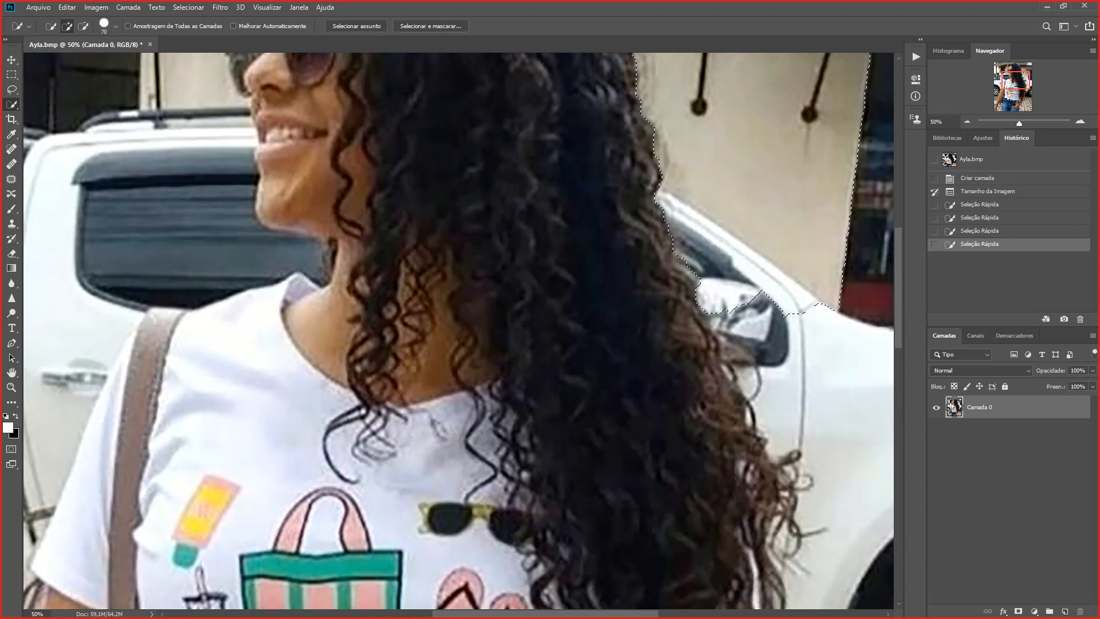
Extend the quick selection over the truck's mirror, door and fender along the hair, and delete the selected background
click(757, 326)
click(770, 401)
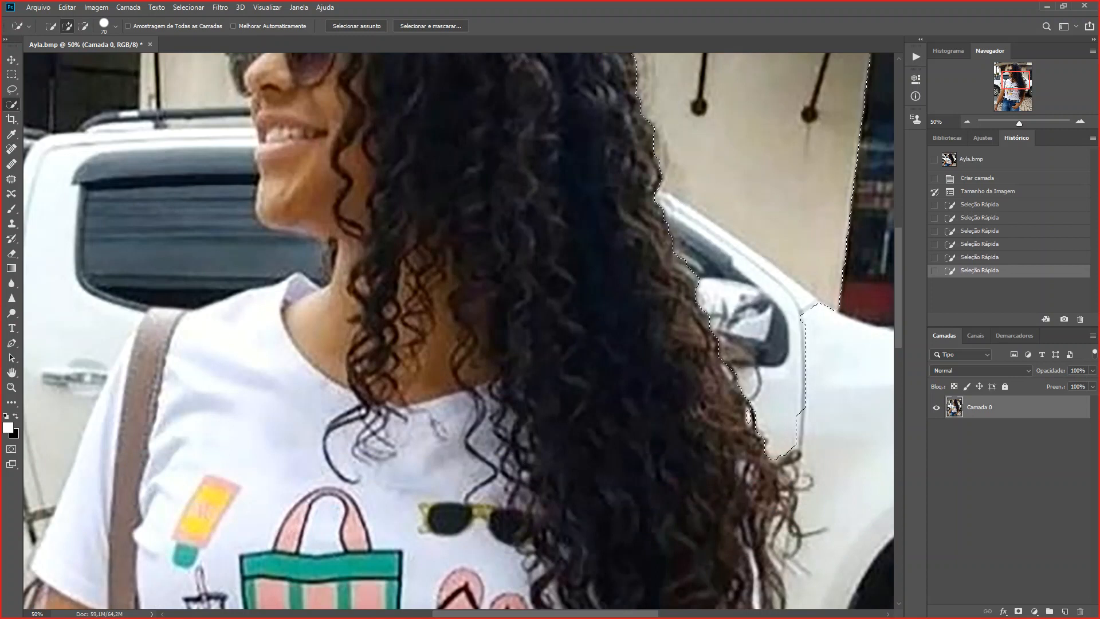
drag(796, 414, 823, 417)
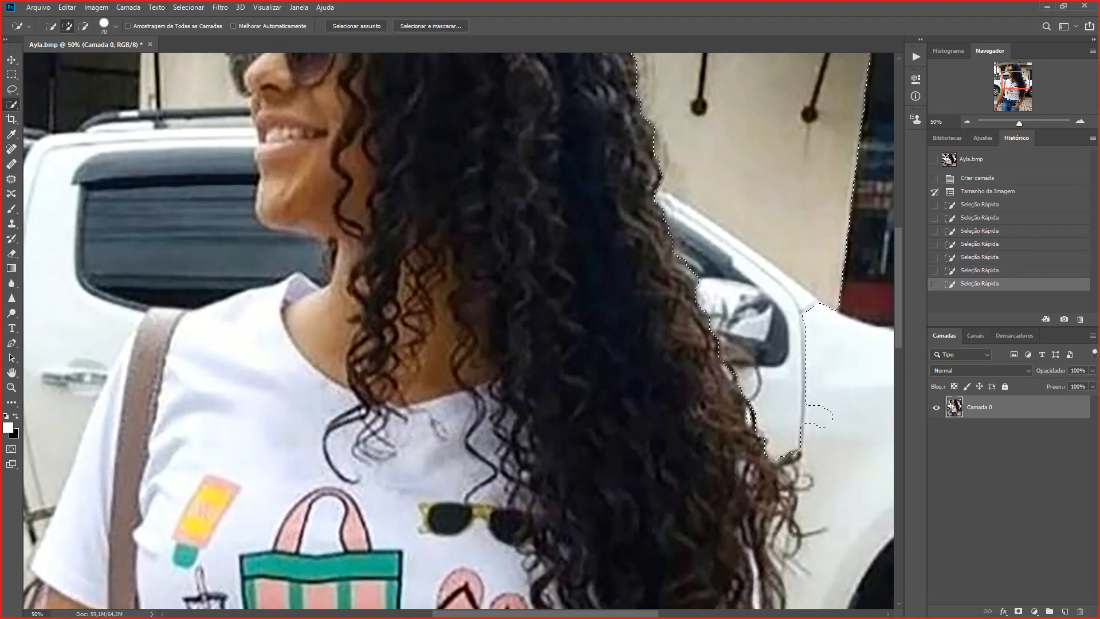
click(839, 439)
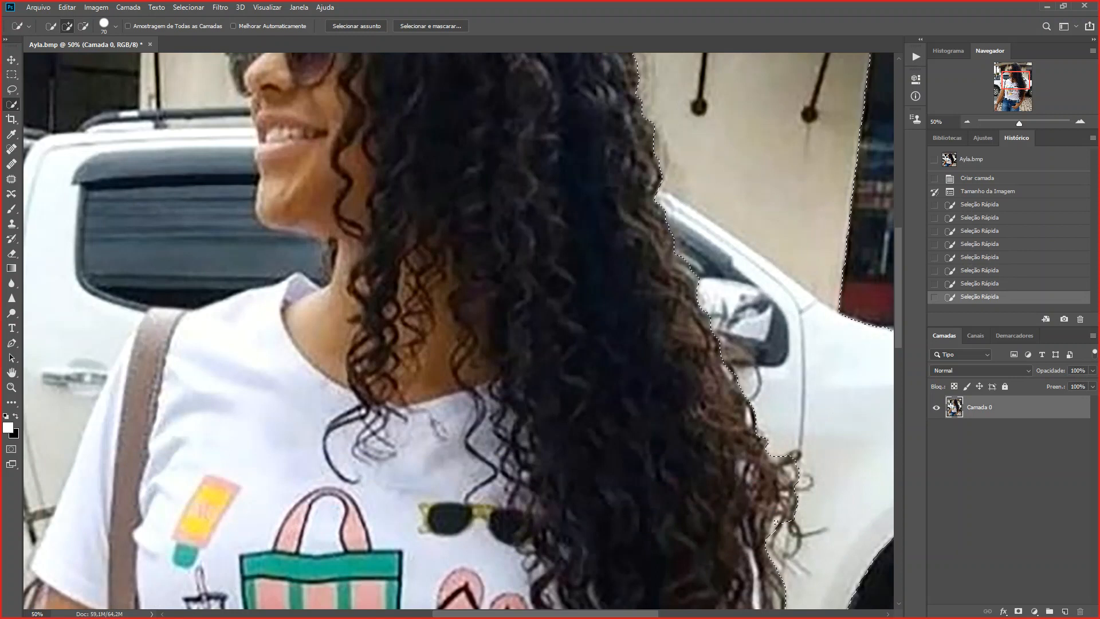
key(Delete)
Inspect the cut-out edge along the curly hair and return to the "Tamanho da Imagem" history state
scroll(459, 331, up, 2)
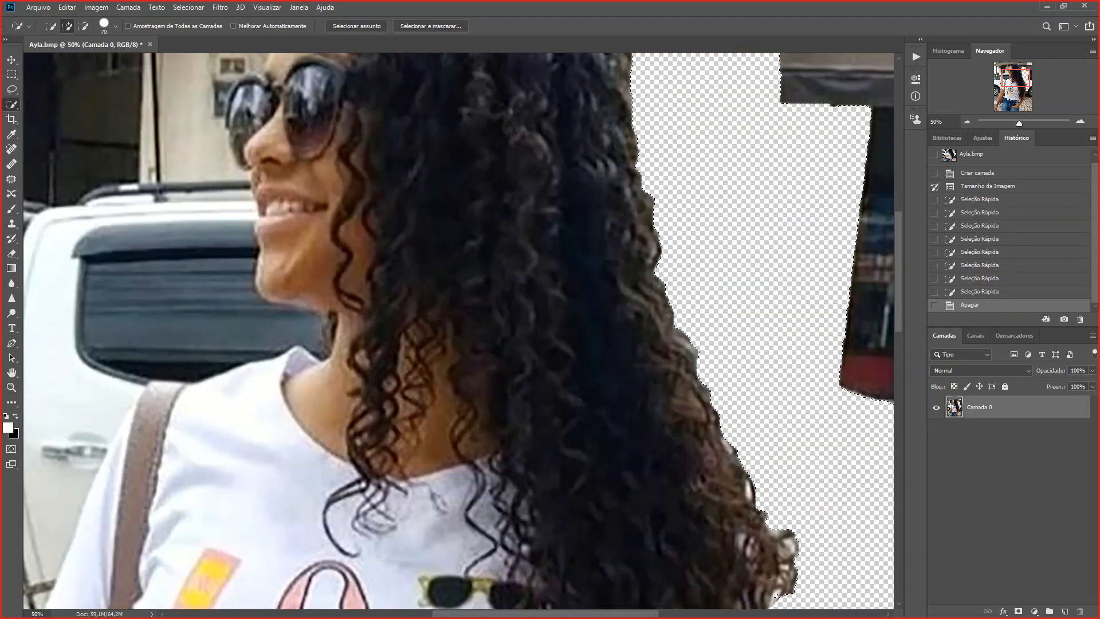
scroll(458, 331, up, 2)
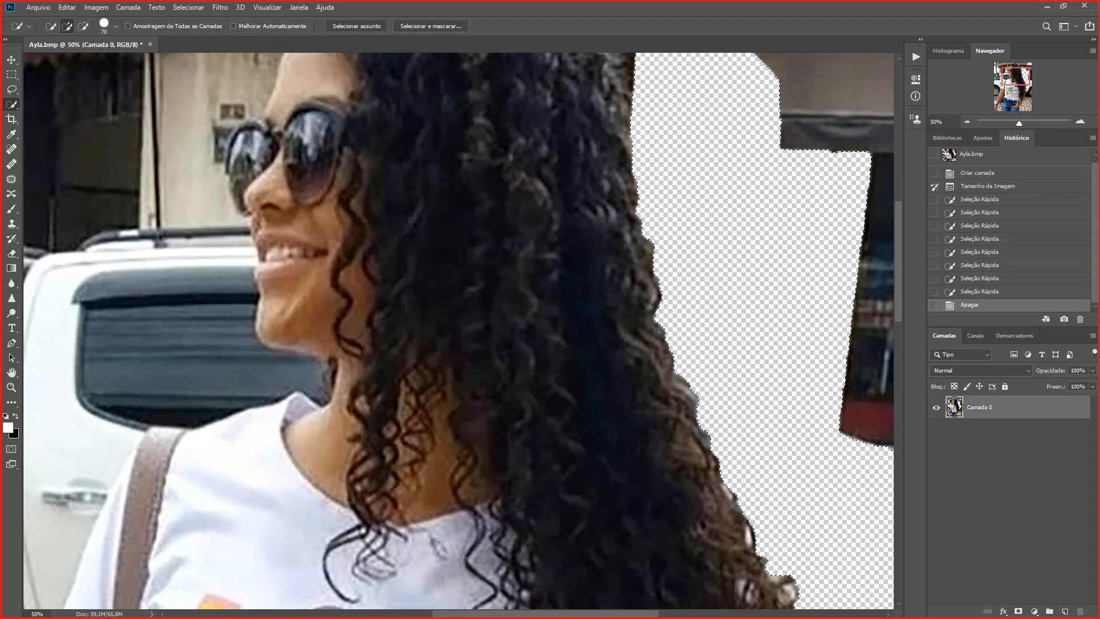
scroll(458, 331, up, 4)
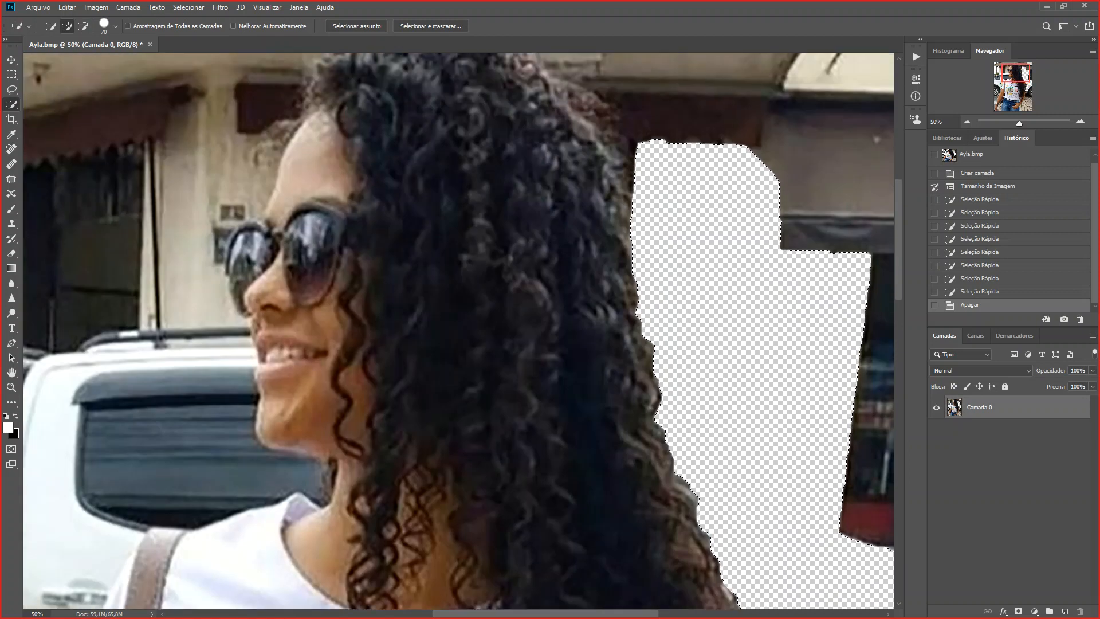
scroll(458, 331, down, 10)
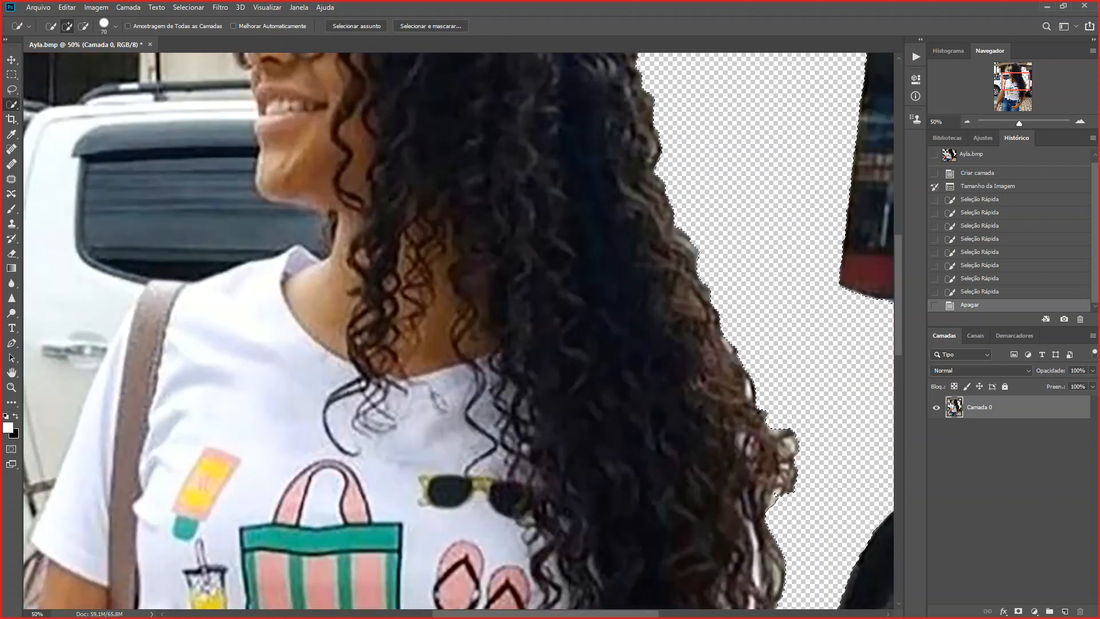
scroll(458, 331, down, 2)
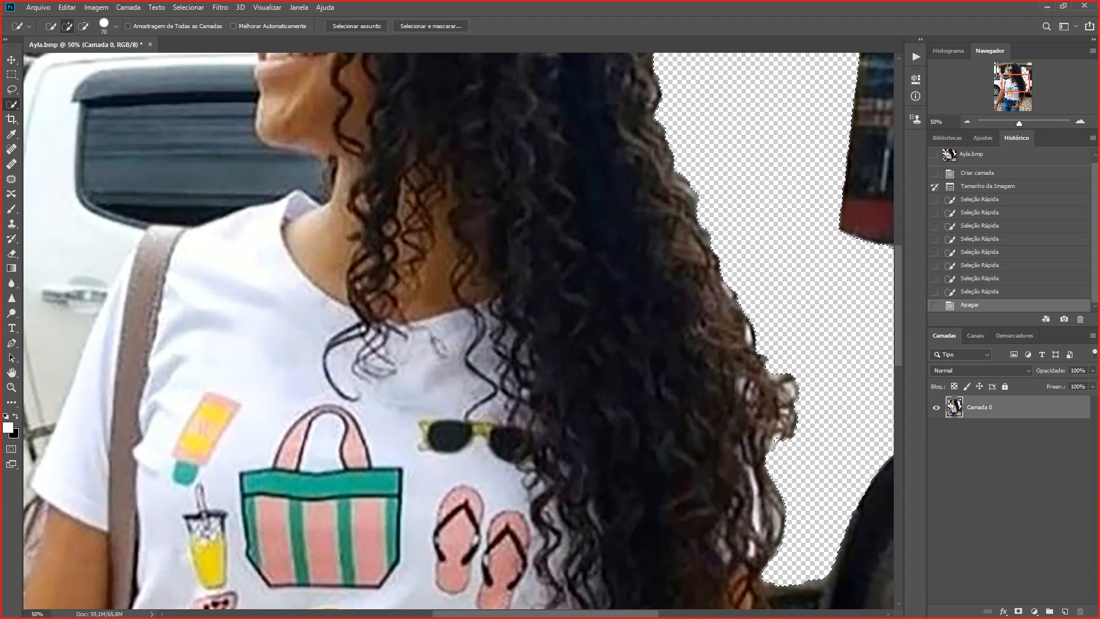
click(988, 187)
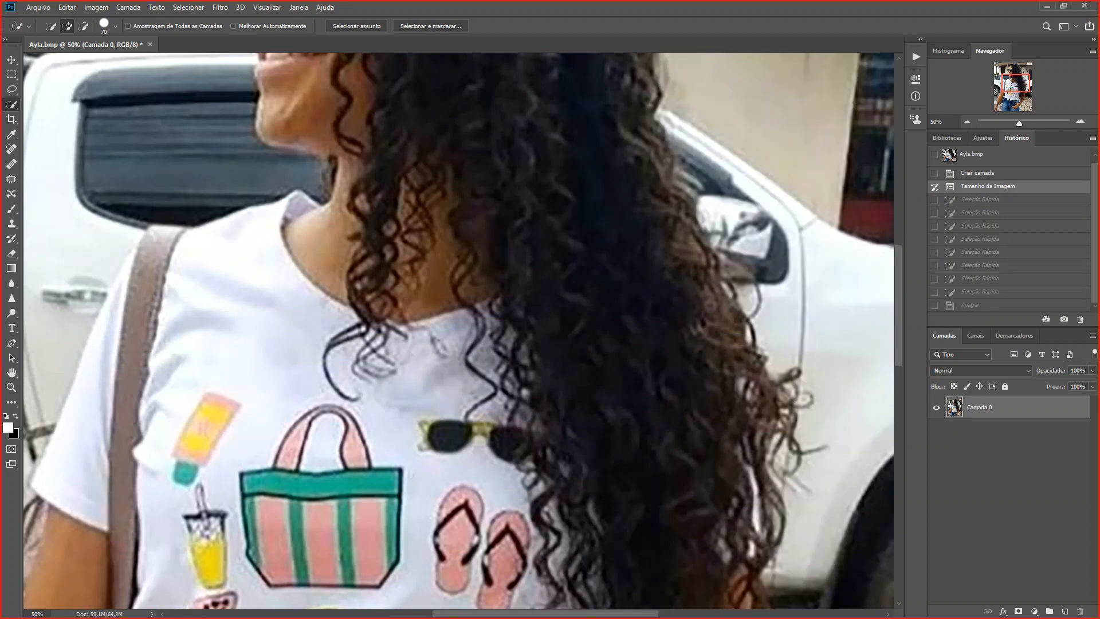
Paint a continuous quick selection over the wall and truck down the edge of the hair, check its outline and undo it
mouse_move(709, 132)
mouse_down()
mouse_move(757, 202)
mouse_move(752, 250)
mouse_move(801, 321)
mouse_move(791, 550)
mouse_move(751, 329)
mouse_up()
drag(797, 371, 797, 373)
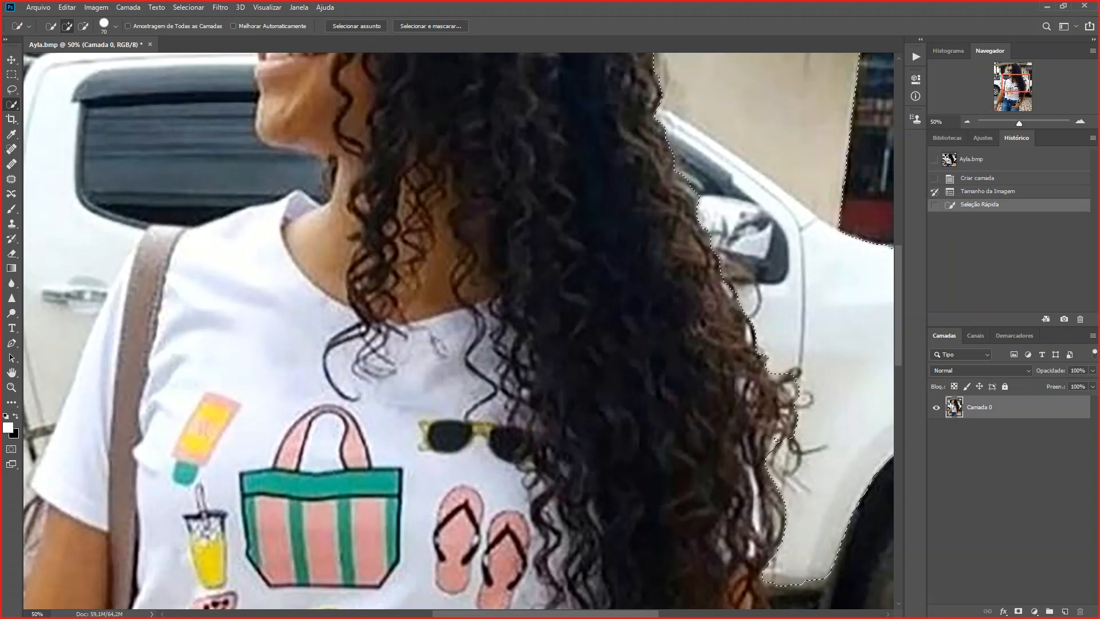
scroll(776, 457, up, 2)
scroll(775, 457, up, 6)
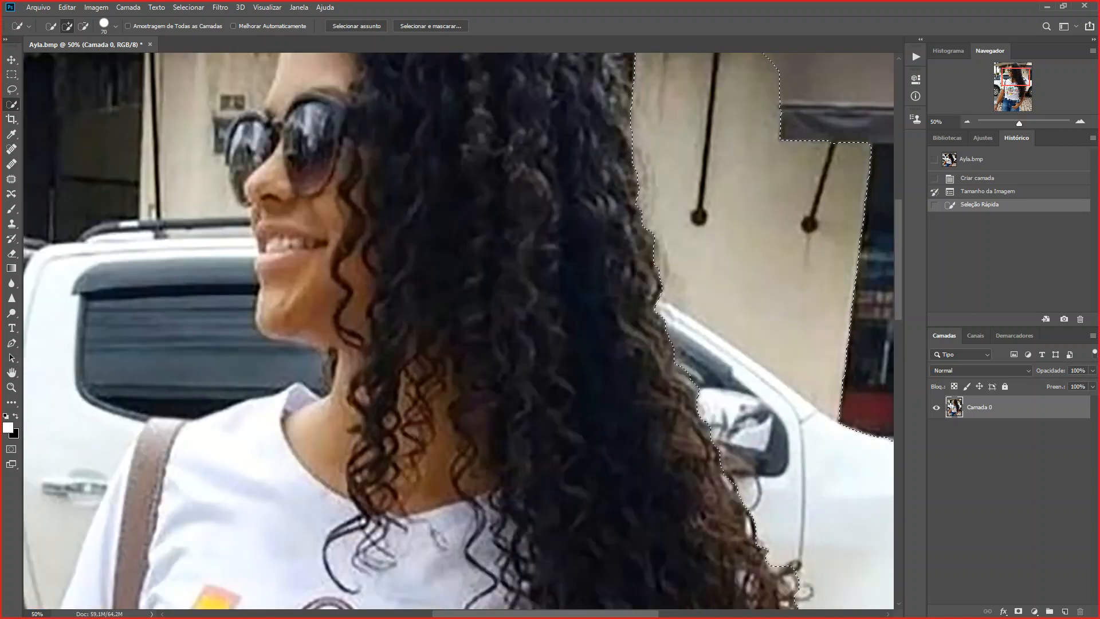
key(ctrl+z)
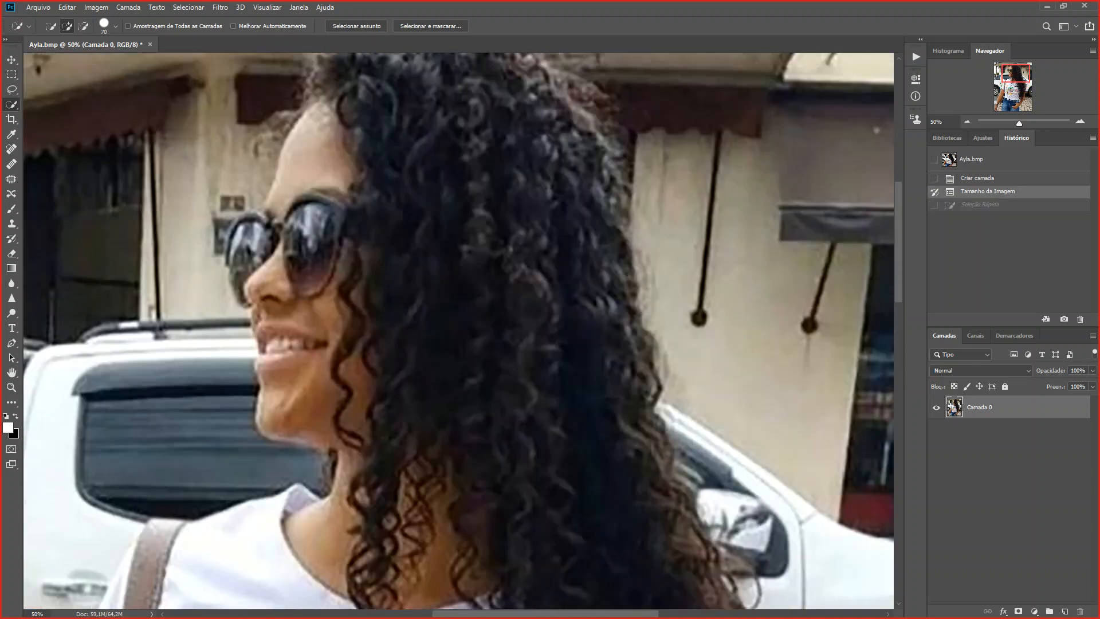
Try separate quick selections on the wall and the truck's windshield, and revert to the "Tamanho da Imagem" history state
click(727, 356)
click(745, 146)
click(690, 459)
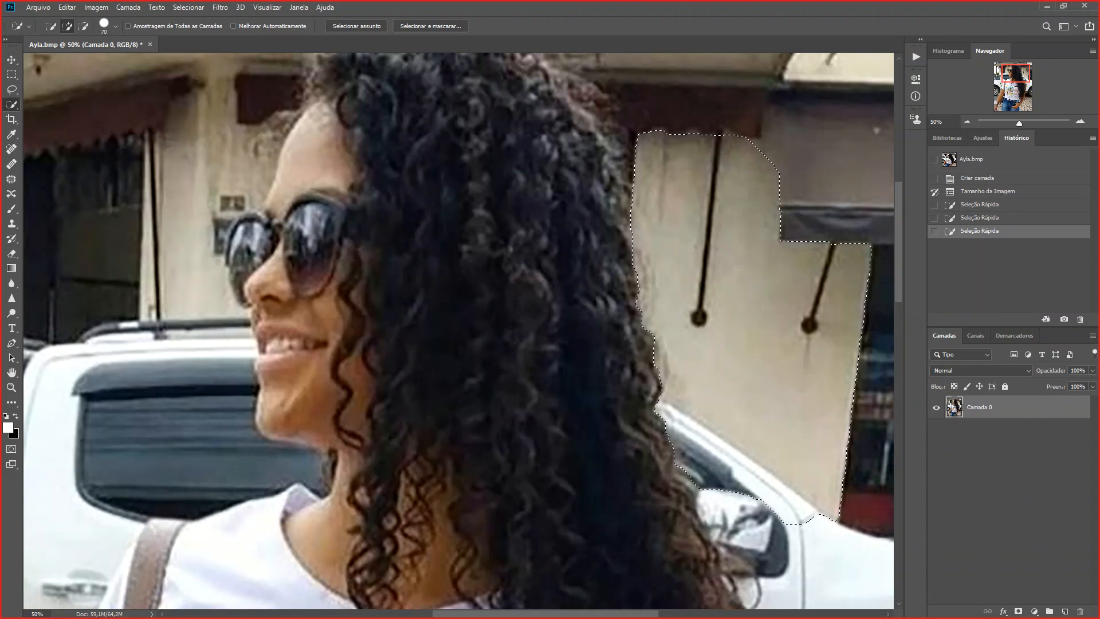
click(988, 191)
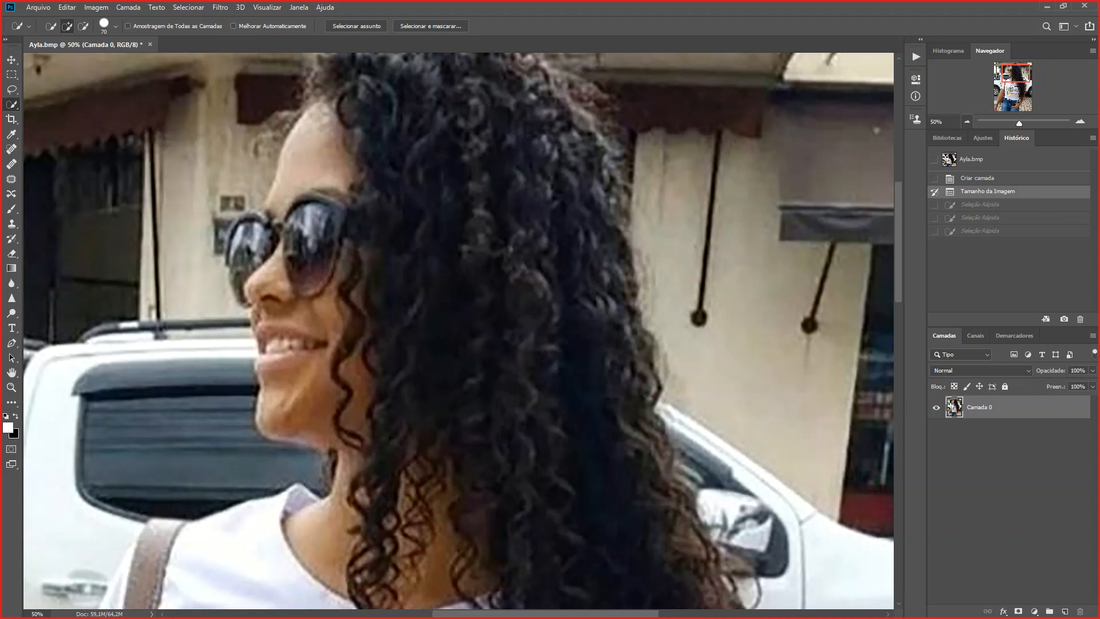
Quick-select the cobblestone pavement beside the jeans and arm, the truck's front wheel and its white fender
click(966, 122)
click(967, 122)
click(967, 122)
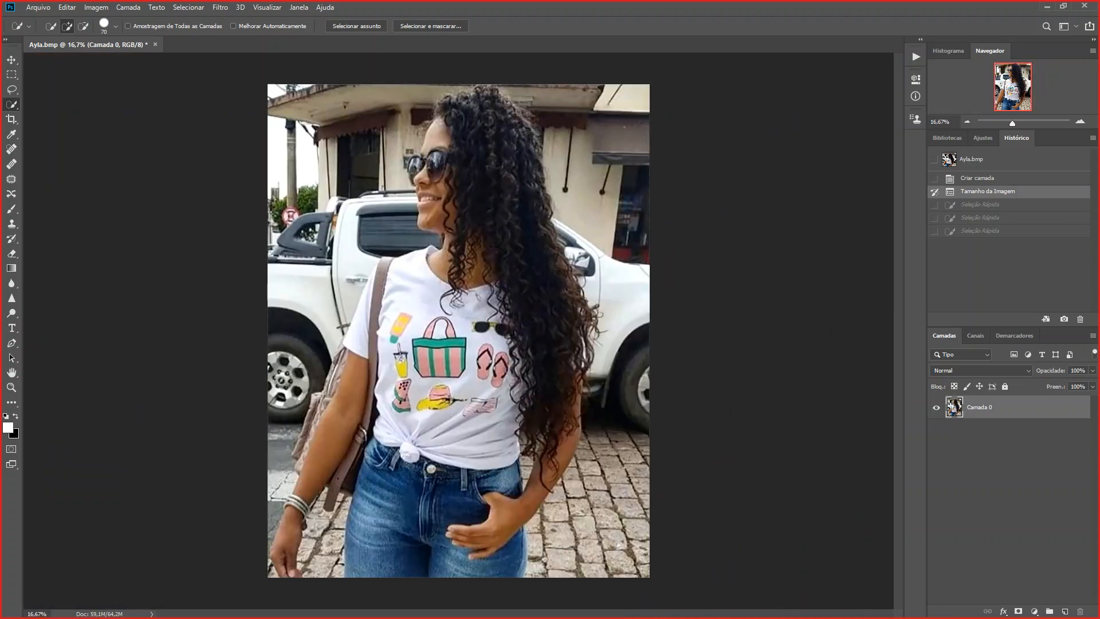
mouse_move(536, 569)
mouse_down()
mouse_move(561, 511)
mouse_move(607, 494)
mouse_move(619, 401)
mouse_up()
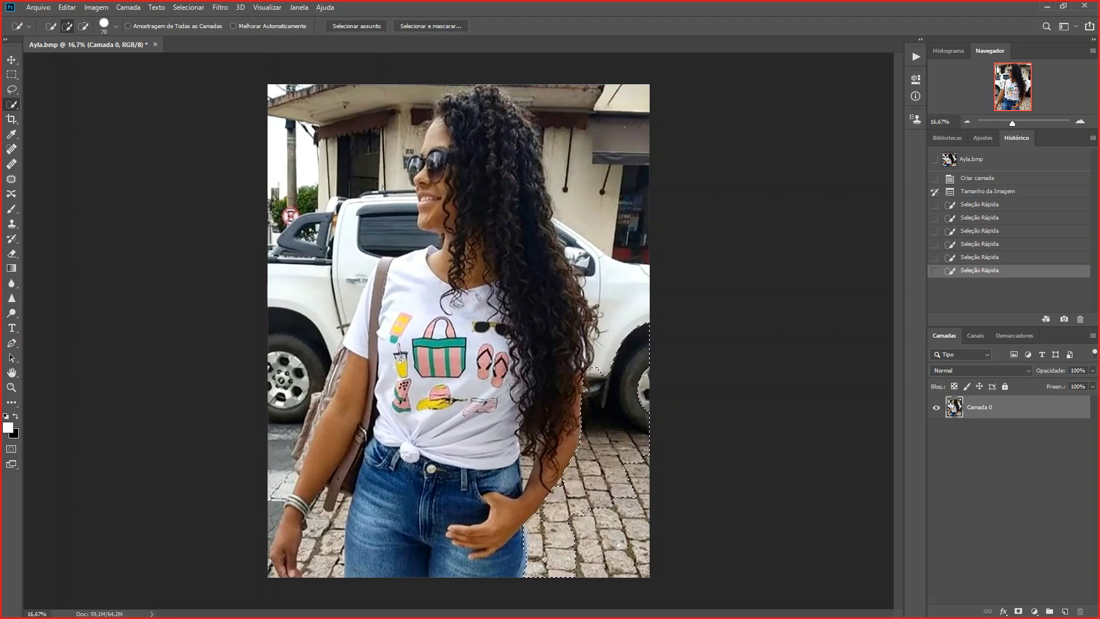
click(605, 355)
click(618, 313)
click(625, 287)
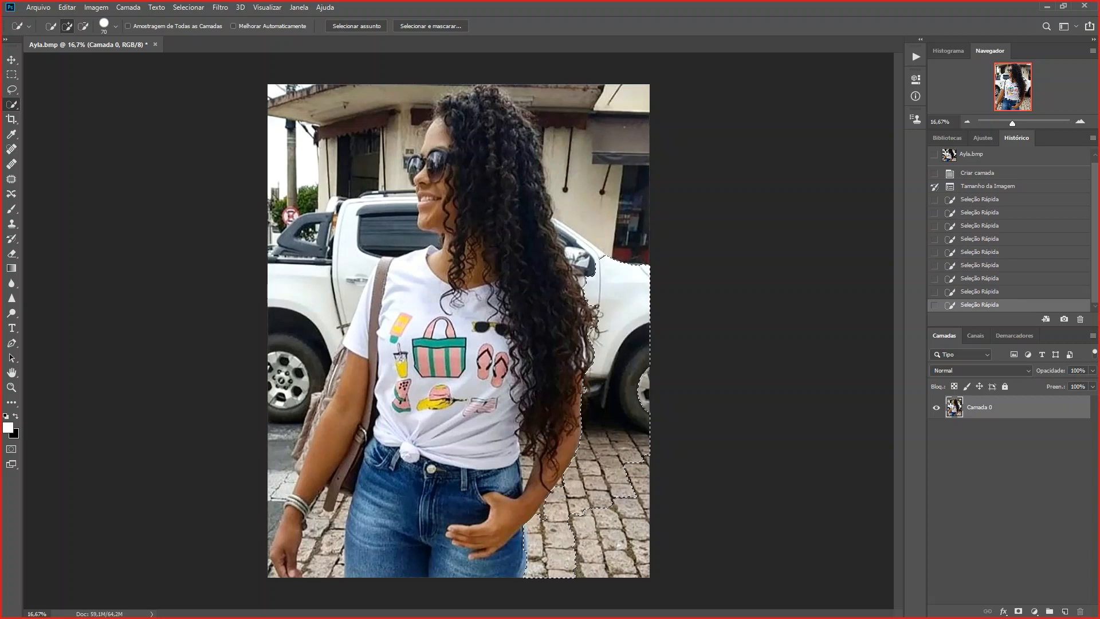
Extend the quick selection over the beige wall, awning, doorway and truck mirror beside the curly hair
drag(602, 241, 585, 149)
mouse_move(576, 112)
mouse_down()
mouse_move(619, 137)
mouse_move(634, 201)
mouse_up()
click(587, 256)
click(575, 245)
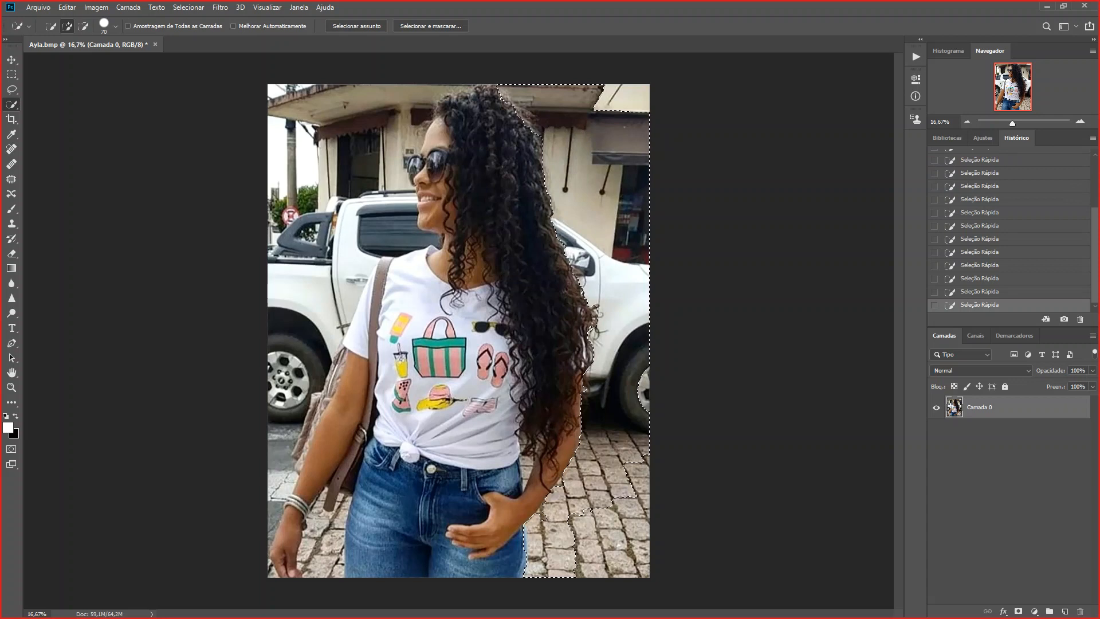
Subtract a rectangle around the top of the woman's hair from the selection and delete the selected background
key(m)
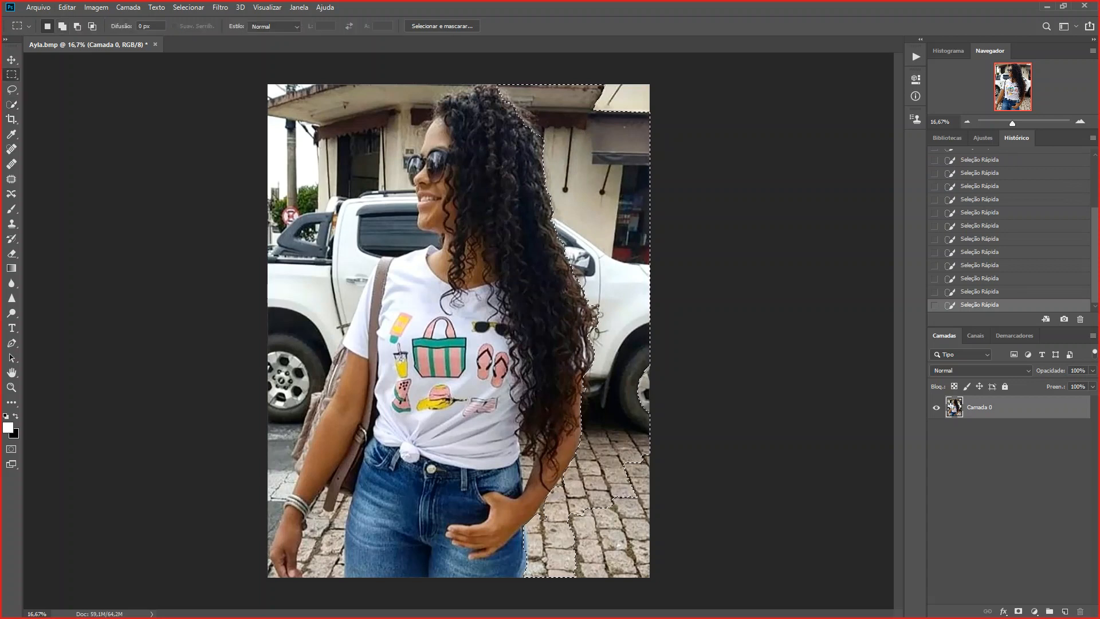
click(77, 26)
drag(460, 84, 538, 144)
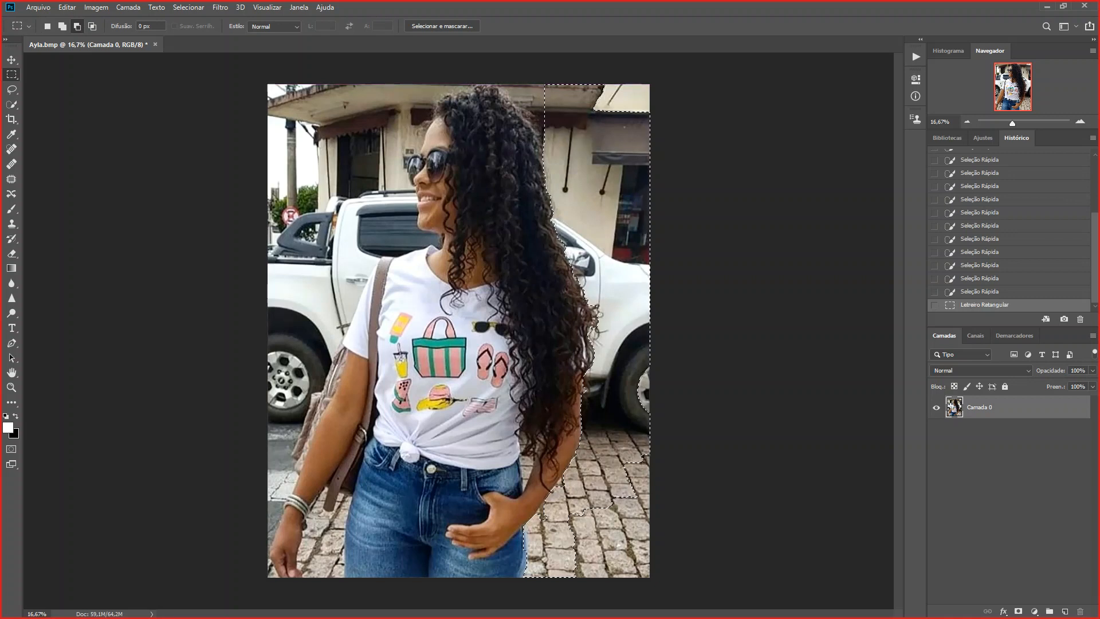
key(Delete)
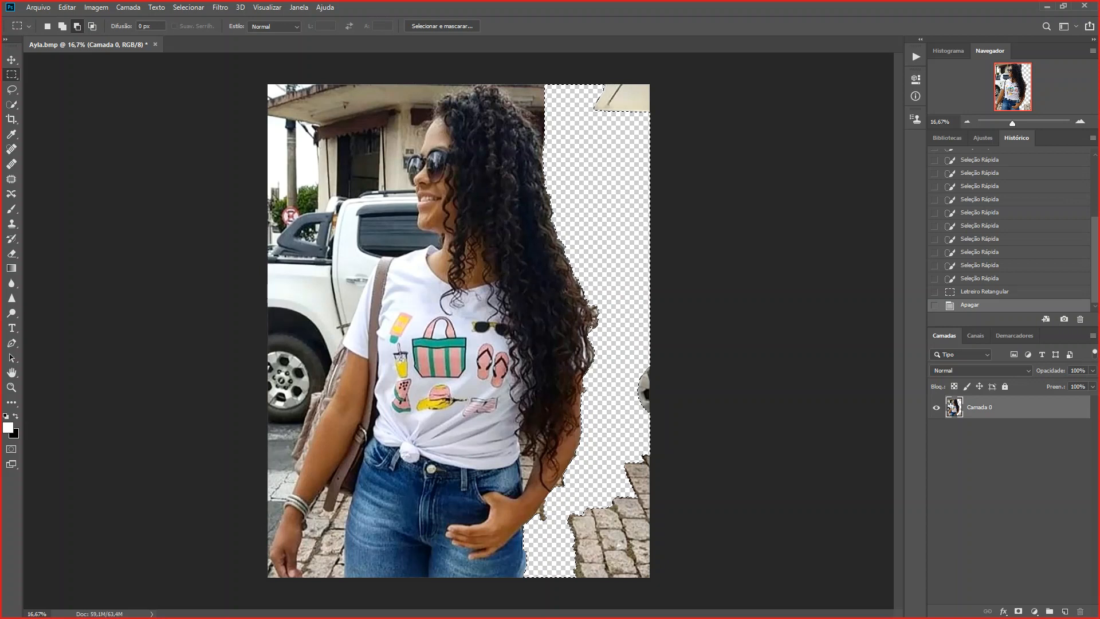
Return the image to the "Criar camada" history state
scroll(1008, 229, up, 5)
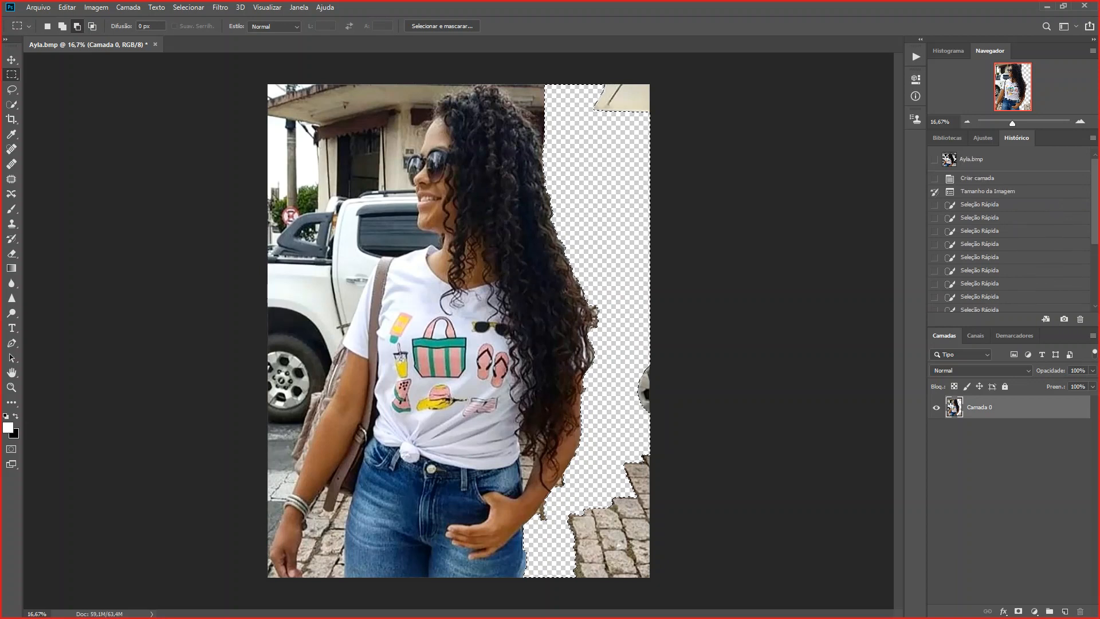
click(978, 178)
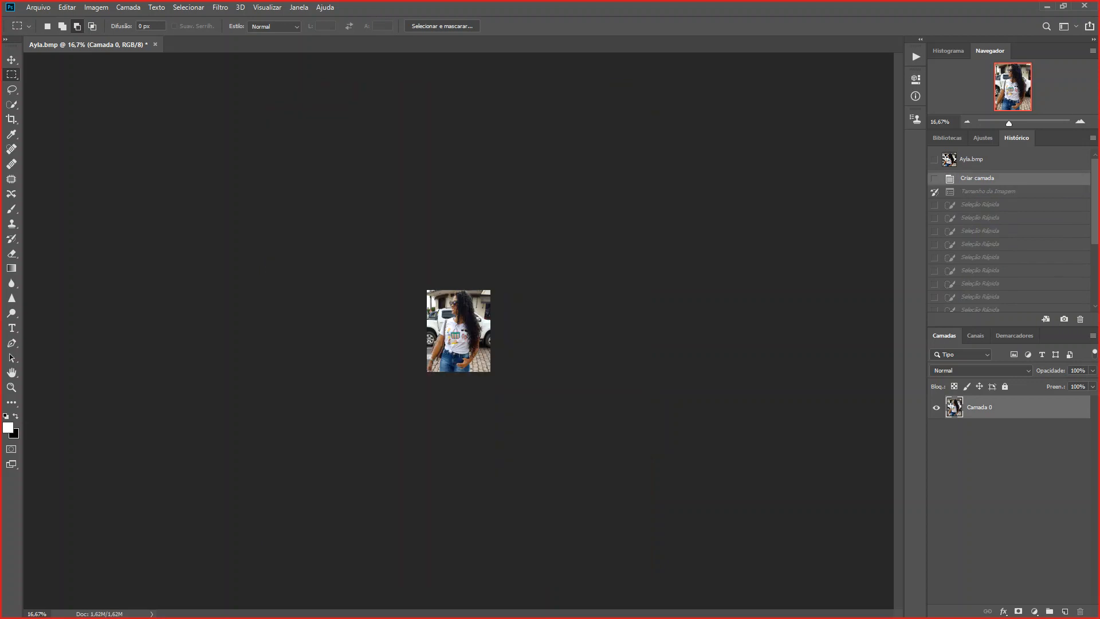
click(1081, 121)
click(1081, 122)
click(1081, 122)
click(1081, 122)
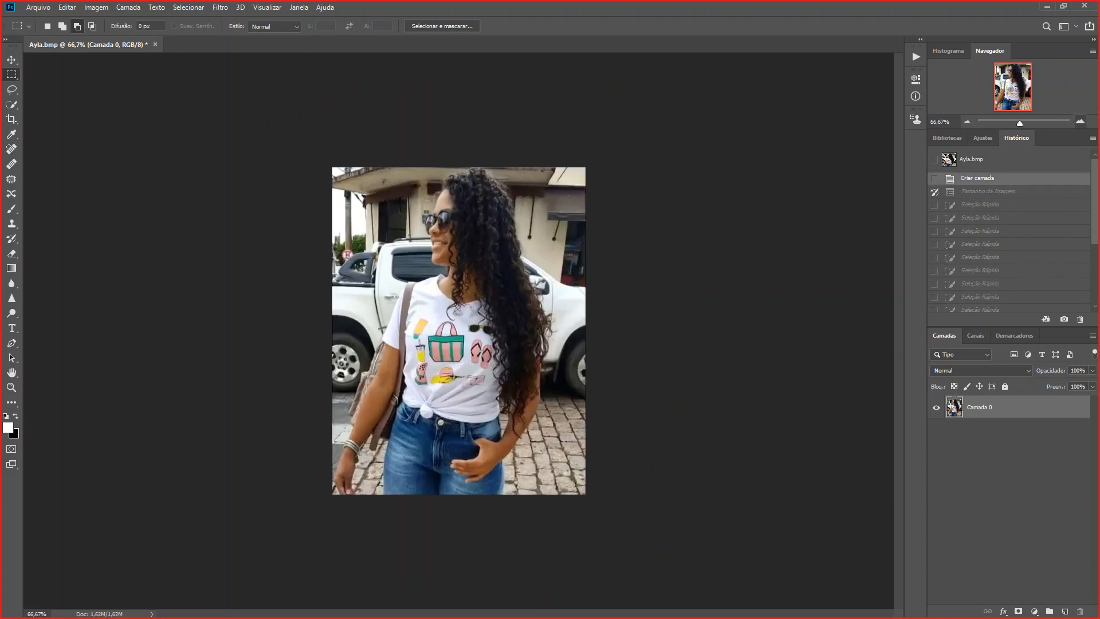
Quick-select the pavement and truck wheel beside the arm on the small image, delete them, and revert to "Criar camada"
key(w)
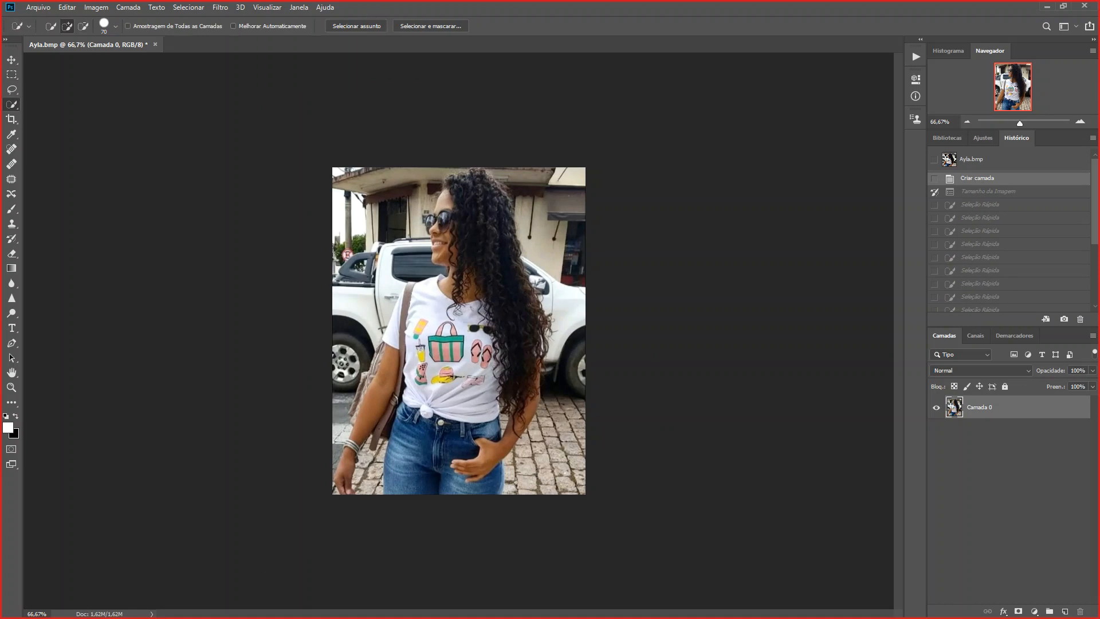
click(542, 445)
mouse_move(561, 429)
mouse_down()
mouse_move(570, 370)
mouse_move(524, 403)
mouse_up()
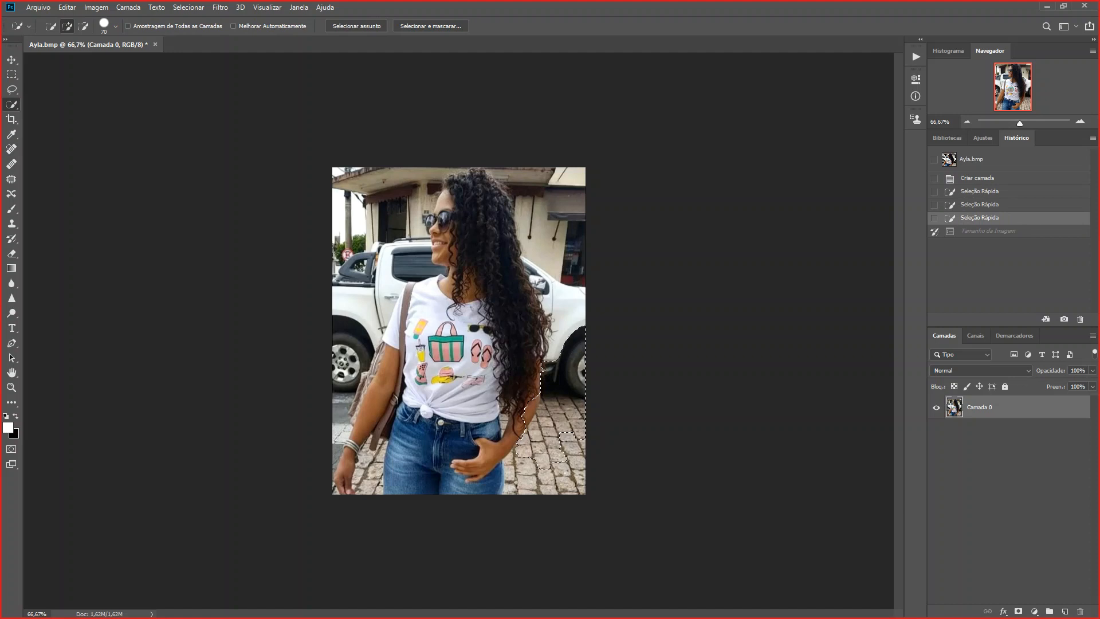
key(Delete)
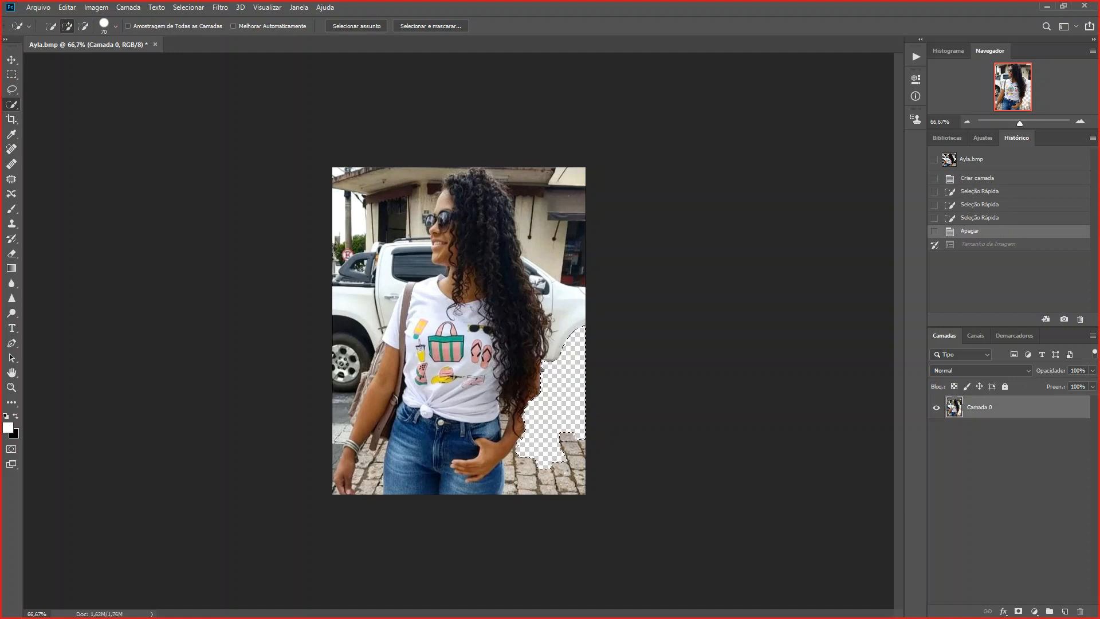
click(978, 178)
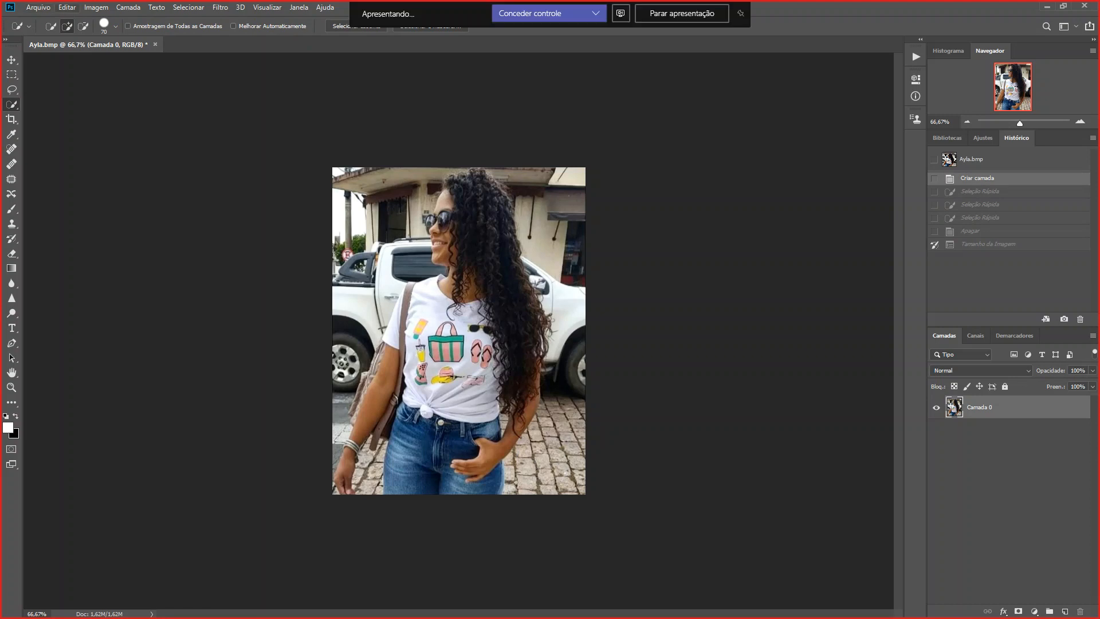
Resize the image to a width of 4000 pixels
click(97, 8)
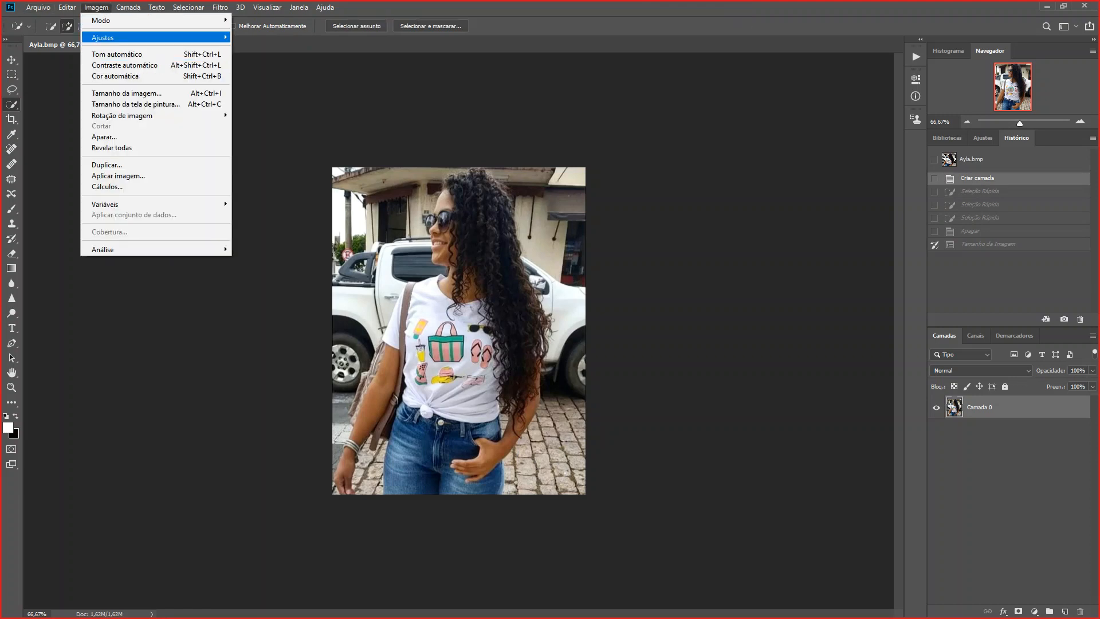
mouse_move(115, 38)
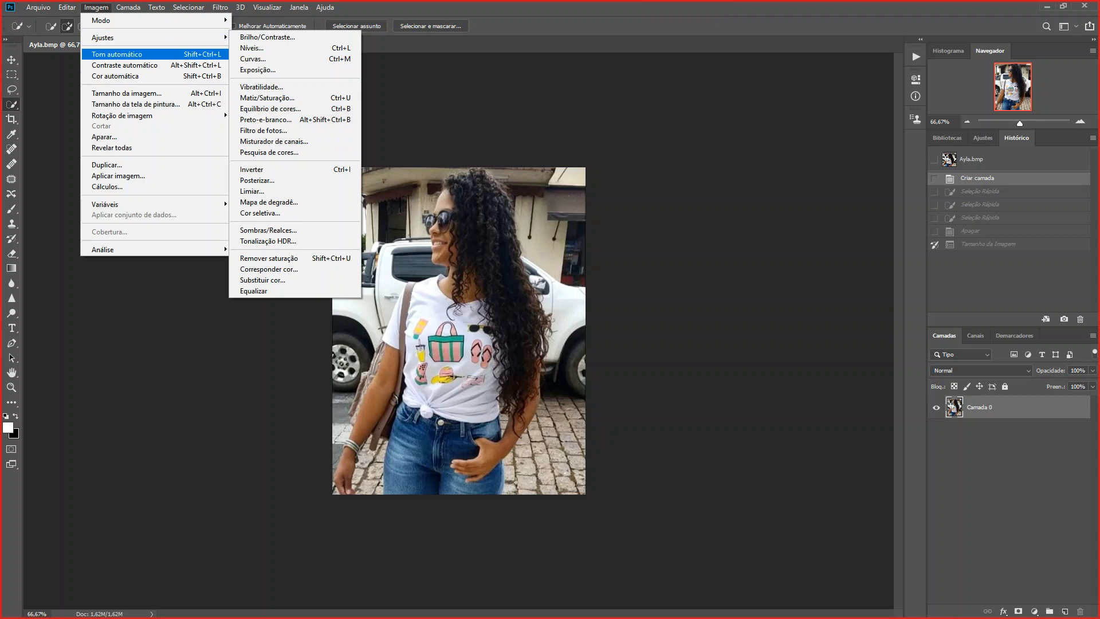
click(126, 93)
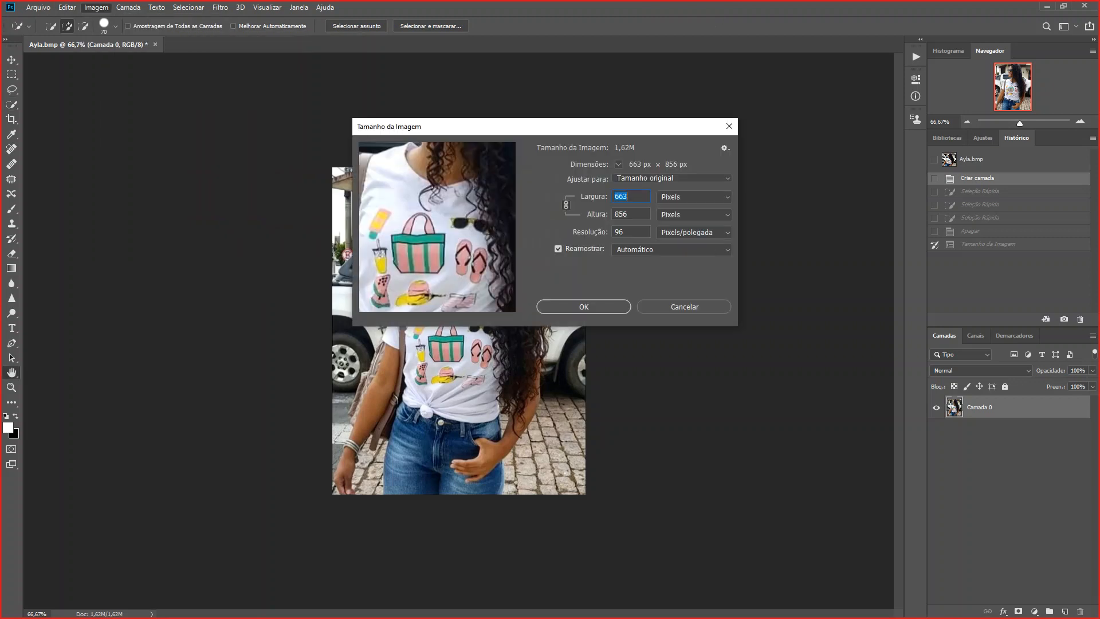
text(4000)
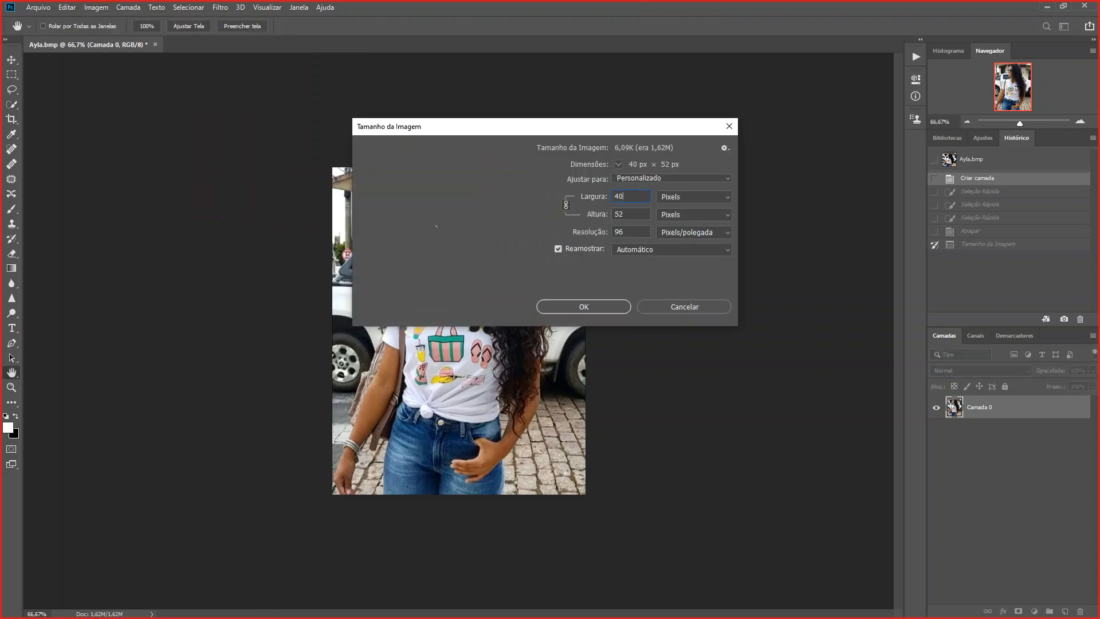
key(Return)
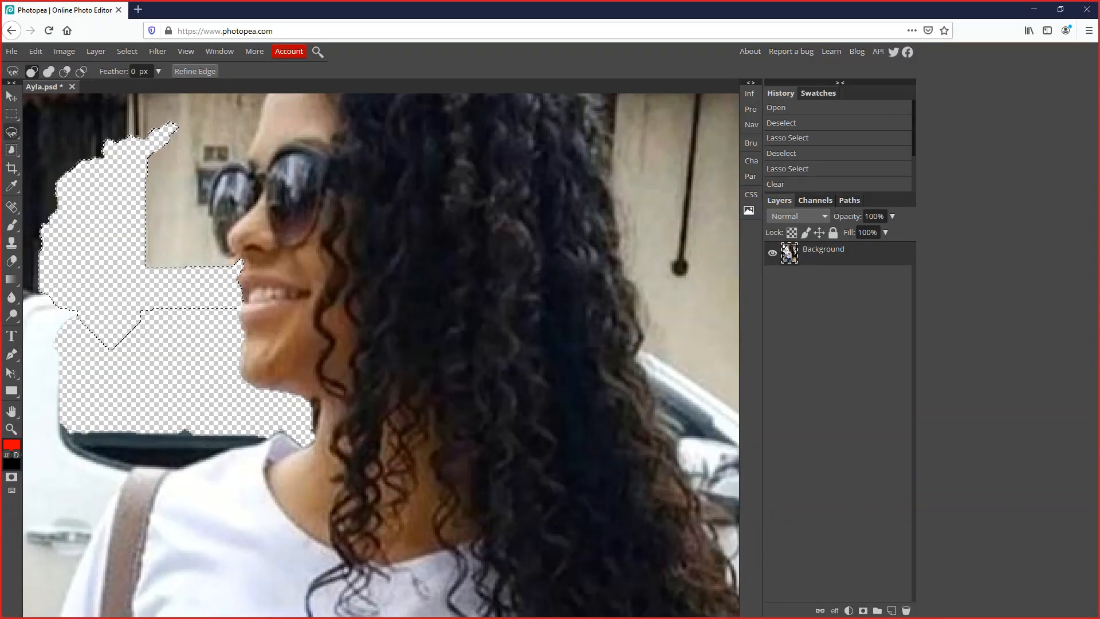
Switch to Photopea, return Ayla.psd to its "Open" history state and fit the whole photo in view
click(777, 108)
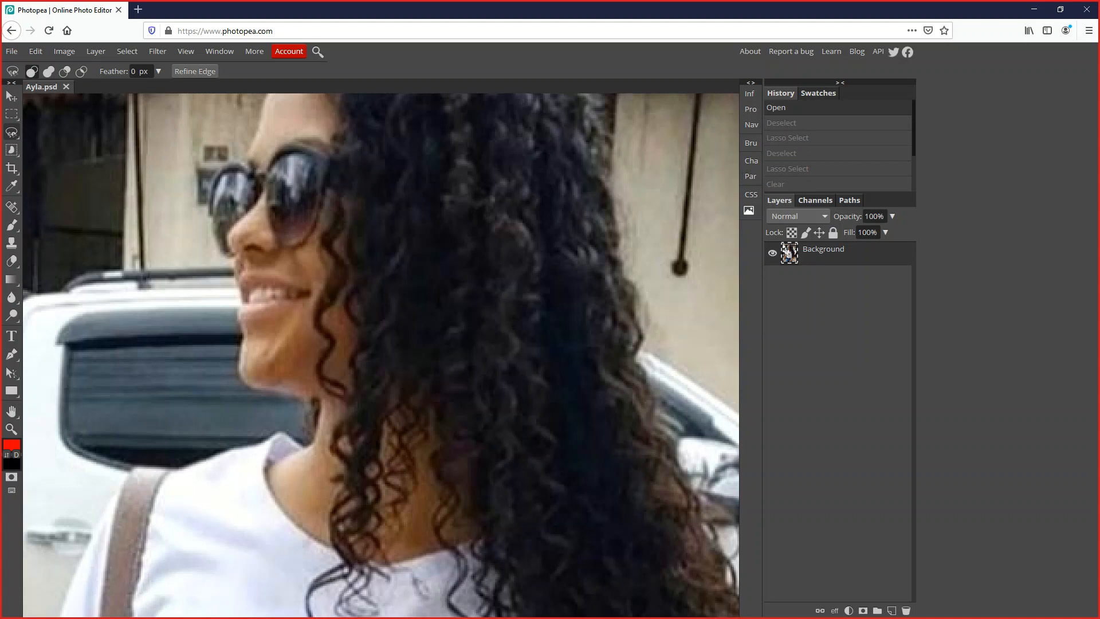
click(751, 124)
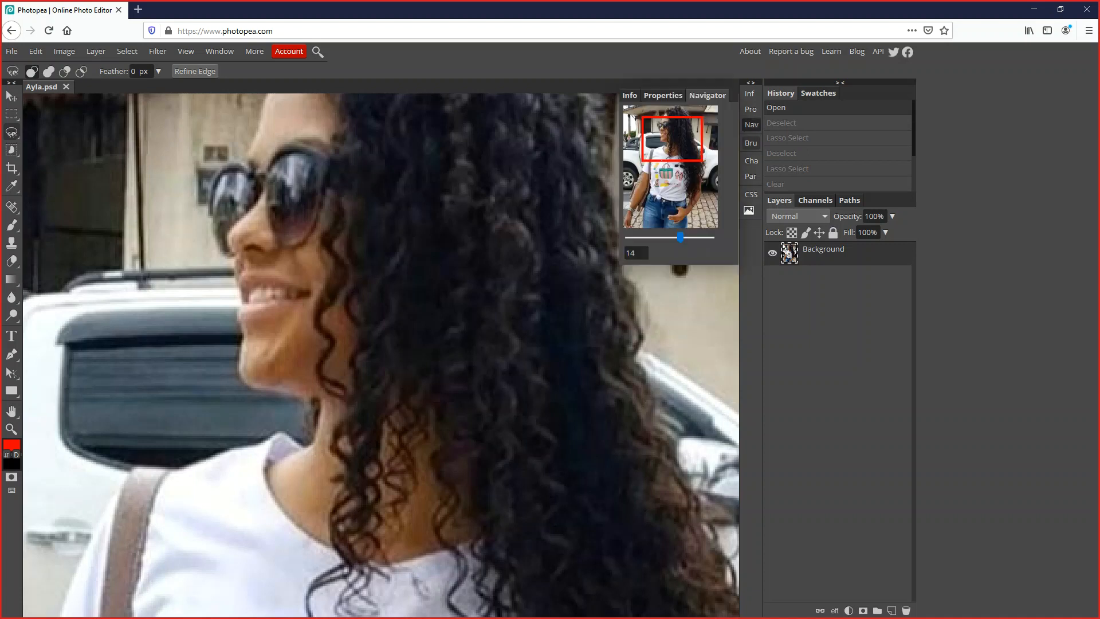
drag(680, 237, 673, 237)
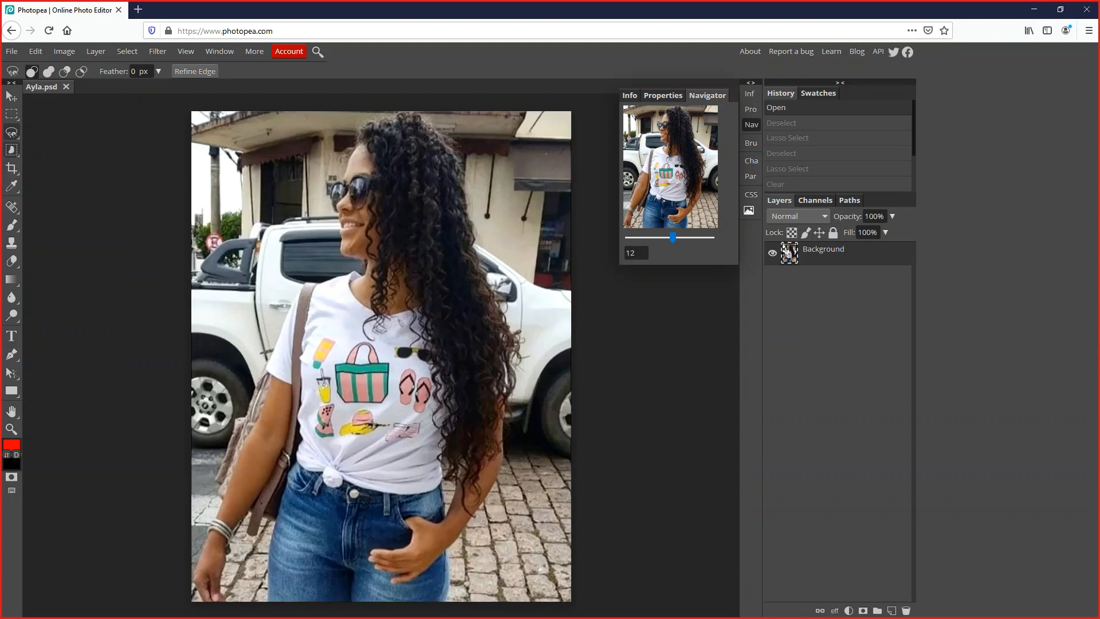
Try Magic Wand selections with tolerance 16 on the truck's white body behind the sleeve, clear the area and undo the clearing
click(12, 150)
click(65, 186)
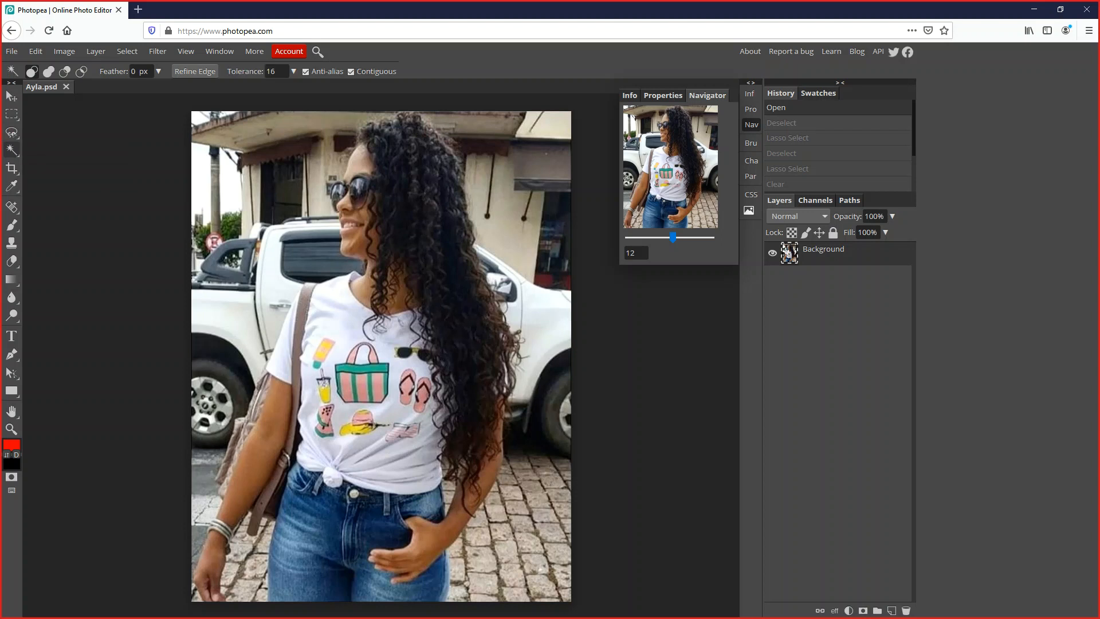
click(239, 319)
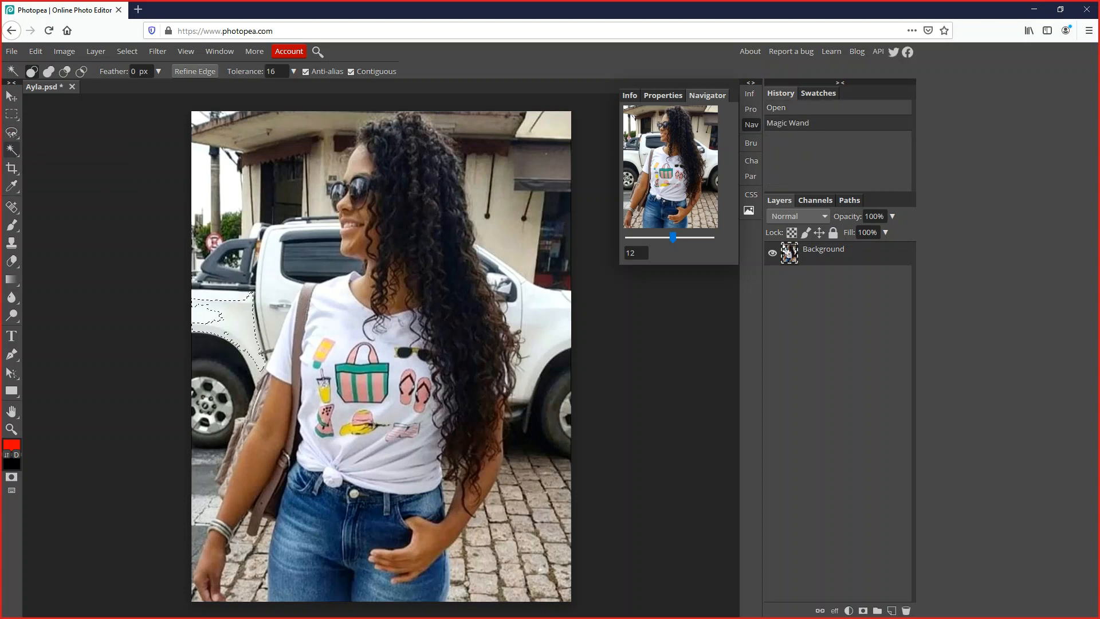
click(275, 327)
click(275, 280)
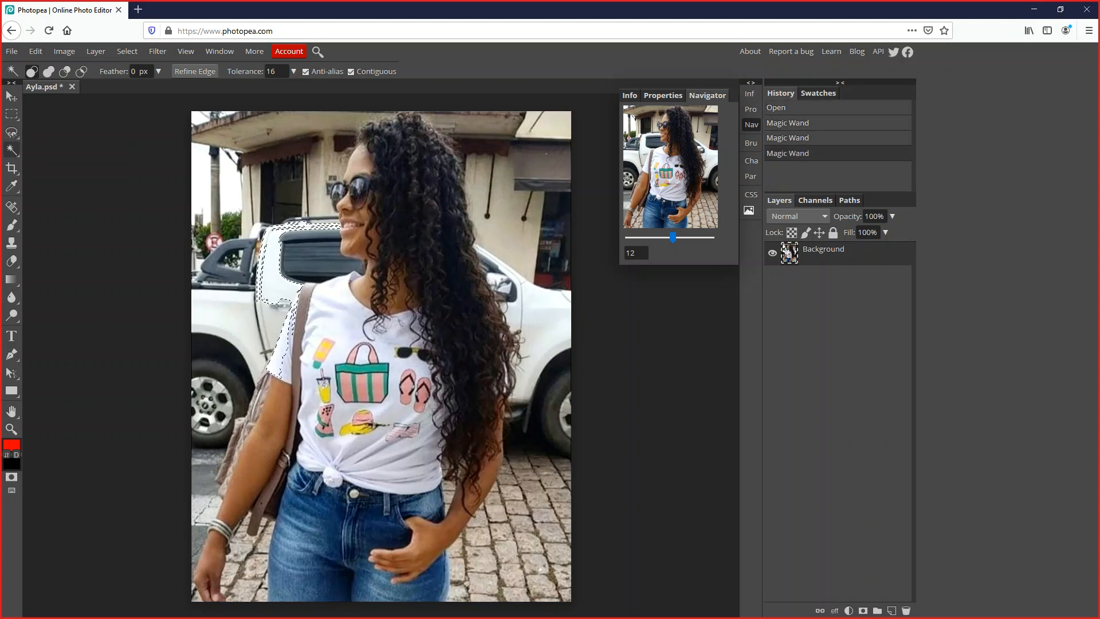
click(279, 326)
click(276, 275)
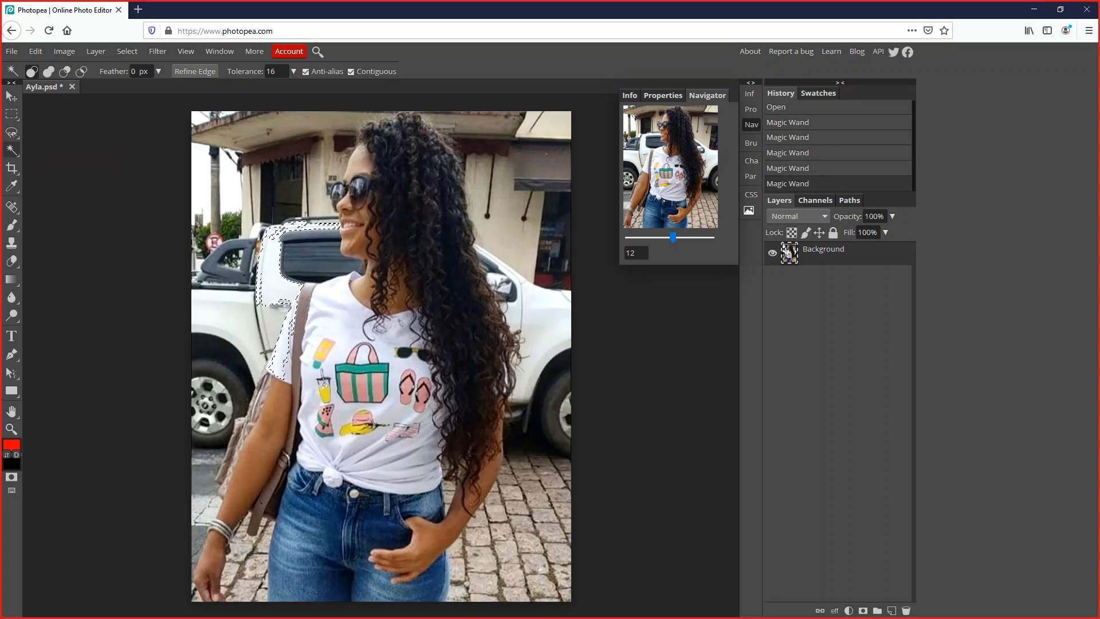
key(Delete)
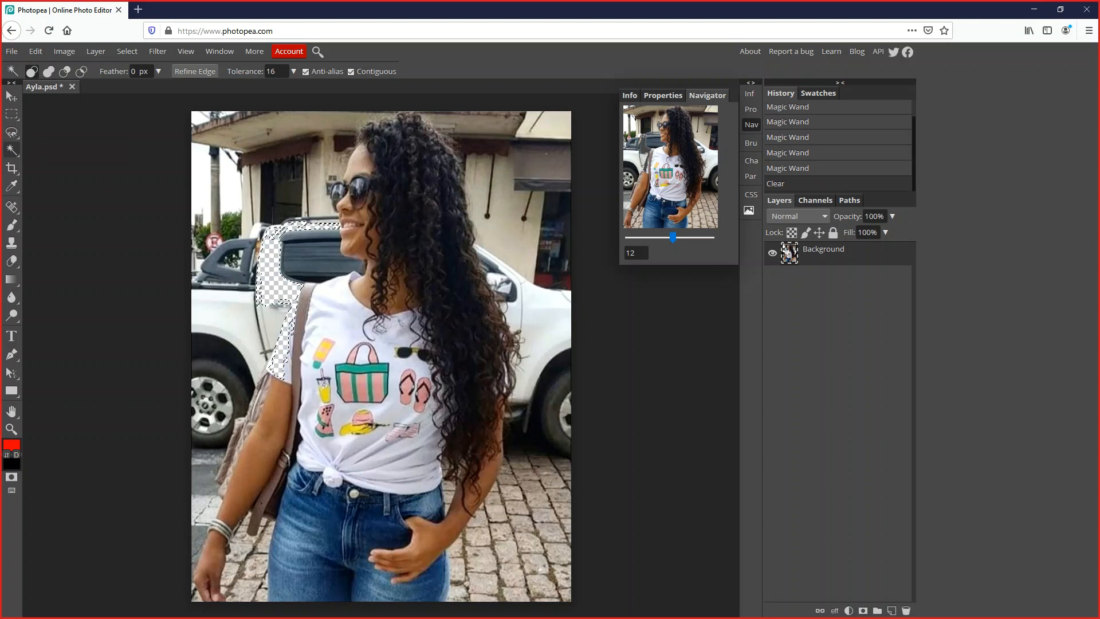
key(ctrl+z)
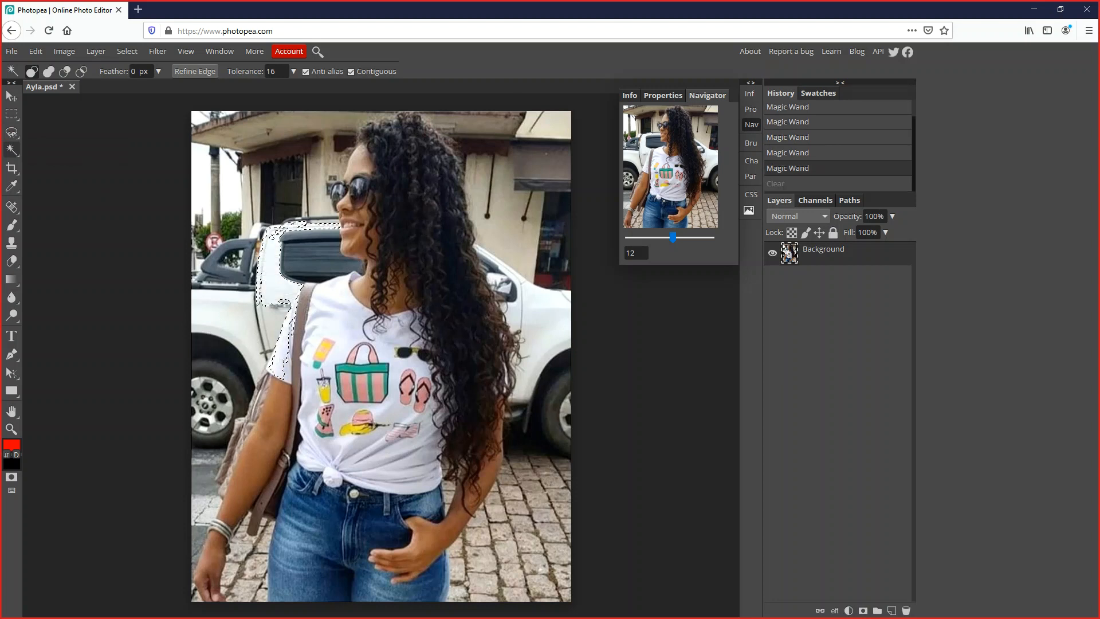
Quick-select the truck's fender, mirror and the beige wall along the curly hair, and delete the selected background
right_click(11, 150)
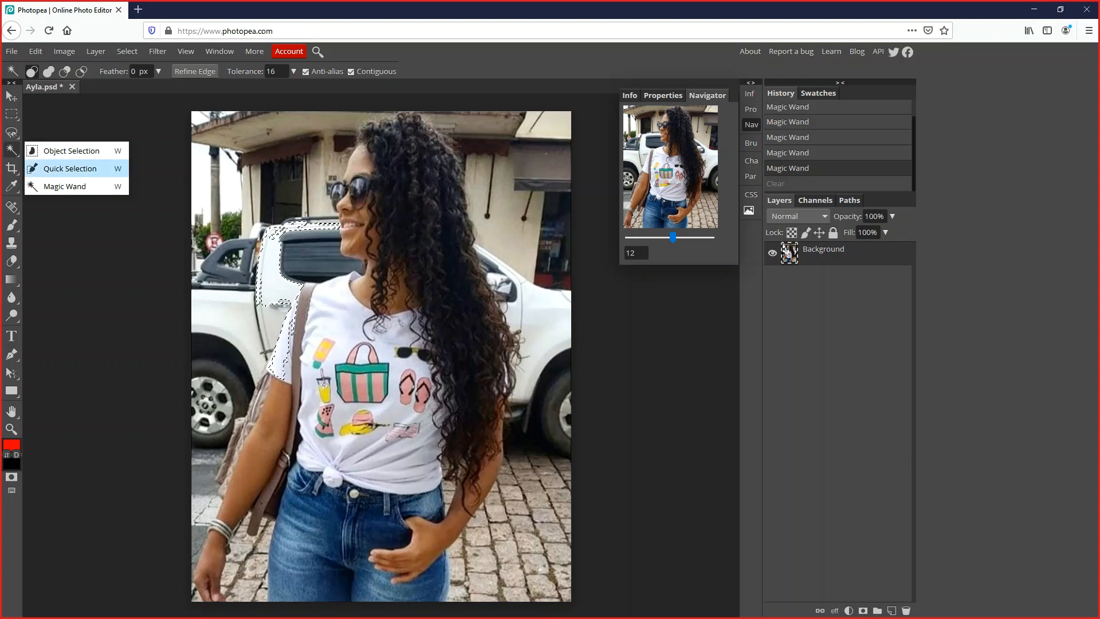
click(70, 169)
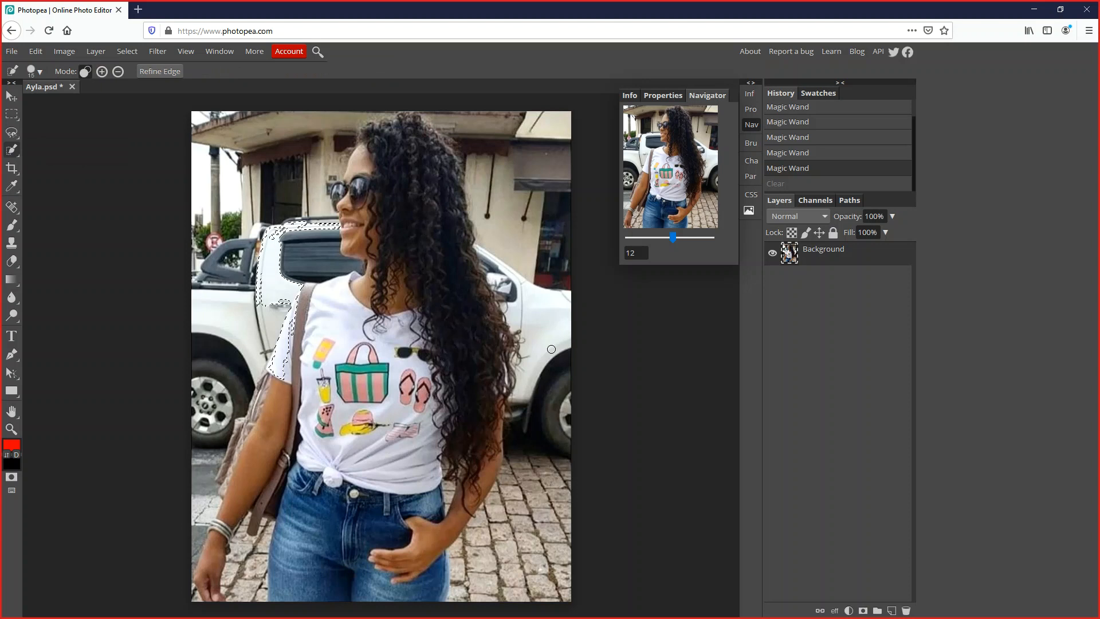
click(525, 334)
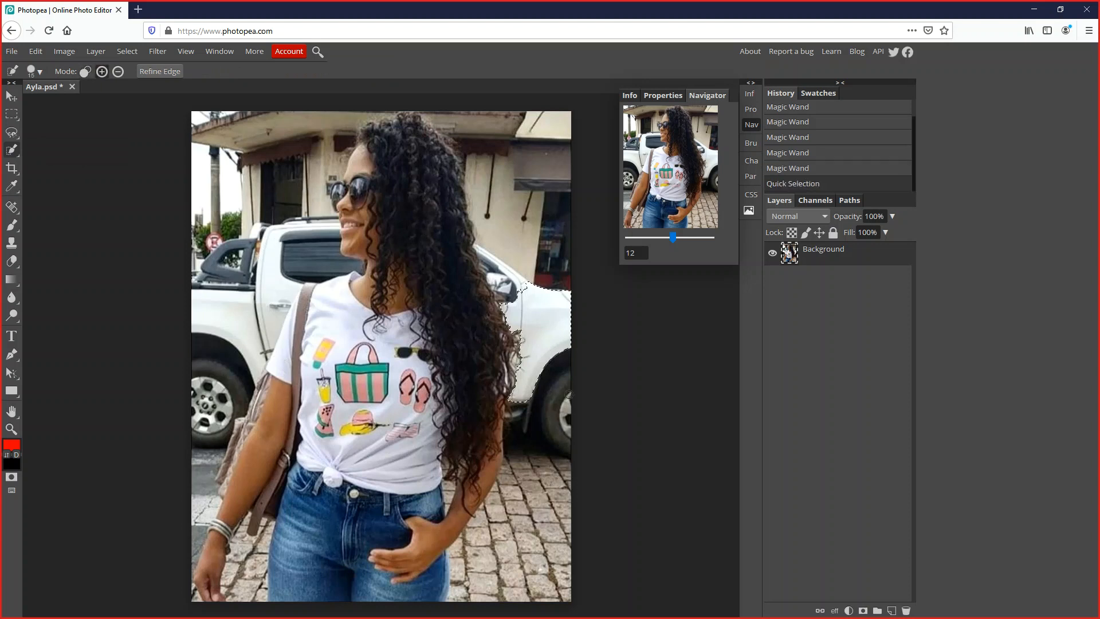
click(498, 277)
click(506, 298)
click(504, 304)
click(507, 243)
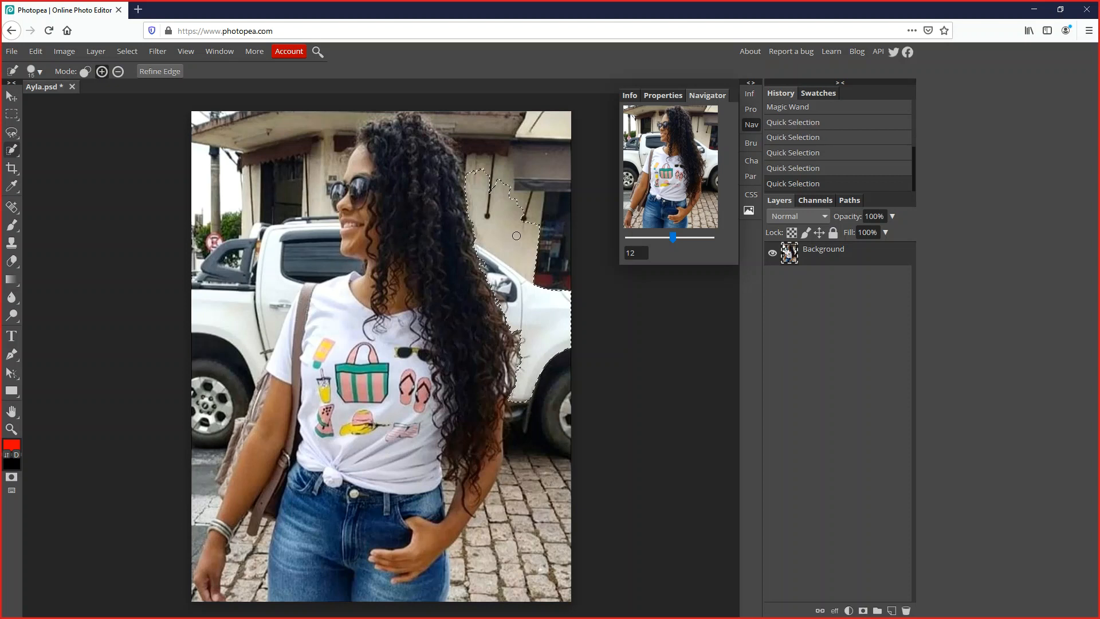
key(Delete)
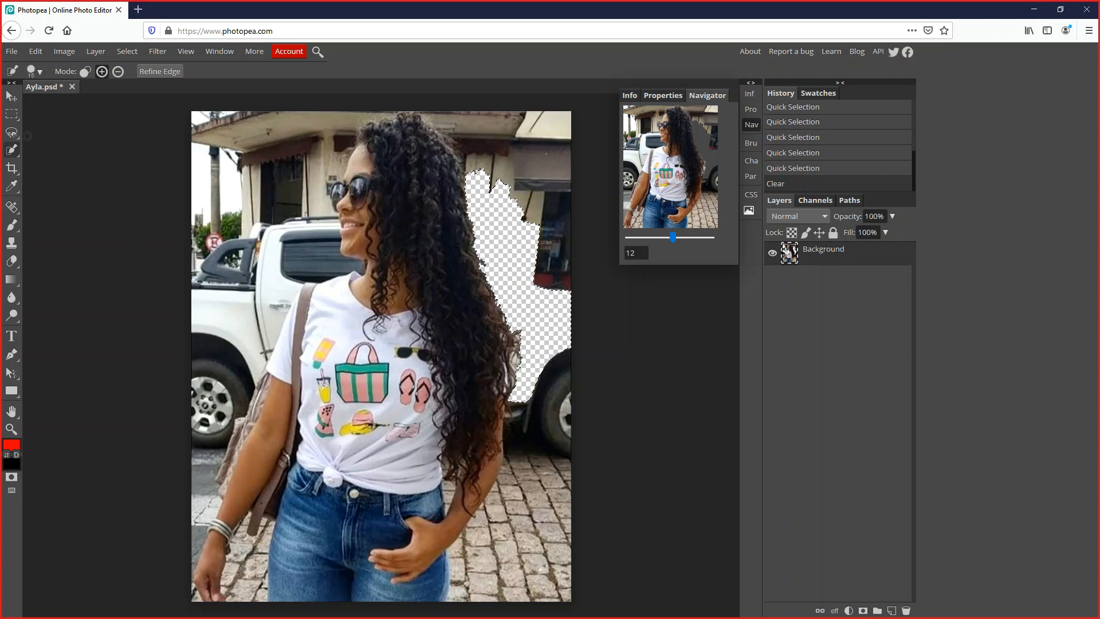
Frame the woman from her face down to her jeans with the Object Selection tool to select her
right_click(12, 149)
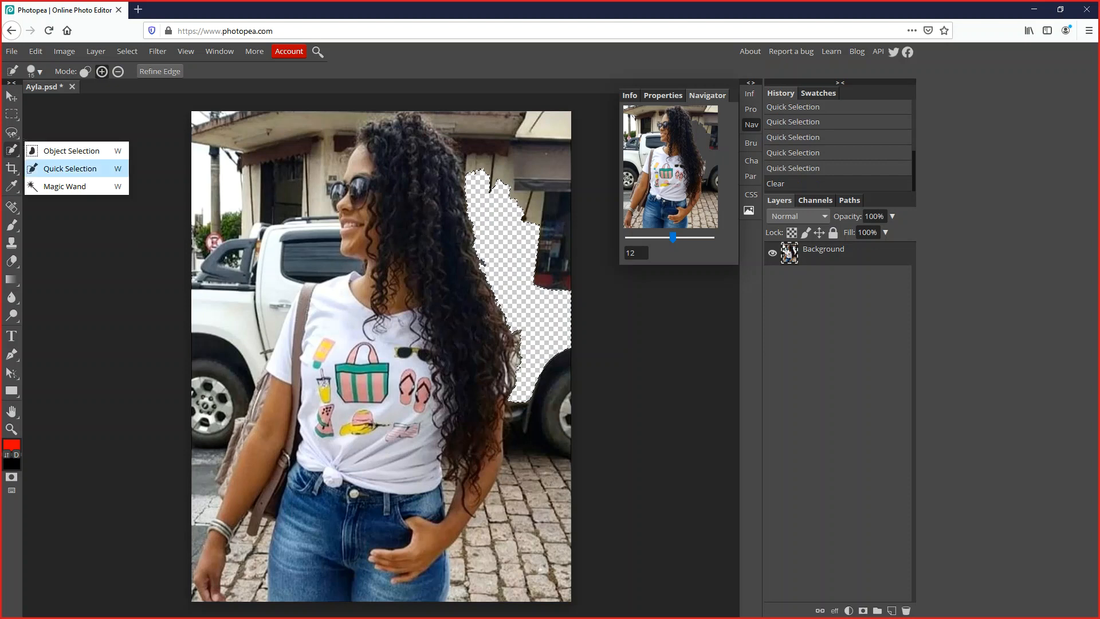
click(69, 151)
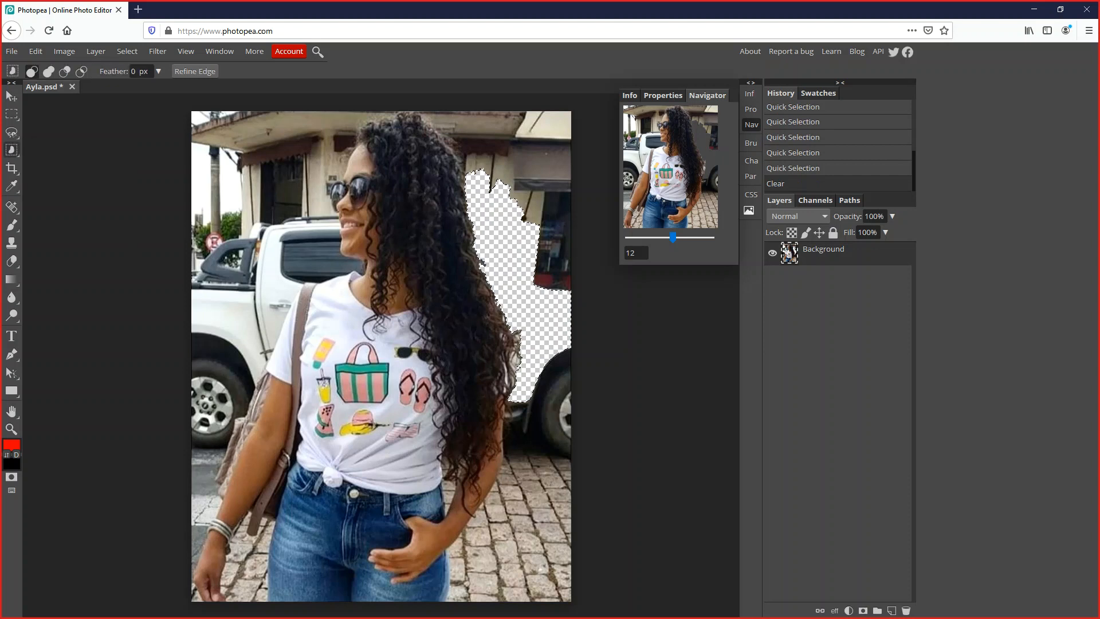
drag(348, 185, 437, 564)
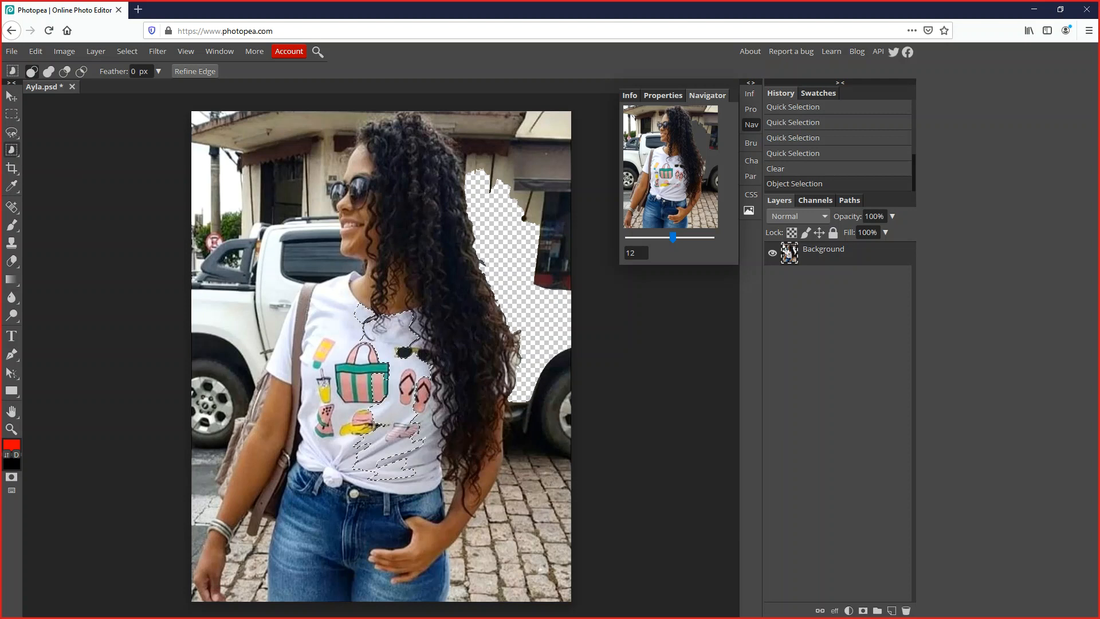
Return to the Quick Selection tool and open its brush settings
right_click(12, 150)
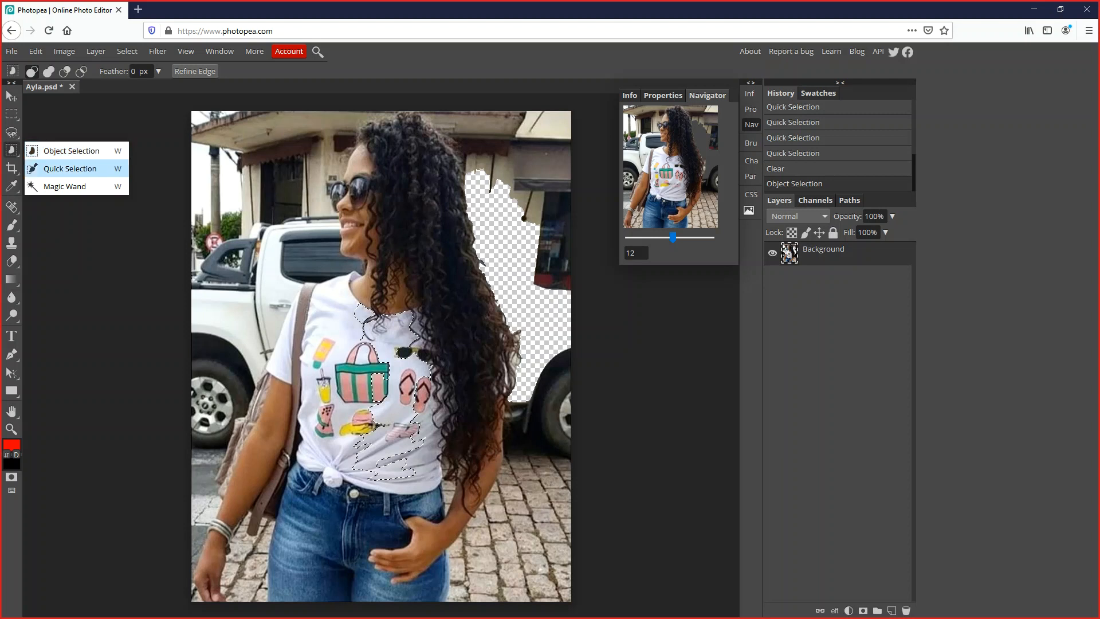
click(68, 168)
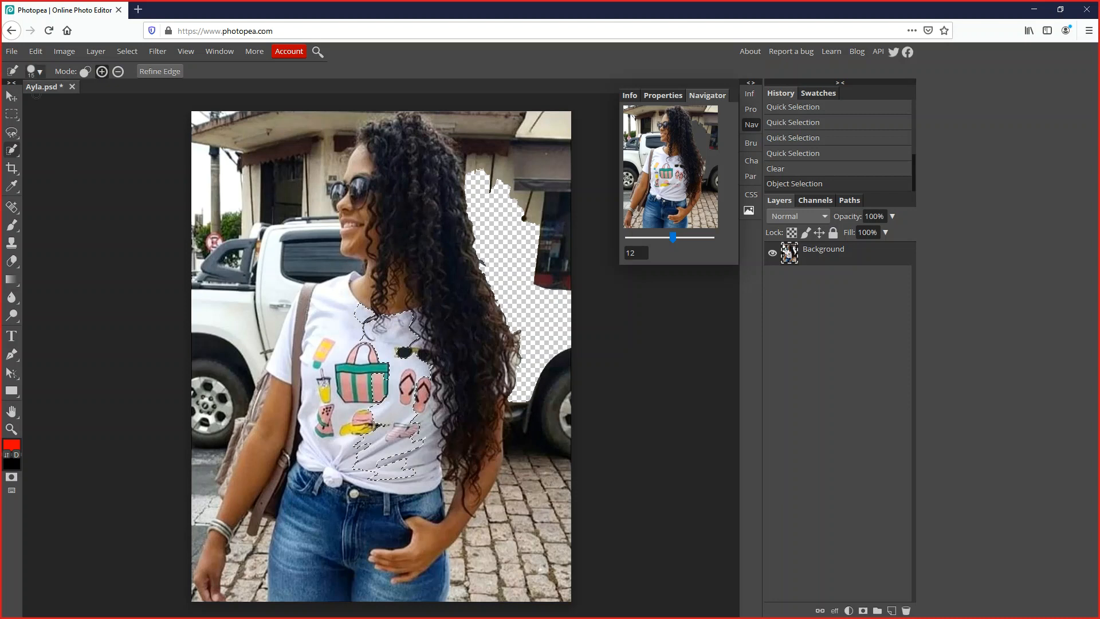
click(34, 71)
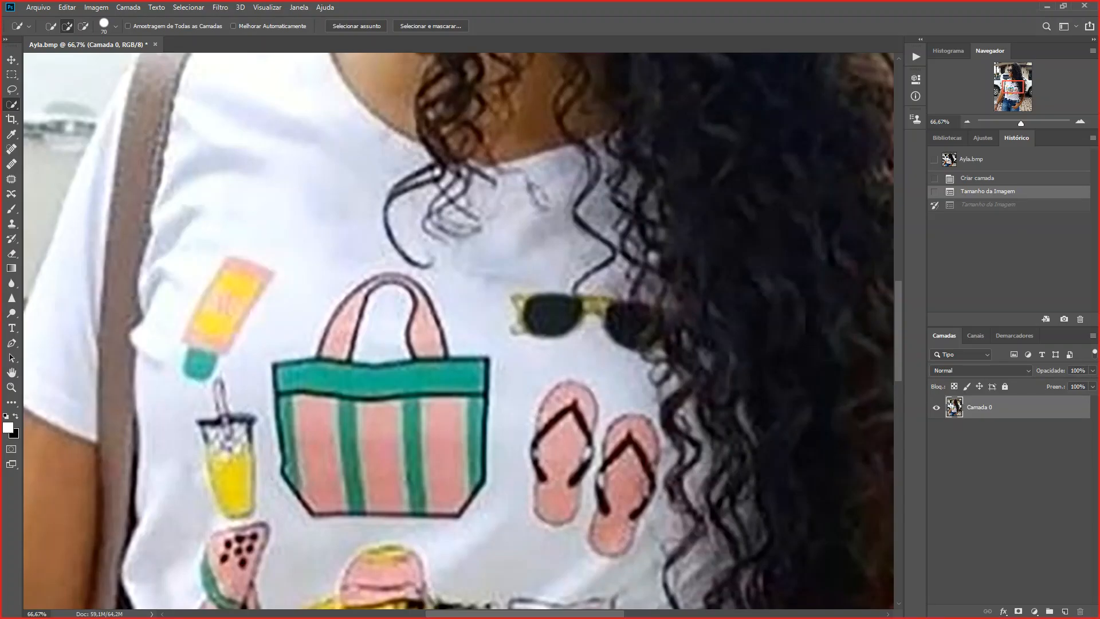
Switch to Photoshop, zoom out to 33.33% and examine the Quick Selection brush settings and the woman's head area
click(967, 122)
click(967, 122)
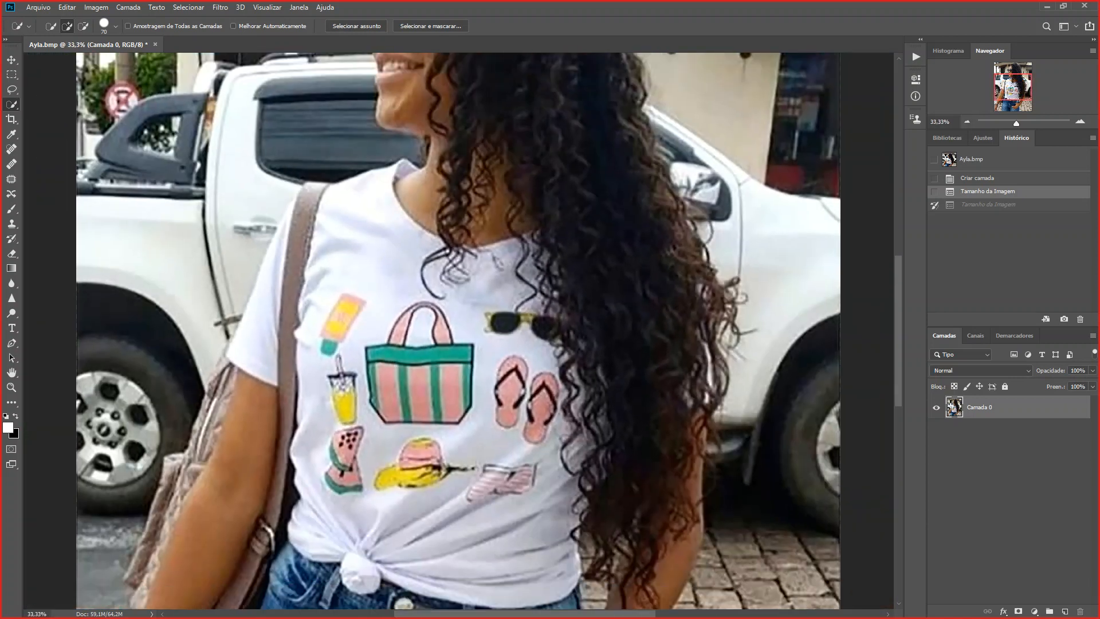
click(115, 26)
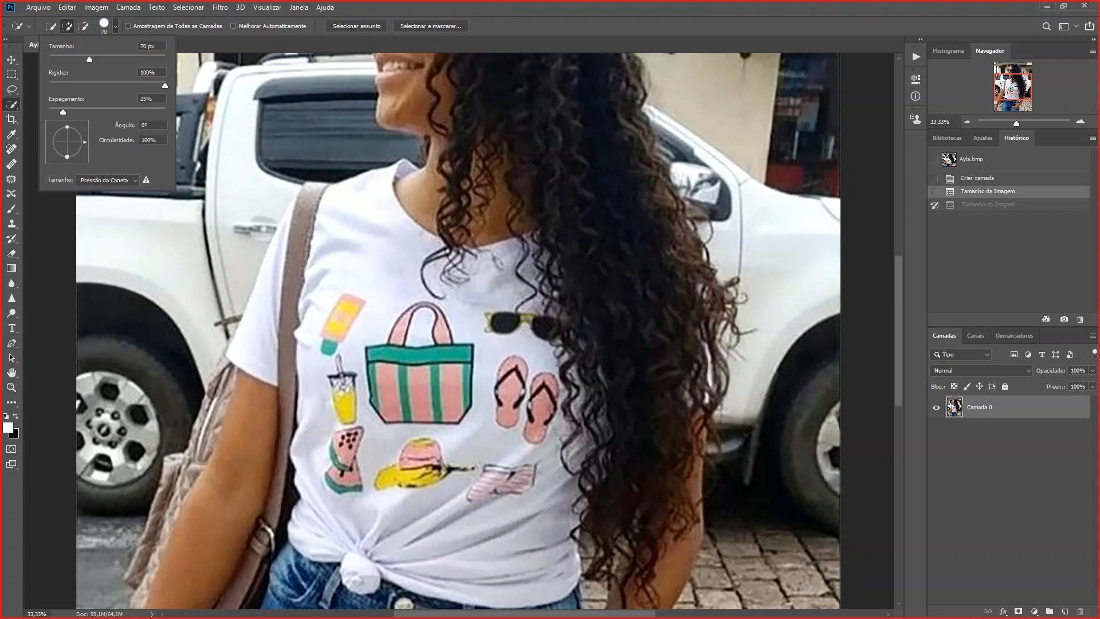
click(487, 275)
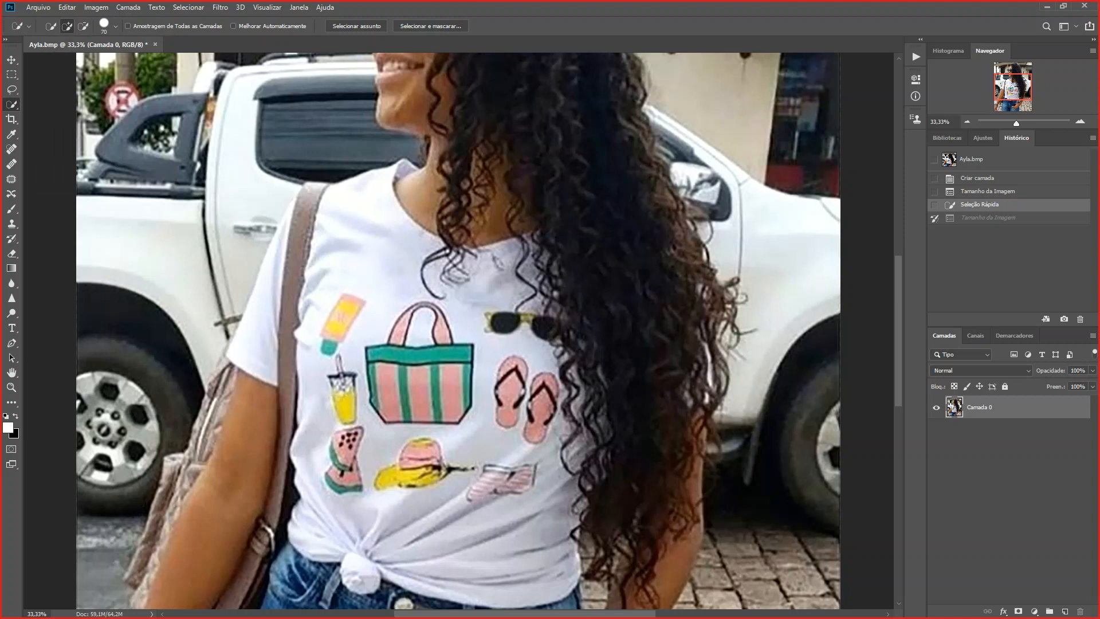
scroll(487, 275, up, 3)
scroll(487, 276, up, 10)
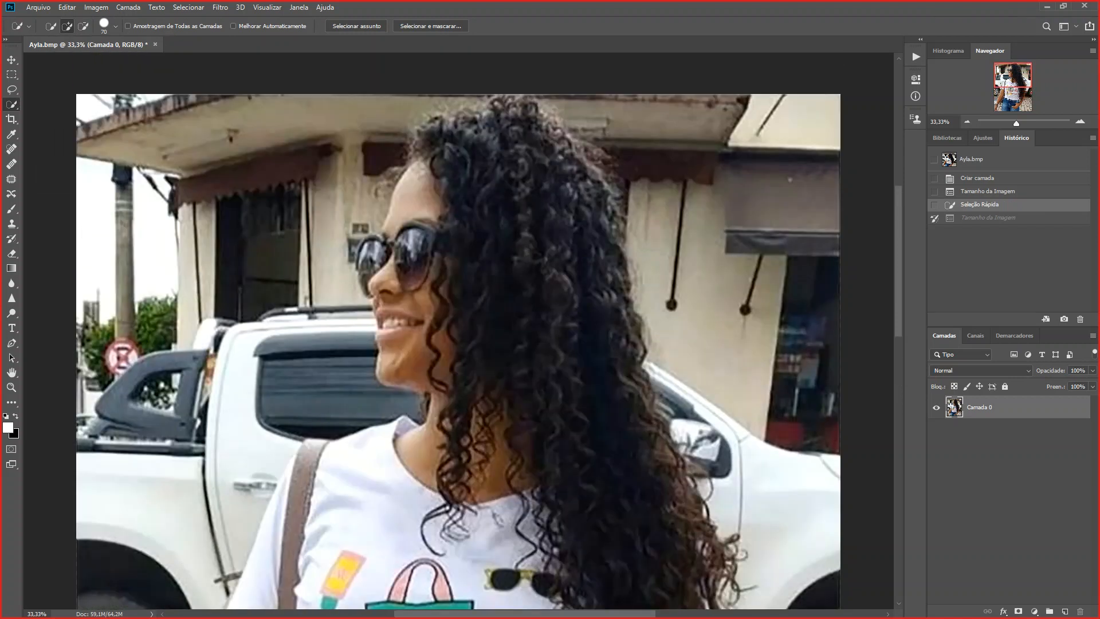
scroll(459, 338, down, 2)
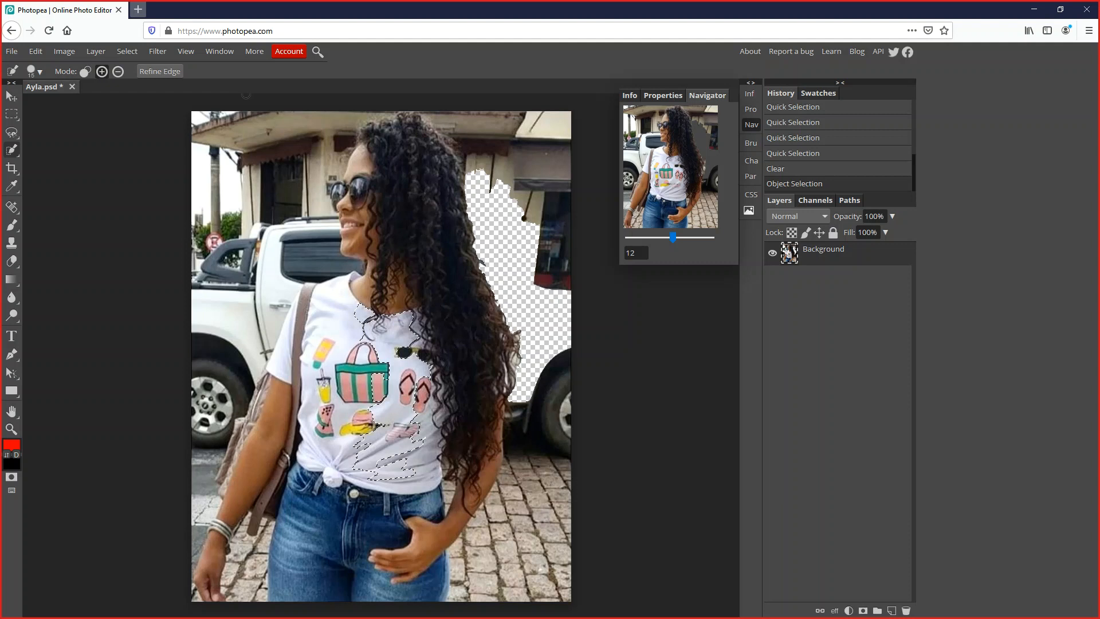
Switch to Firefox and search the web for "pincel aliexpress" in a new browser tab
key(ctrl+t)
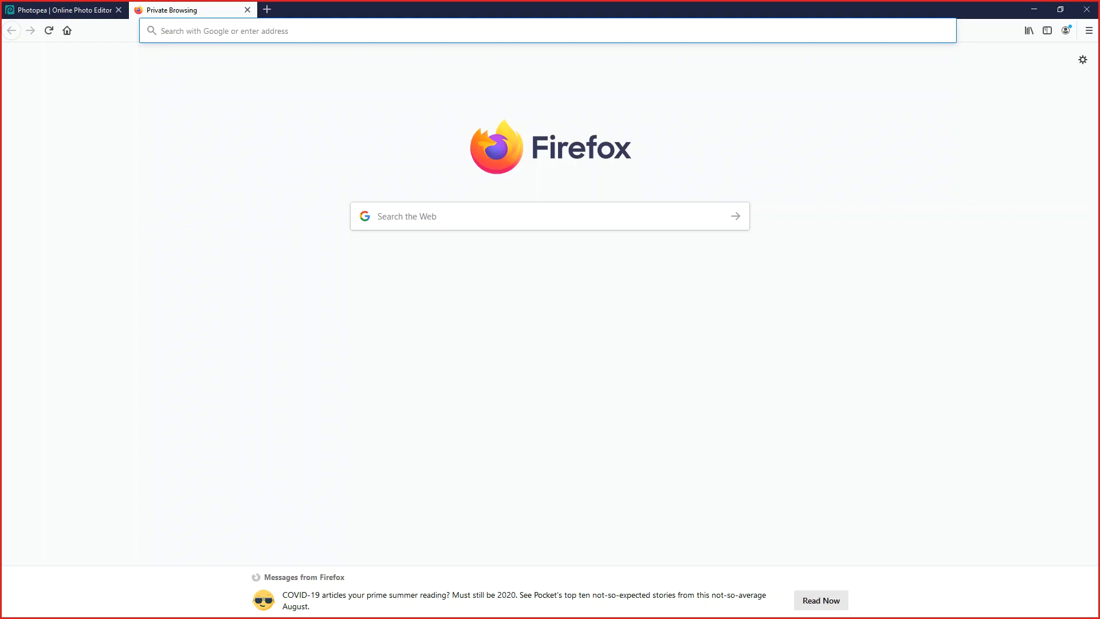
text(pinc)
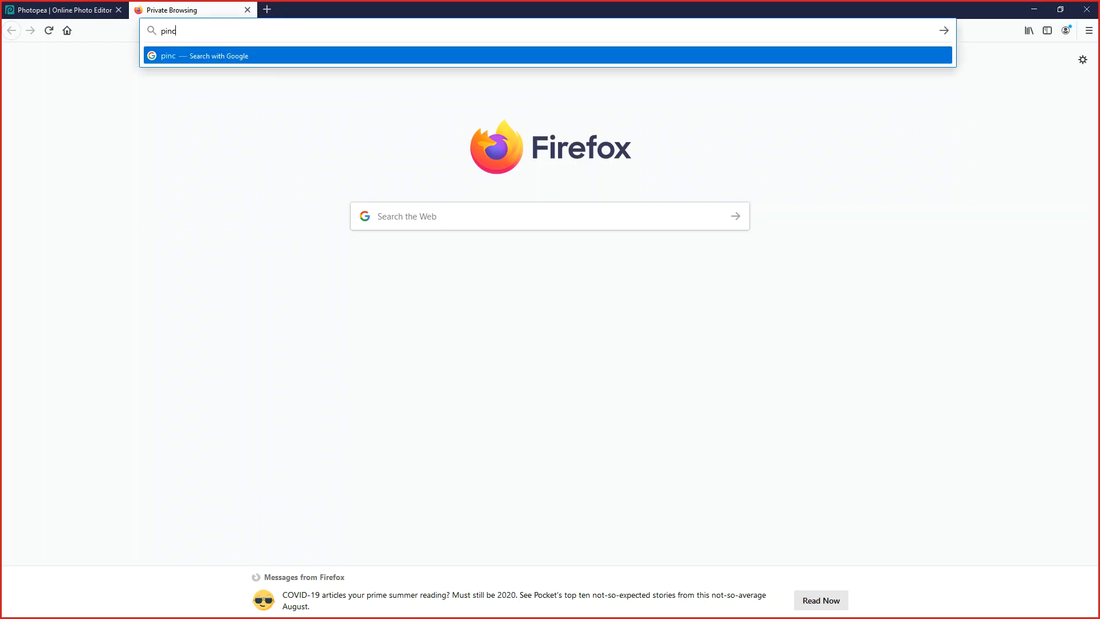
text(el aliexpress)
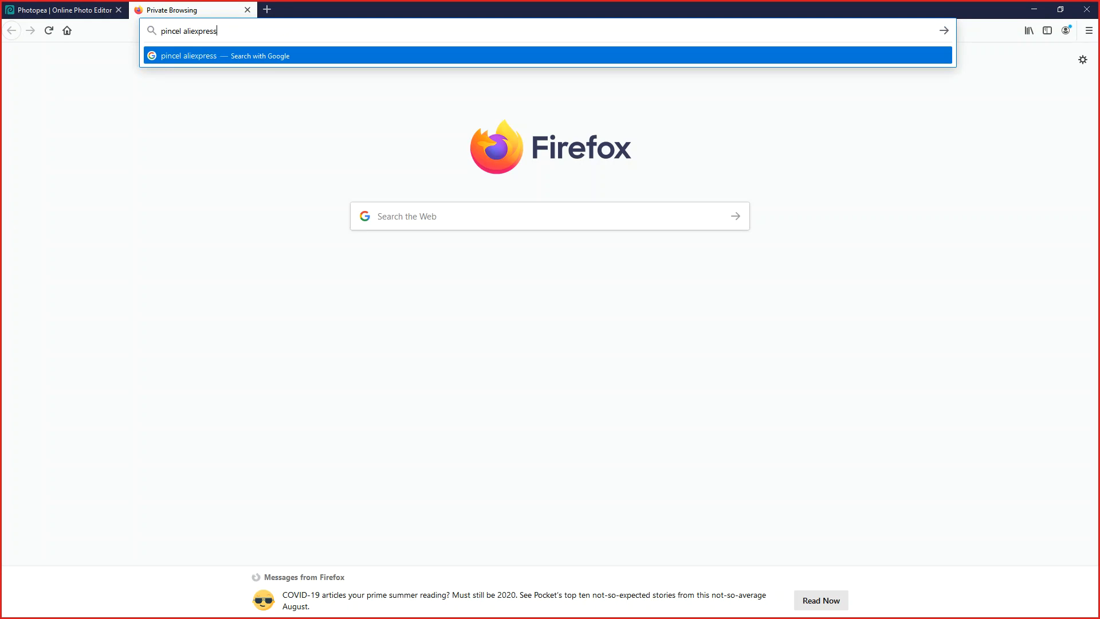
key(Return)
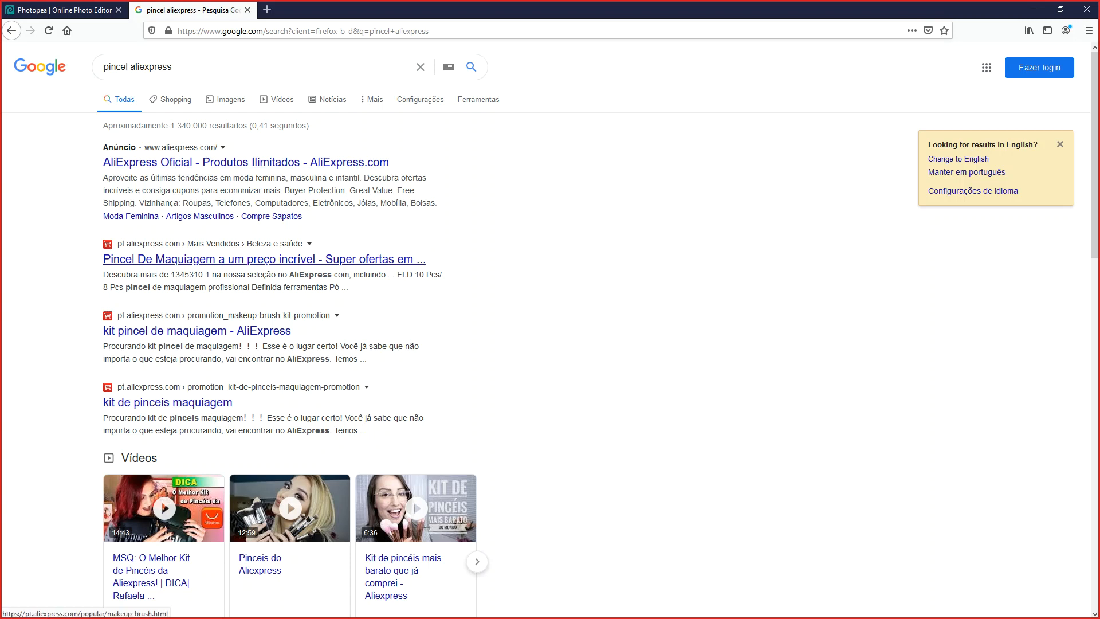
Open the AliExpress makeup brush result in its own tab and search the store for "pincel de maquiagem"
middle_click(263, 259)
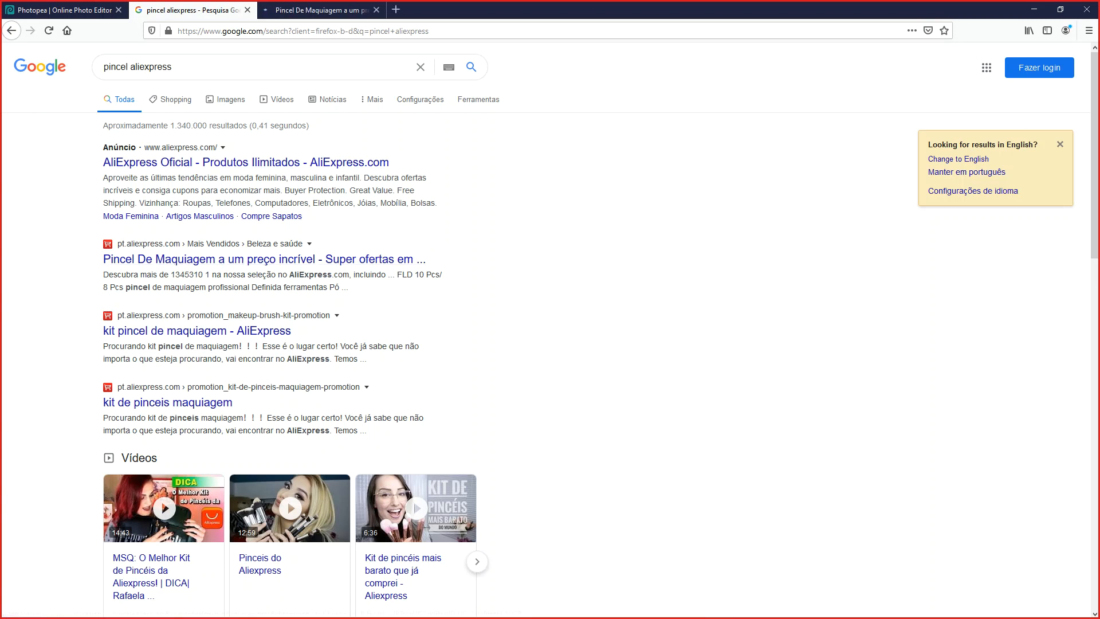
key(ctrl+Tab)
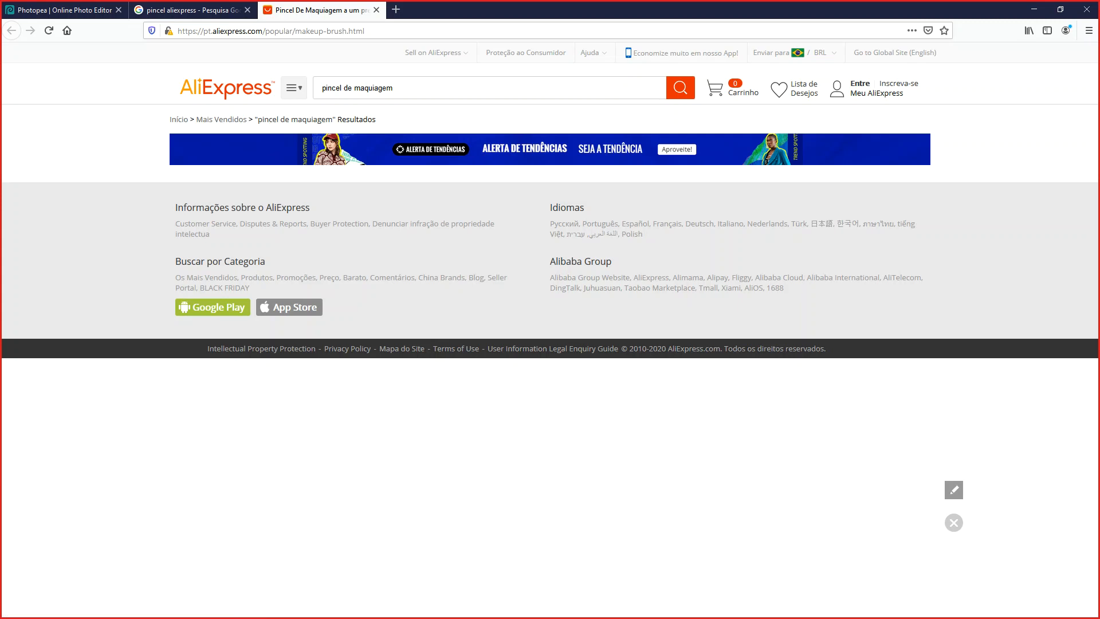
key(Return)
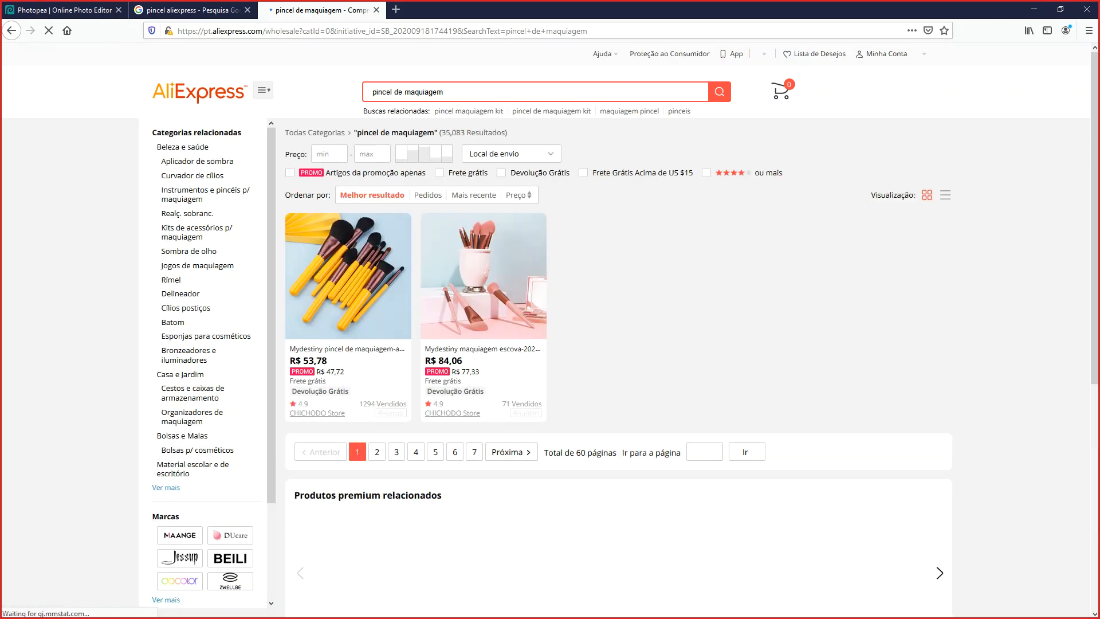
Open the La Milee champagne makeup brush set from the related premium products, dismissing the coupon pop-ups
scroll(397, 327, down, 5)
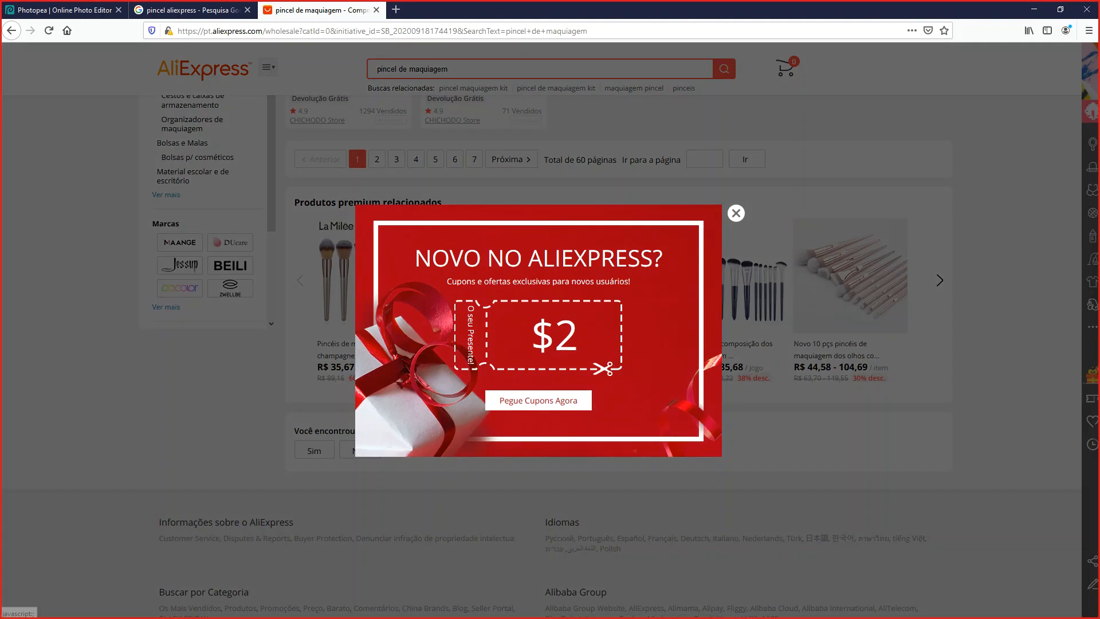
click(736, 213)
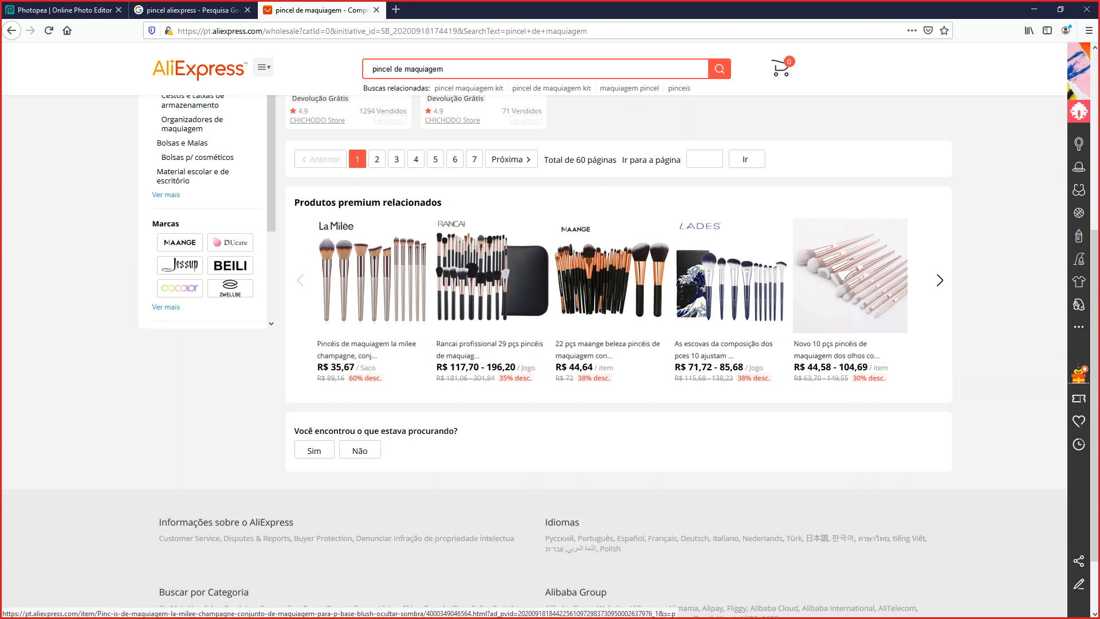
click(374, 277)
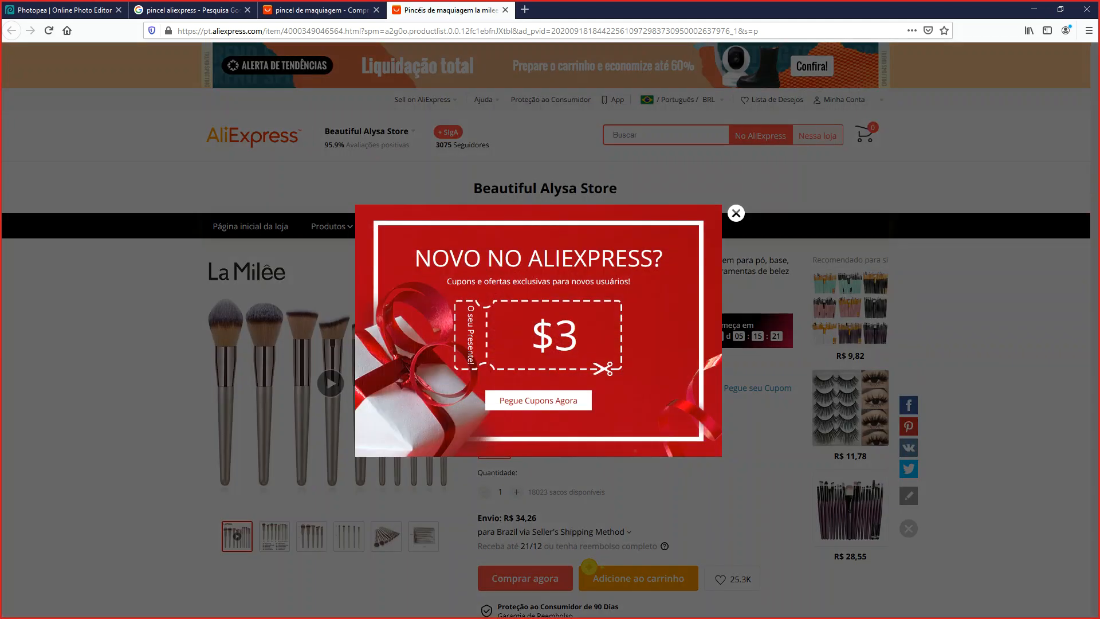
click(589, 567)
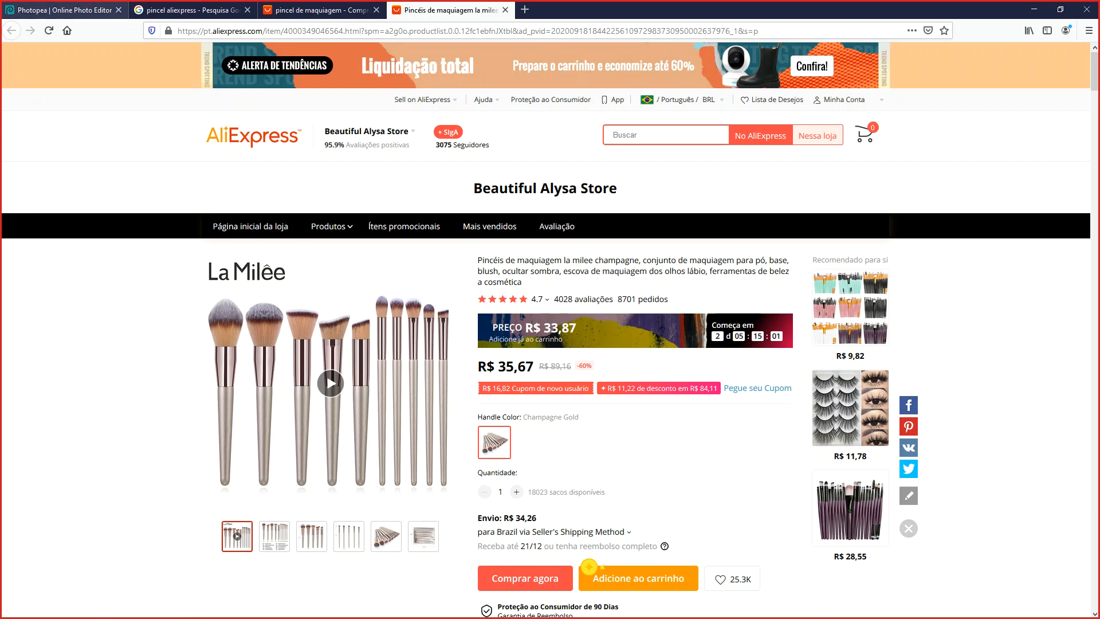
Return to Photopea to open the Quick Selection brush options, and switch to Photoshop to enlarge the Quick Selection brush
click(63, 9)
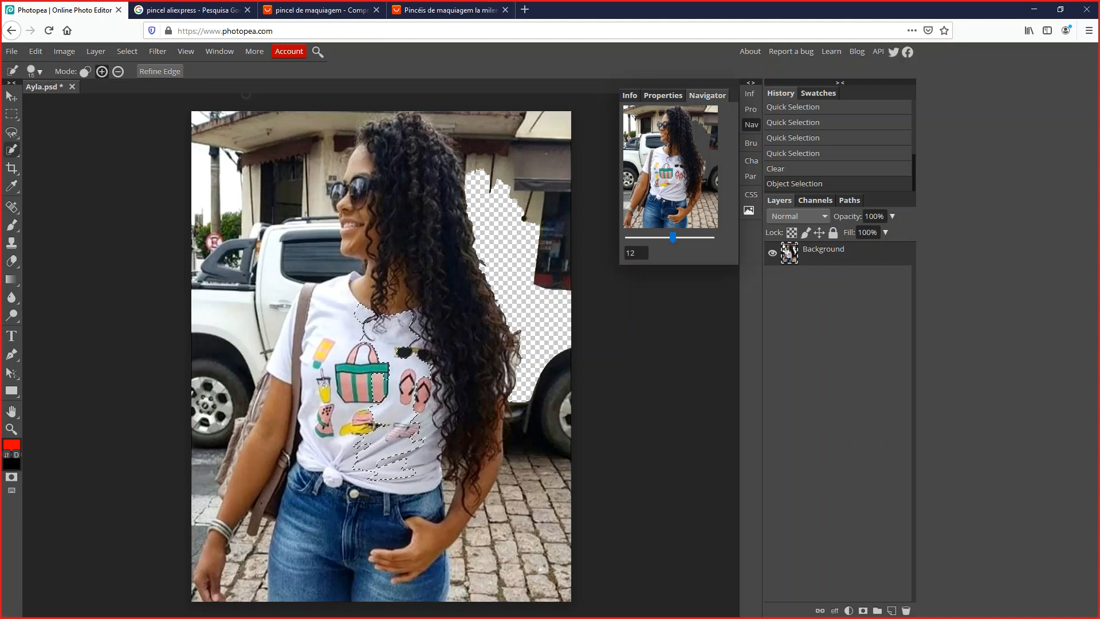
click(34, 71)
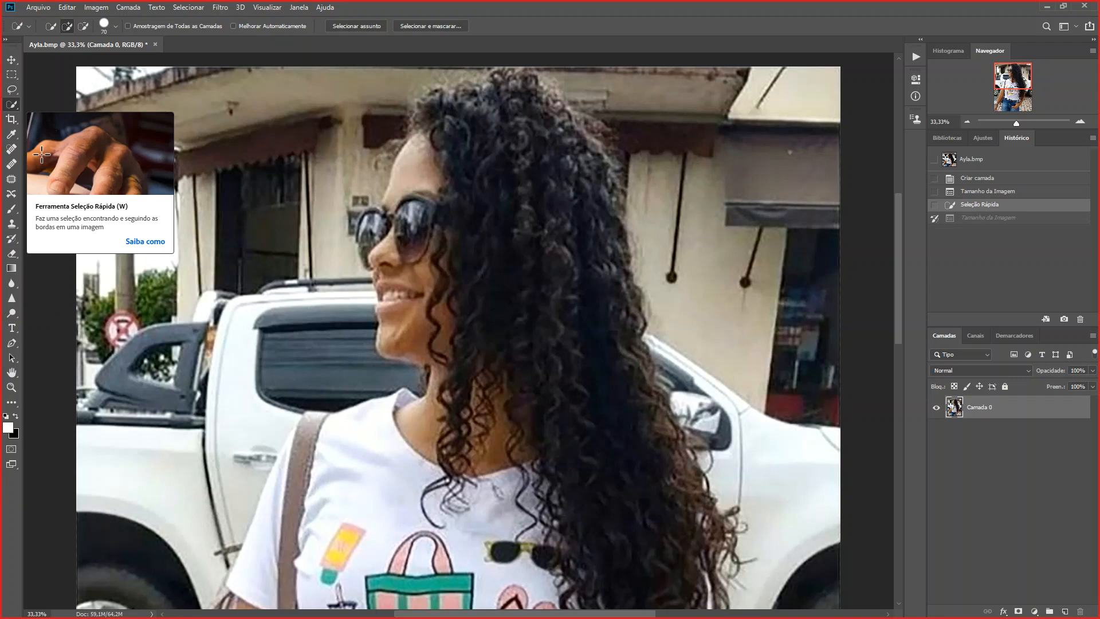
click(116, 26)
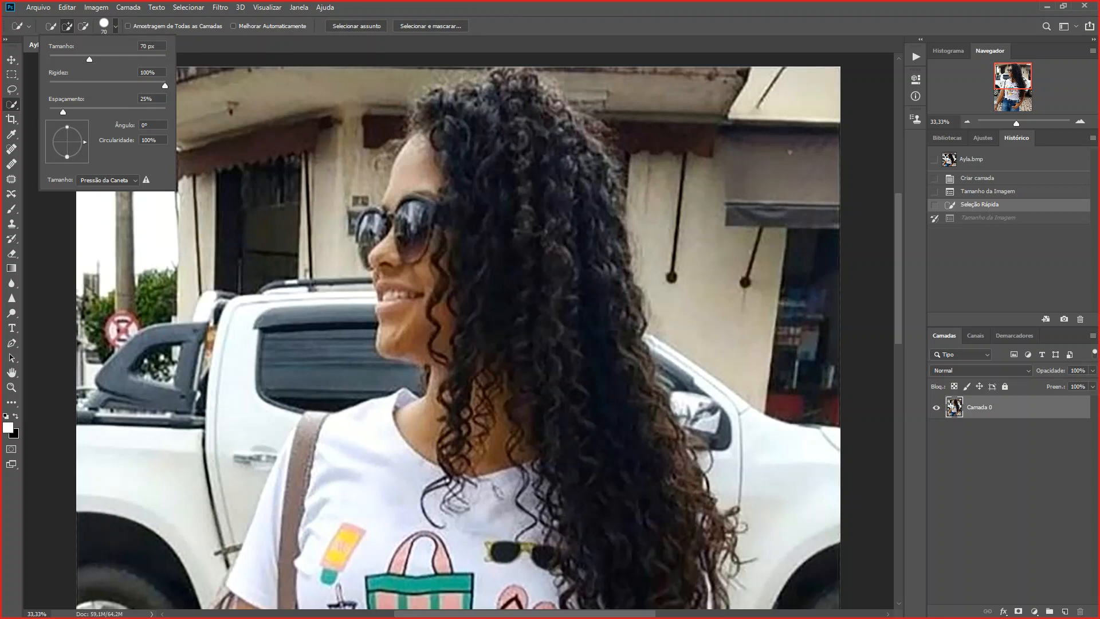
drag(89, 59, 152, 59)
Erase one spot beside the utility pole and one on the truck's window with the 190 px Eraser
click(12, 253)
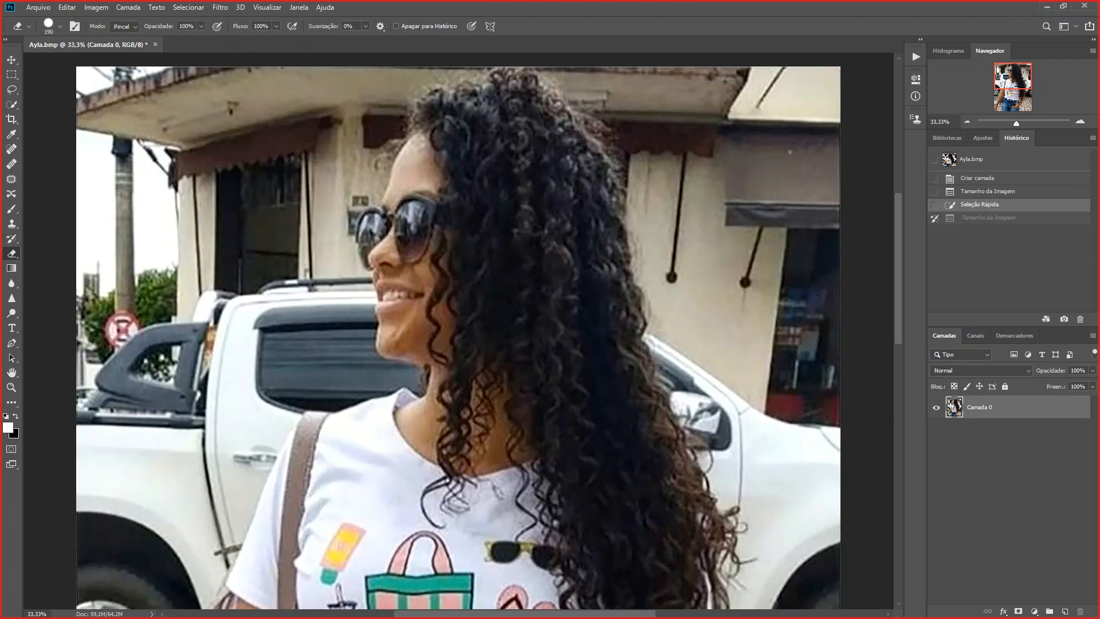
click(168, 189)
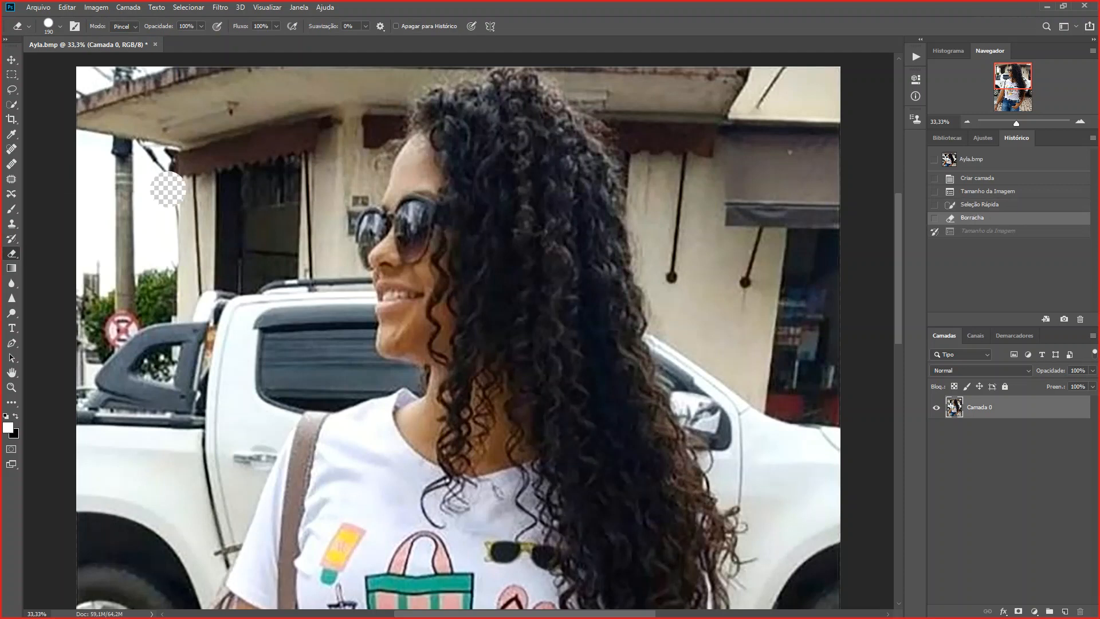
click(275, 372)
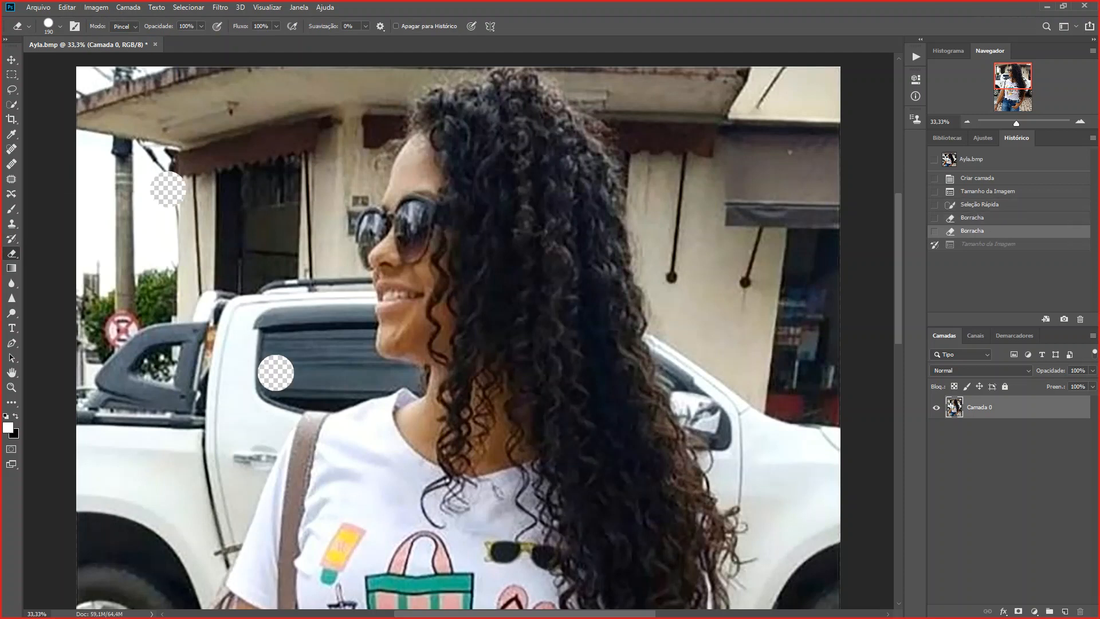
Set the Eraser size to 970 px and erase two overlapping circles over the building and truck beside the woman's face
click(59, 27)
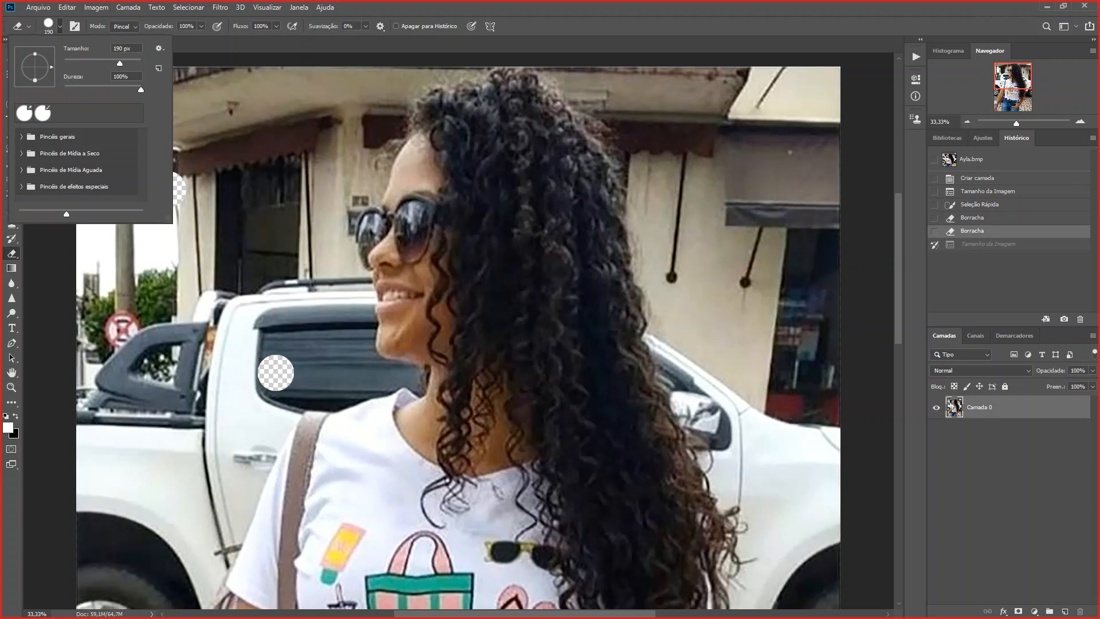
drag(120, 63, 134, 63)
key(Return)
click(242, 262)
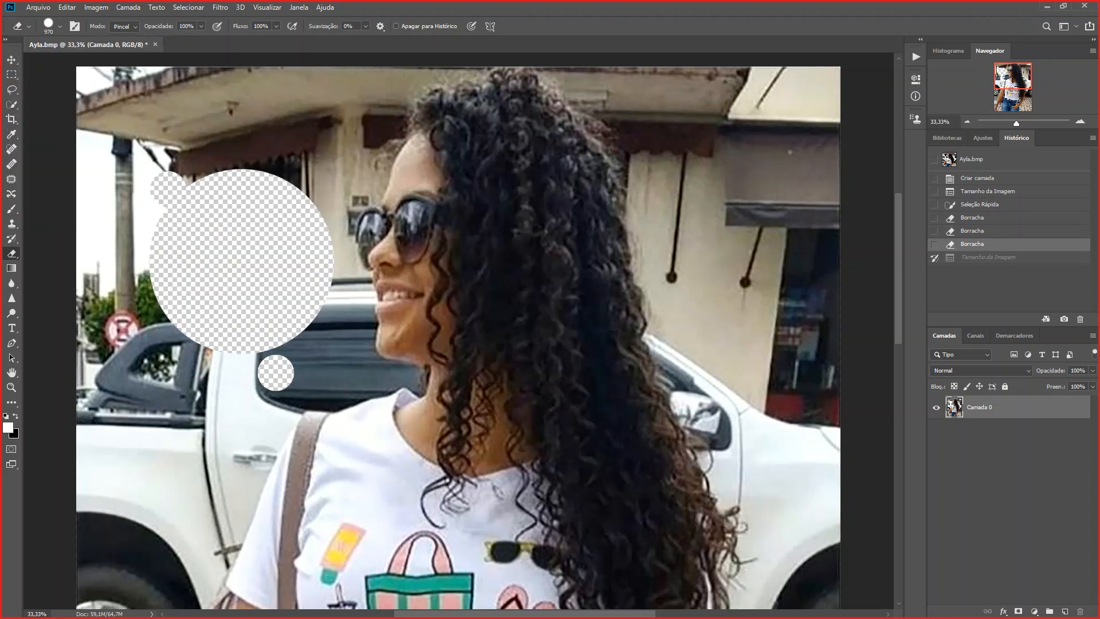
click(216, 353)
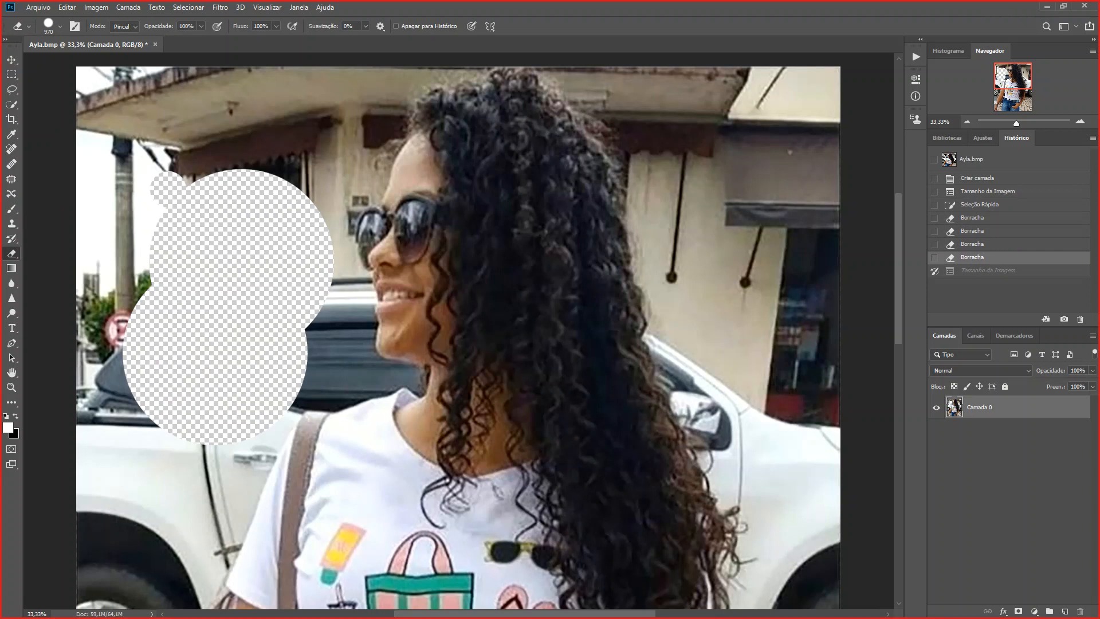
Set the Eraser size to 10 px and erase two small dots on the truck's window
click(59, 26)
drag(134, 64, 68, 64)
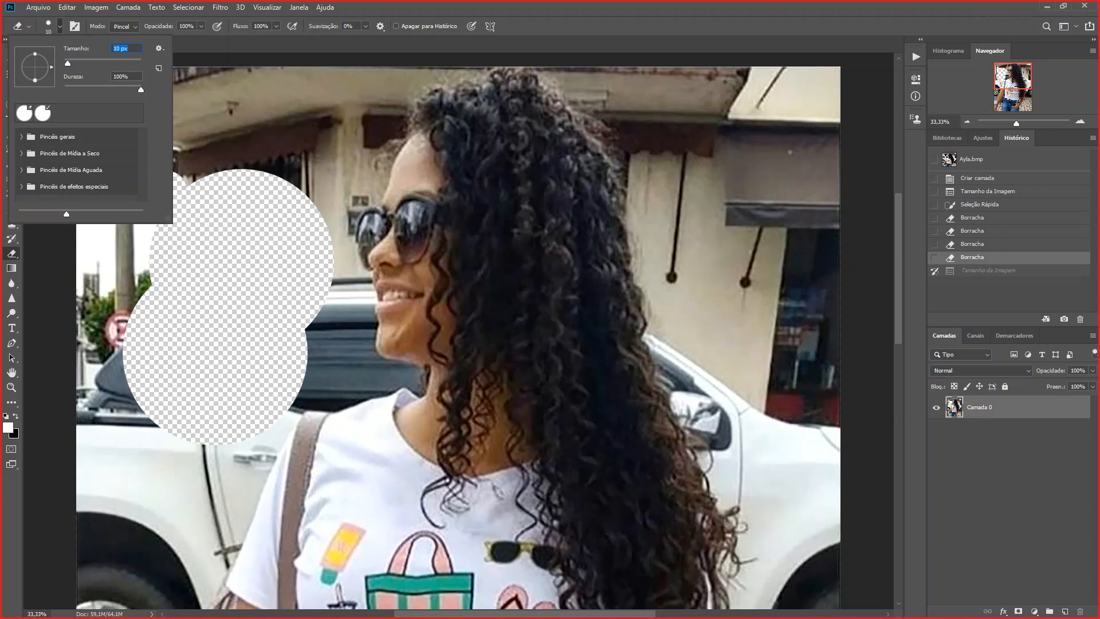
click(328, 329)
click(327, 362)
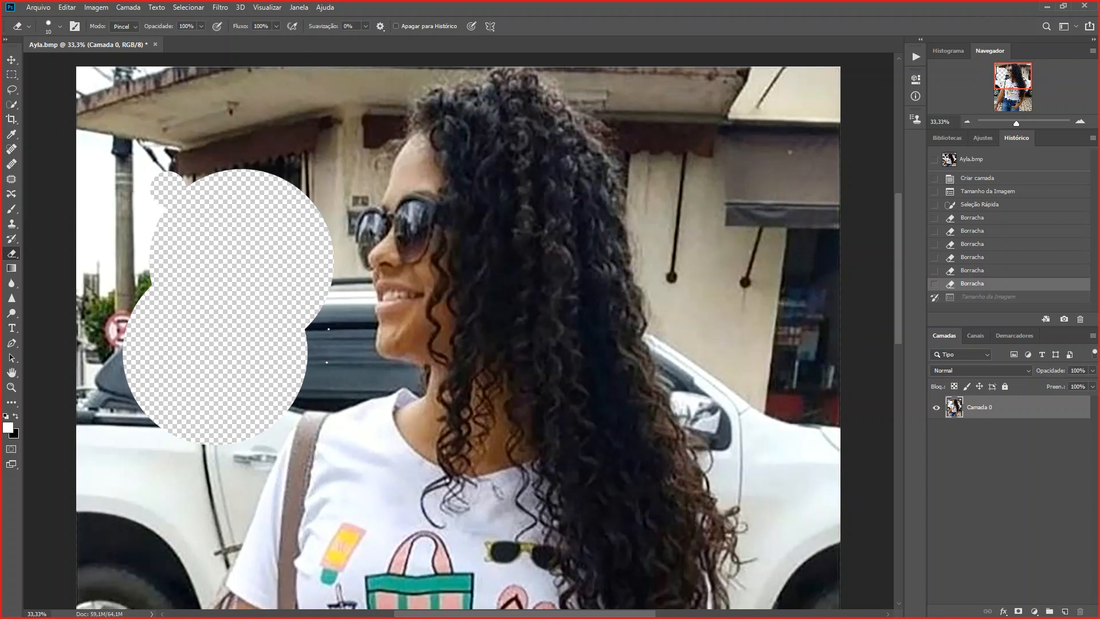
Set the Eraser size to 80 px and erase one spot on the building's awning
click(59, 26)
mouse_move(68, 63)
mouse_down()
mouse_move(103, 63)
mouse_move(76, 63)
mouse_up()
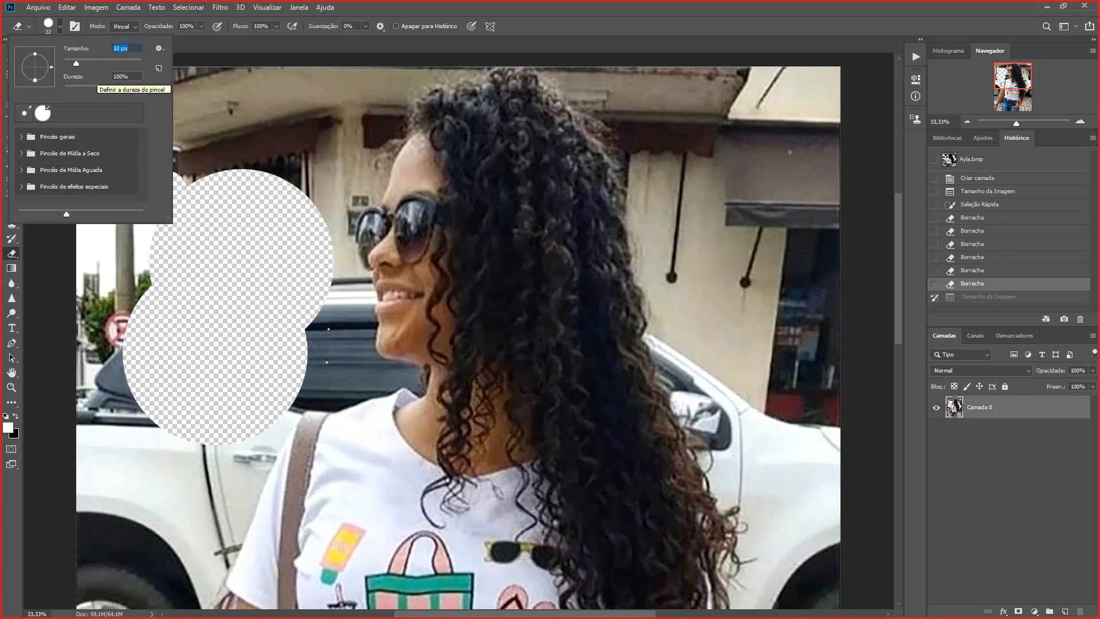
drag(76, 63, 86, 63)
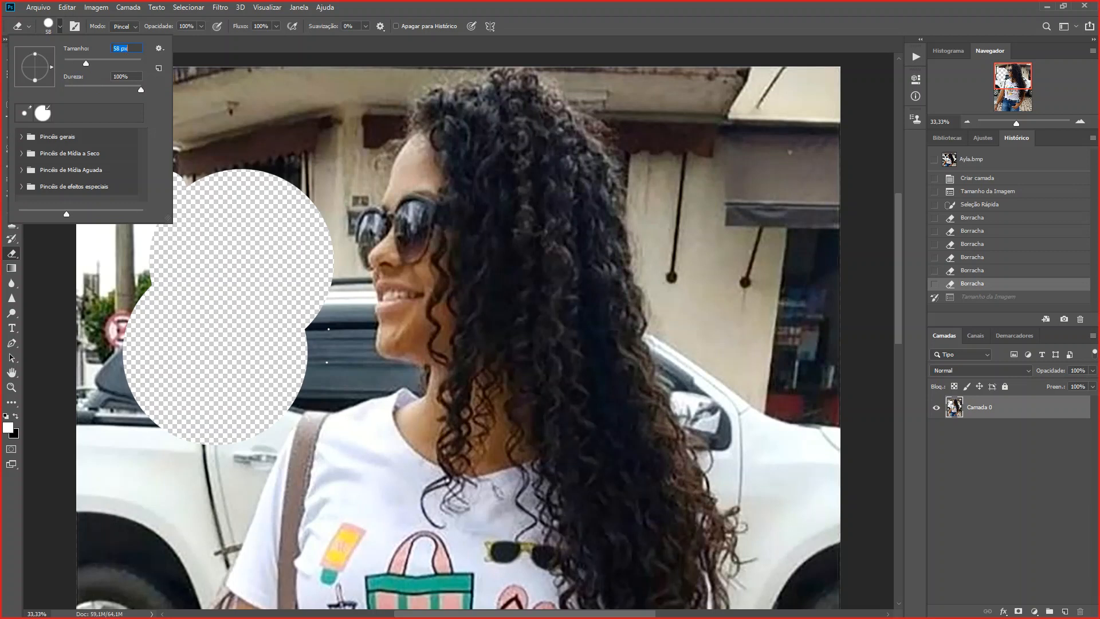
drag(86, 63, 95, 63)
click(276, 137)
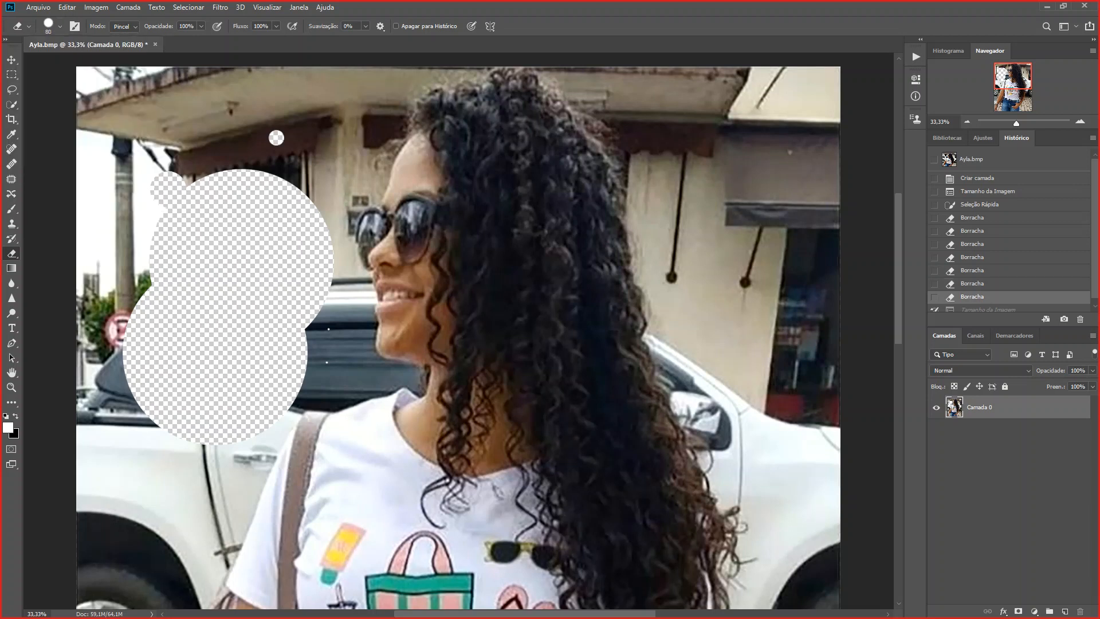
Revert all the eraser strokes and select the doorway, truck and utility pole beside the woman with the 492 px Quick Selection brush
click(980, 205)
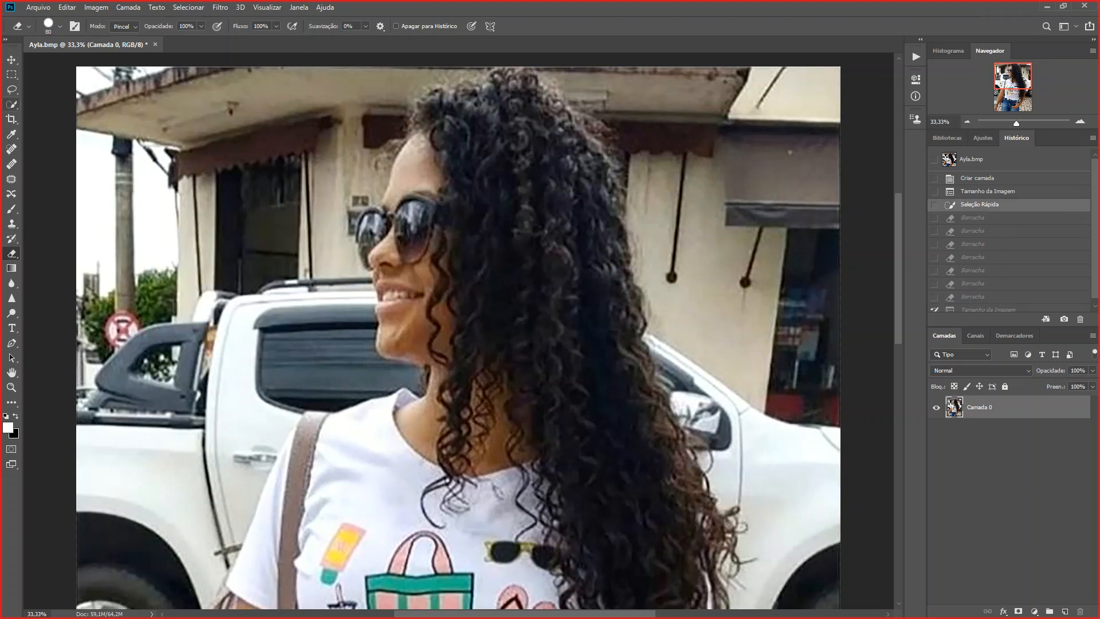
click(11, 104)
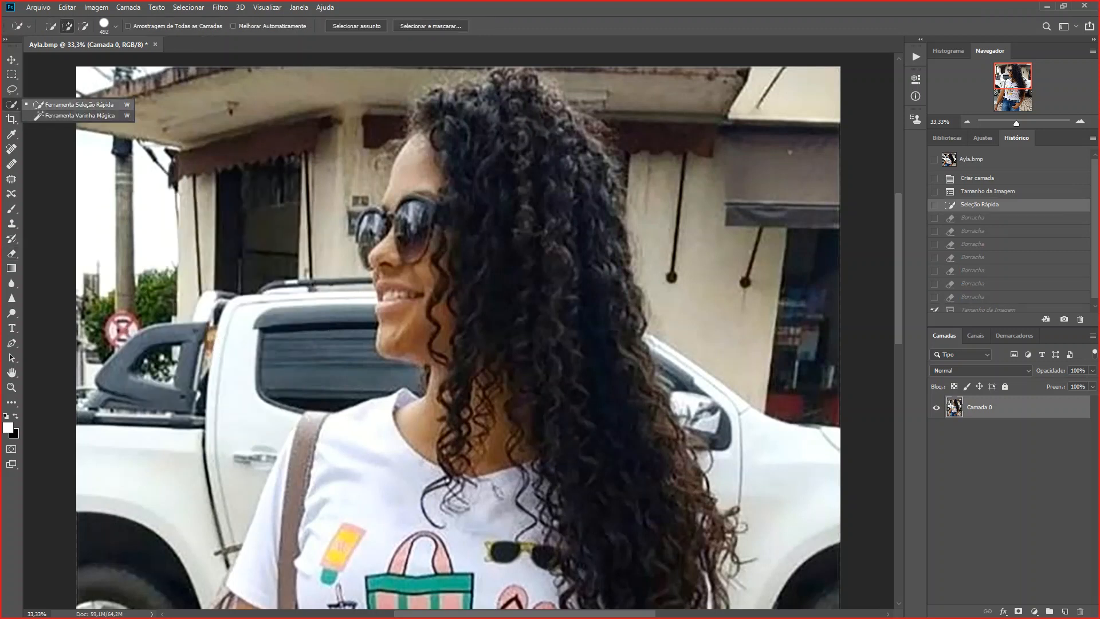
click(243, 229)
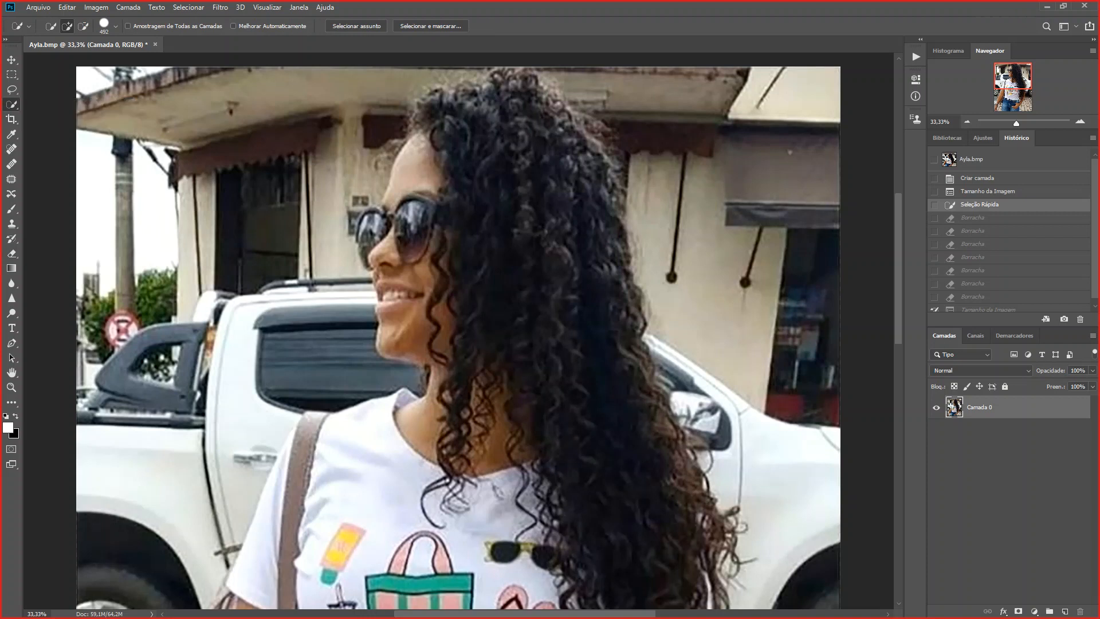
click(244, 229)
drag(252, 241, 287, 344)
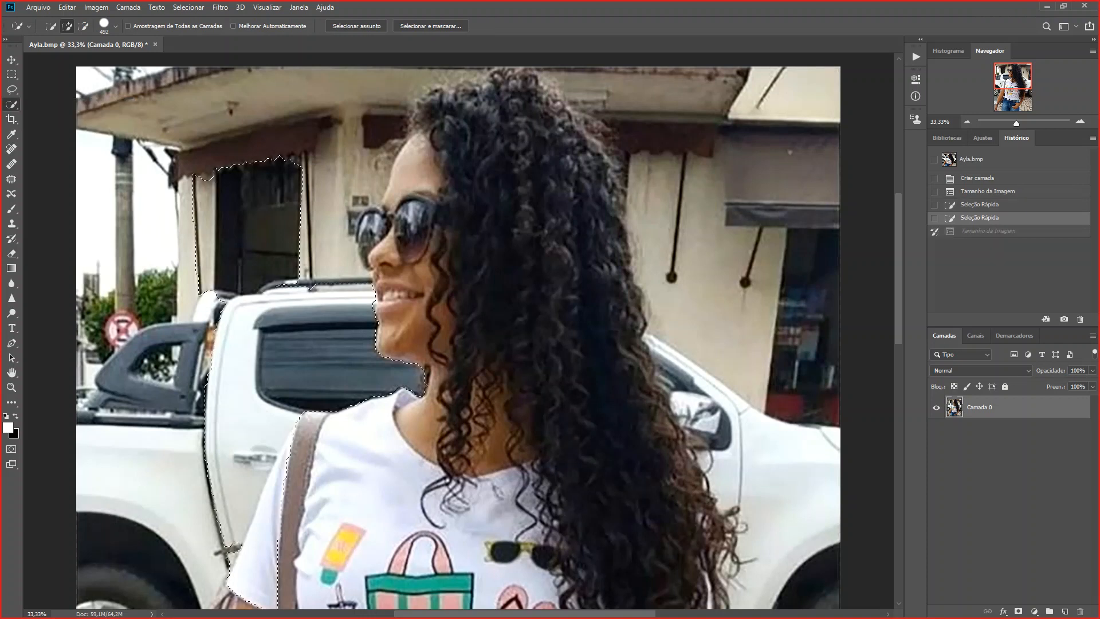
click(228, 430)
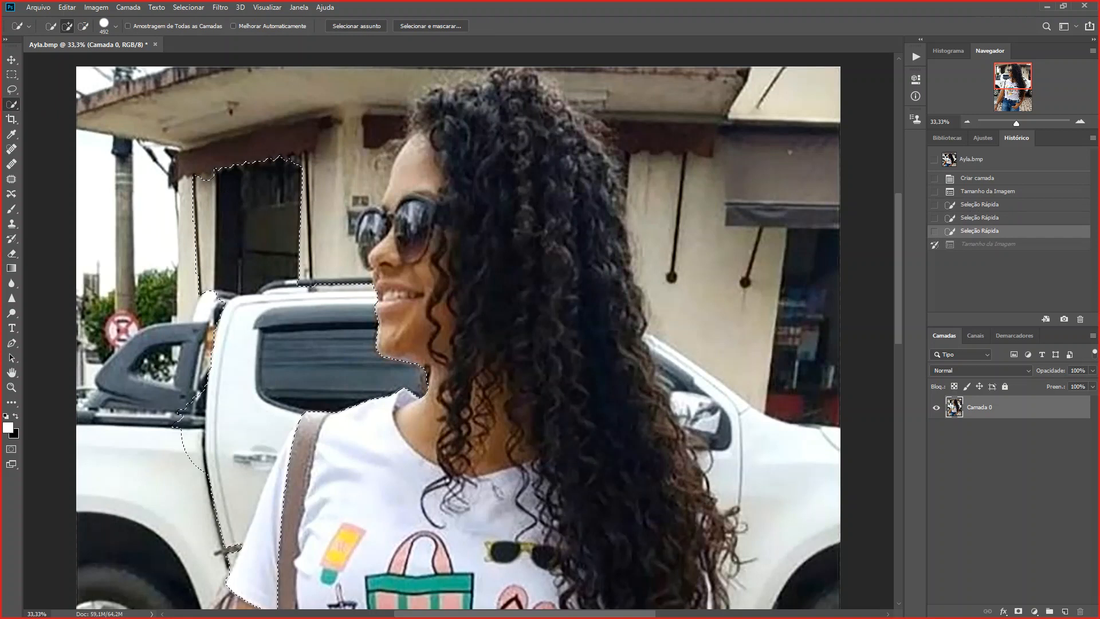
click(140, 462)
click(153, 342)
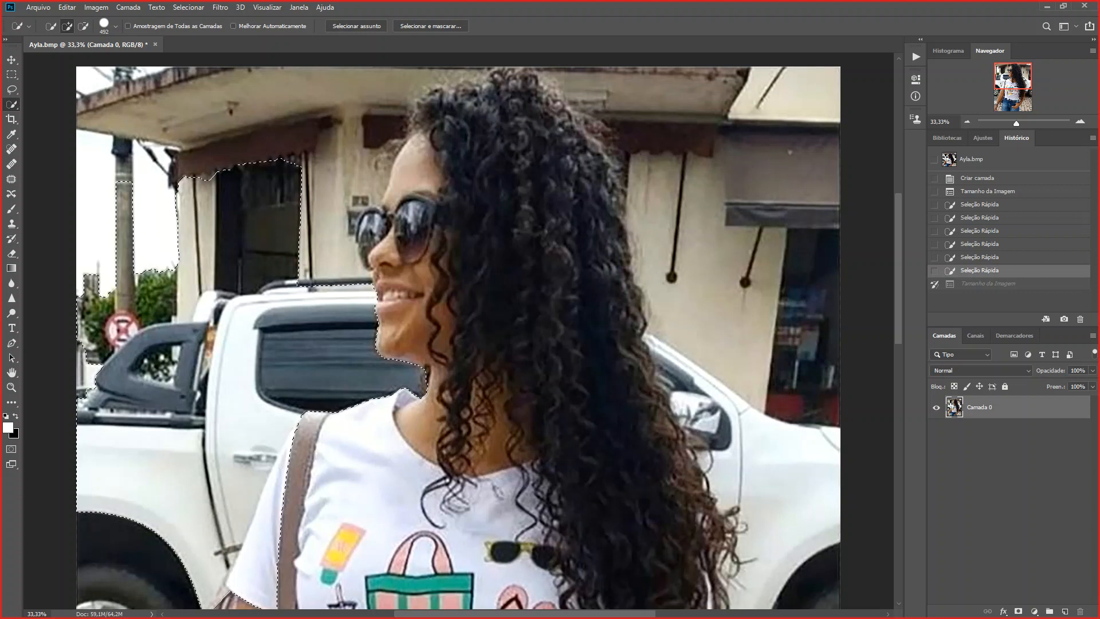
Revert the photo to its image-resize history state, discarding all the quick selections
click(988, 191)
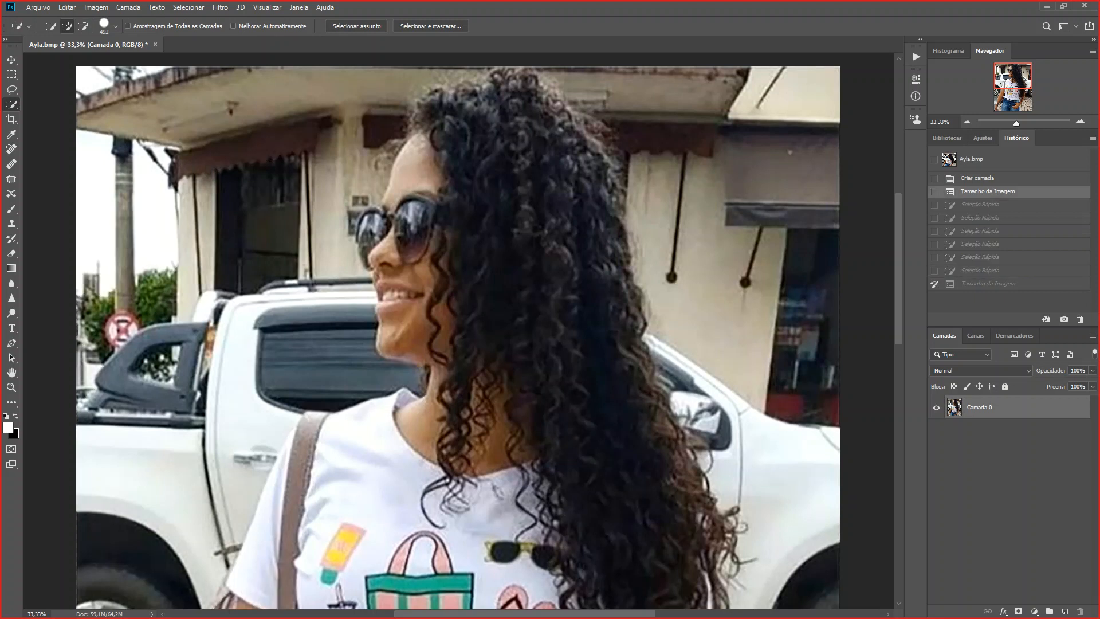
click(968, 122)
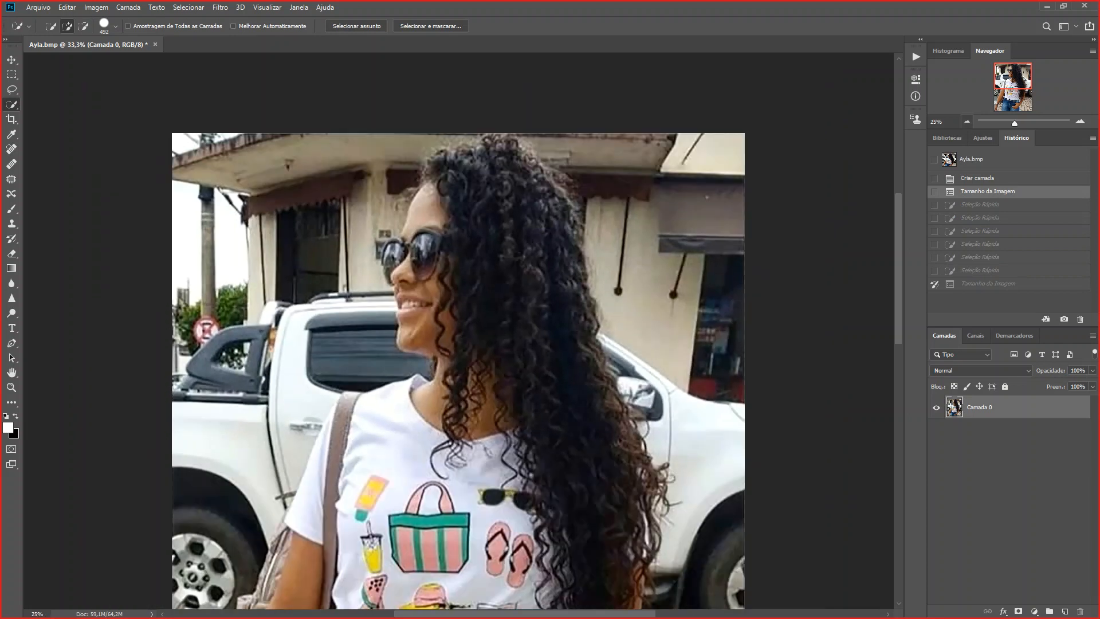
click(968, 121)
click(967, 121)
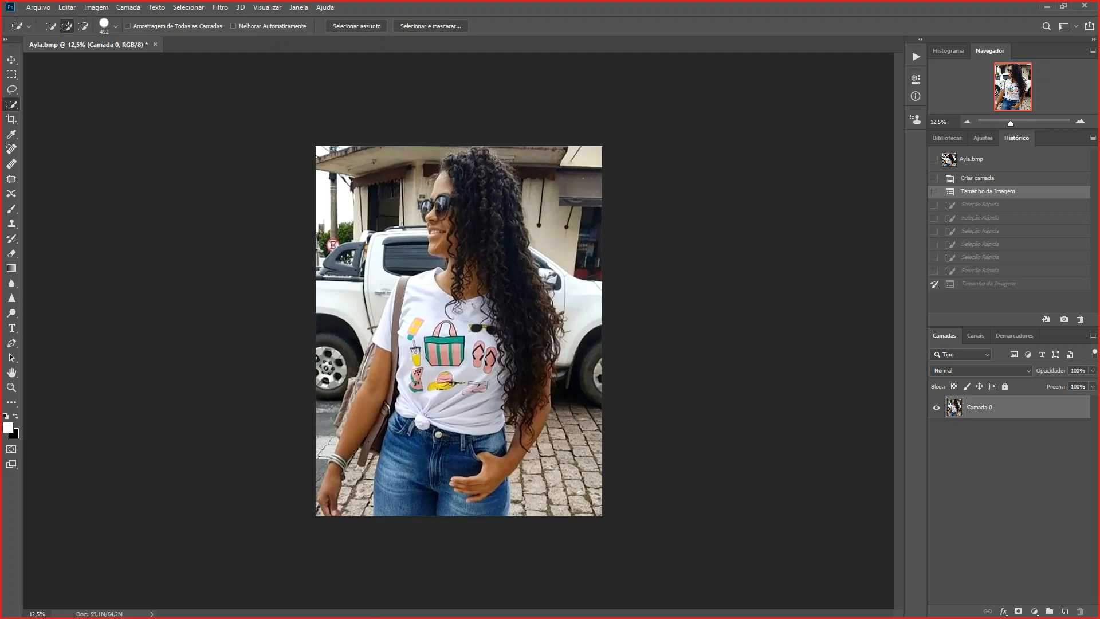
Select a patch of the foliage beside the utility pole with the Magic Wand
right_click(11, 104)
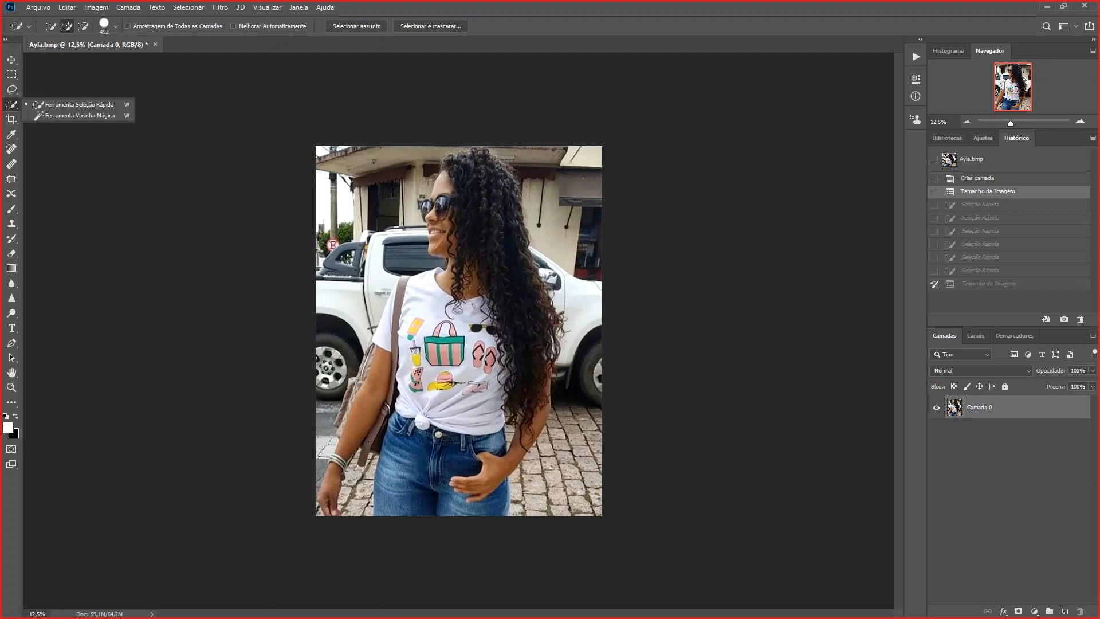
click(80, 115)
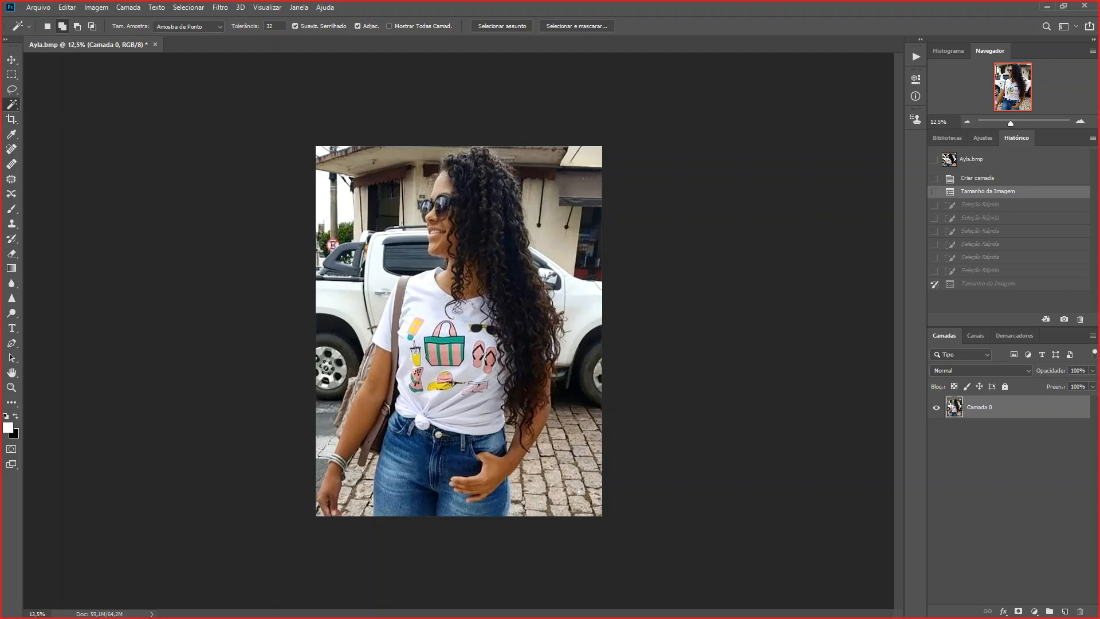
click(338, 234)
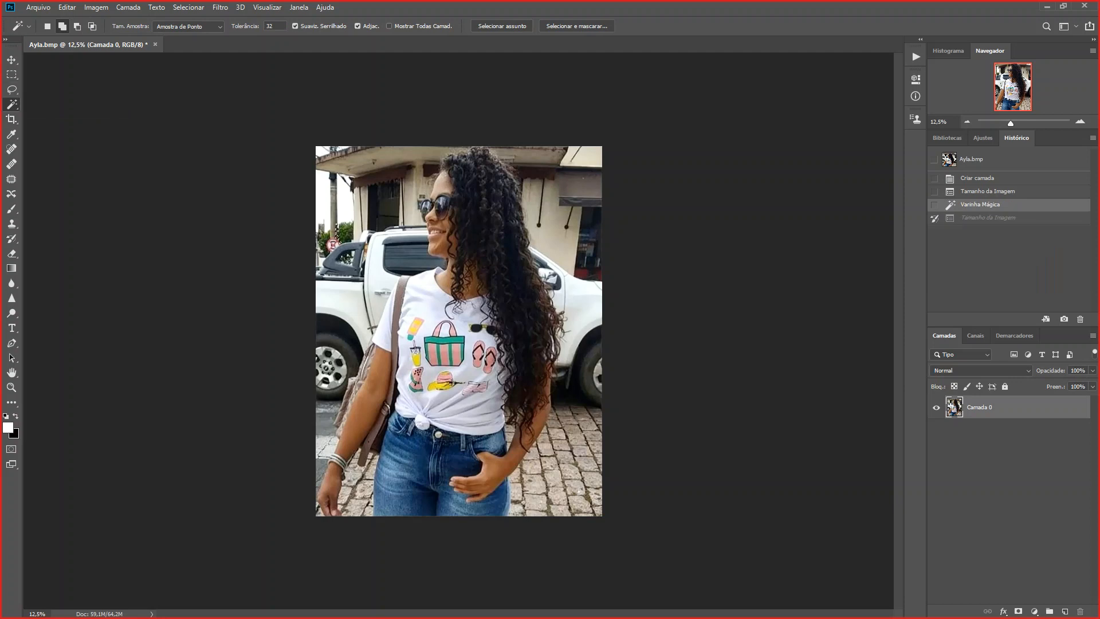
Add the doorway wall and white truck in front of the woman with Quick Selection, and delete the selected background
right_click(11, 105)
click(80, 105)
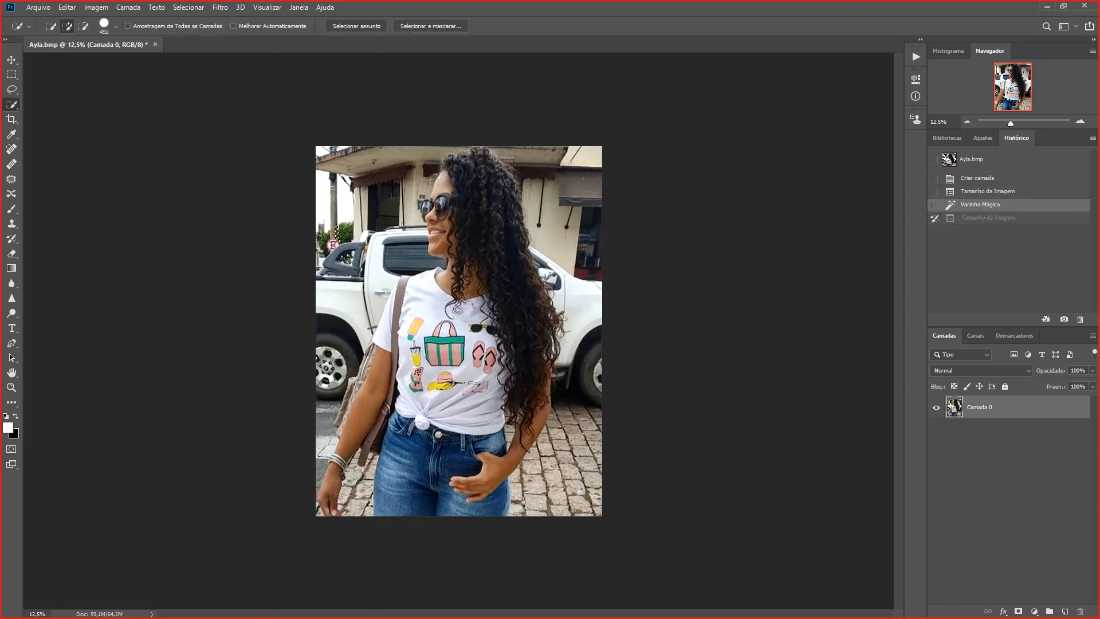
drag(360, 230, 364, 289)
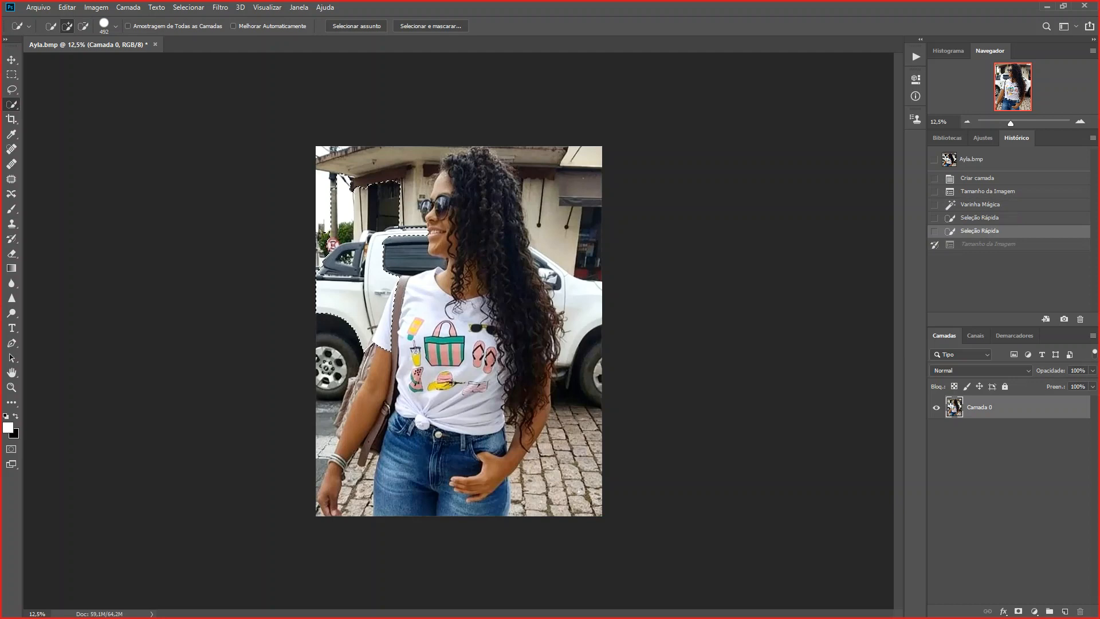
key(Delete)
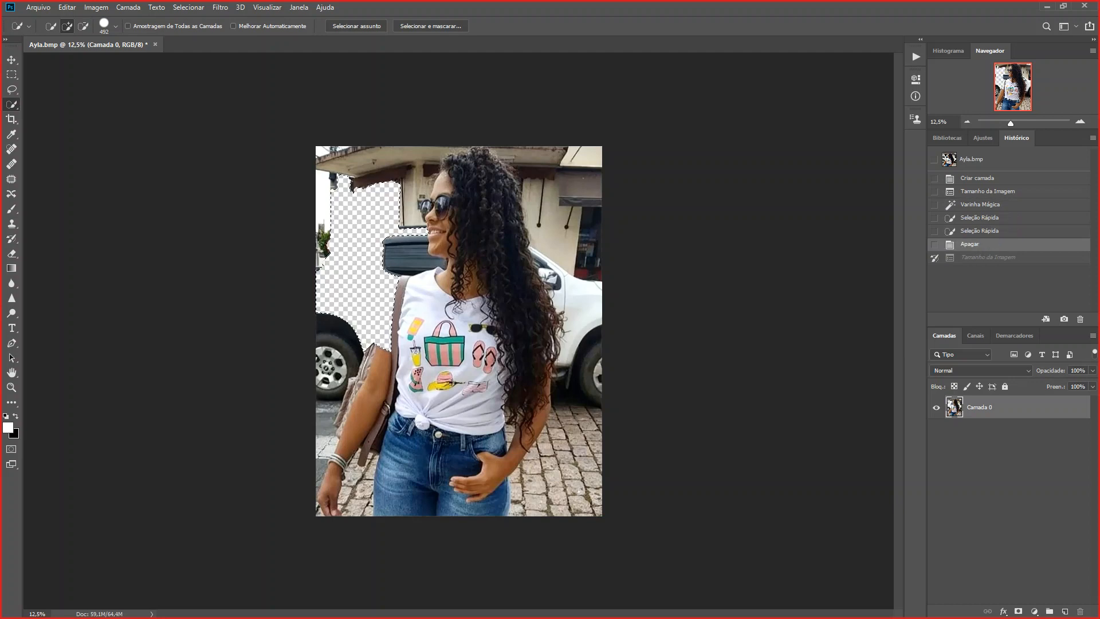
Undo the background deletion, both quick selections and the Magic Wand selection
key(ctrl+alt+z)
key(ctrl+alt+z)
key(ctrl+alt+z)
key(ctrl+alt+z)
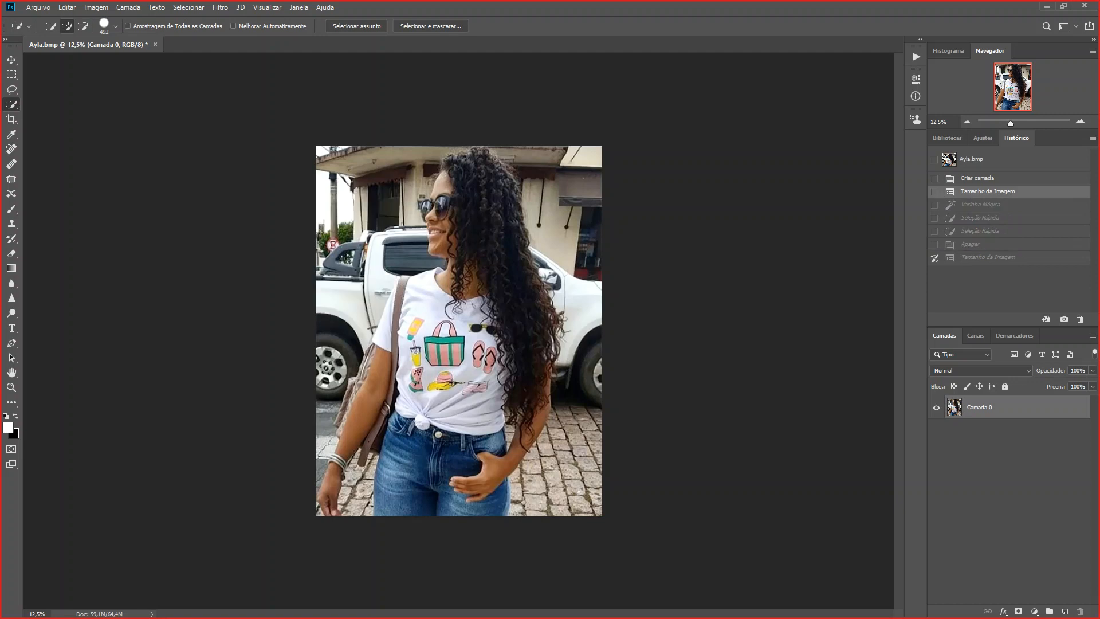
Select a rectangle from the photo's upper-left corner to just short of the woman's face with the Rectangular Marquee and delete its contents
click(11, 75)
click(11, 75)
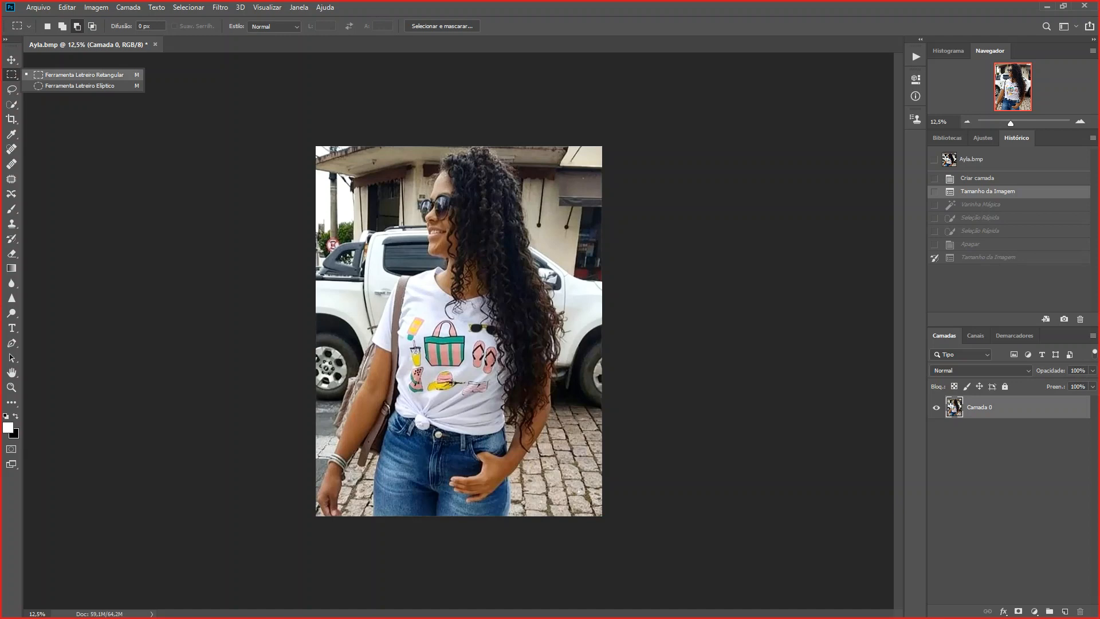
click(83, 75)
drag(316, 146, 407, 264)
key(Delete)
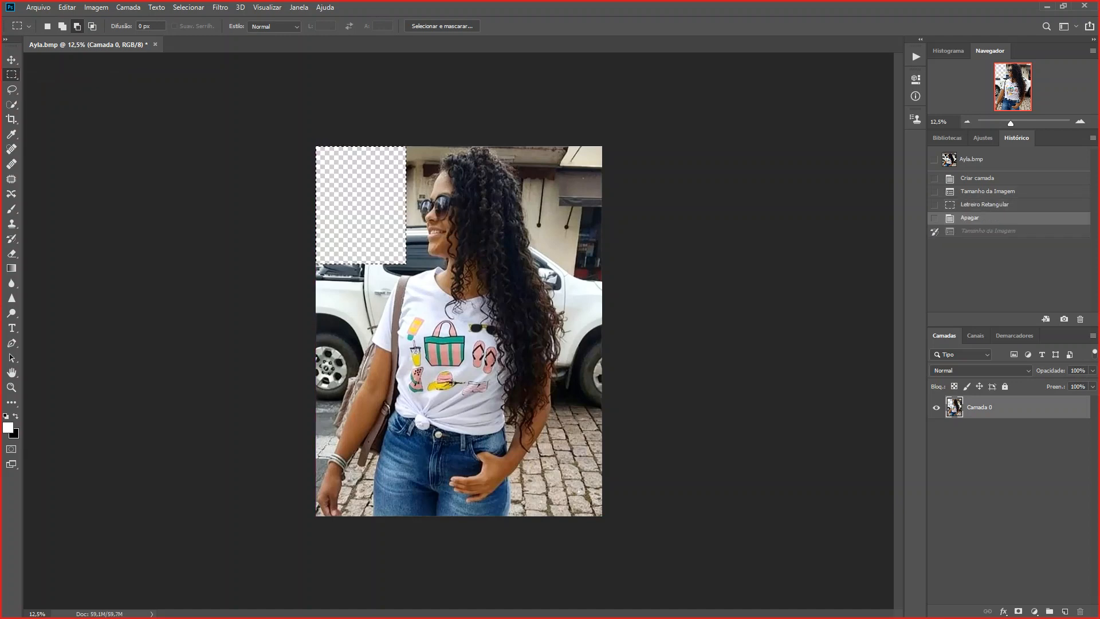
Select the building and truck behind the woman's hair on the photo's right side with Quick Selection
right_click(11, 105)
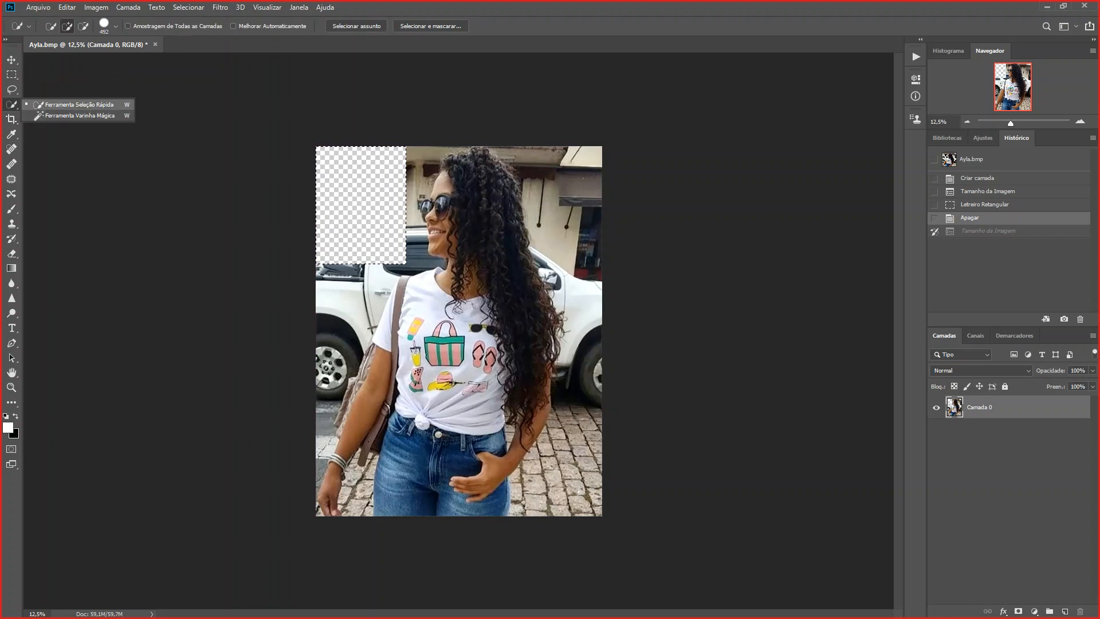
click(79, 105)
drag(561, 242, 542, 196)
drag(542, 197, 578, 281)
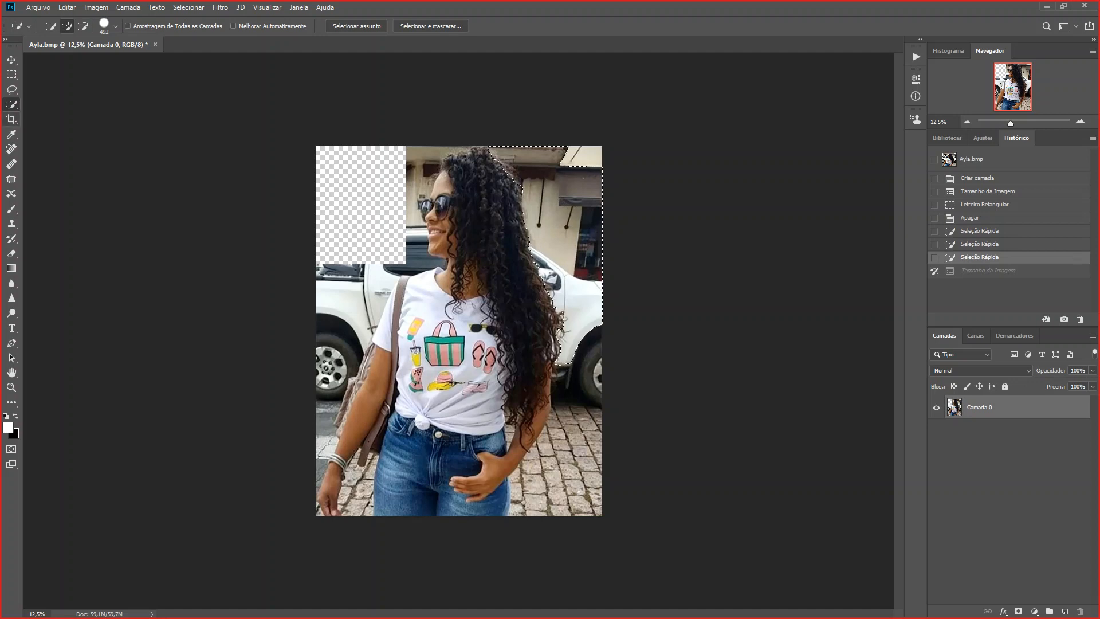
Subtract the edge of the hair near the top of her head from the selection with the Lasso, and delete the selected background
right_click(11, 105)
click(12, 89)
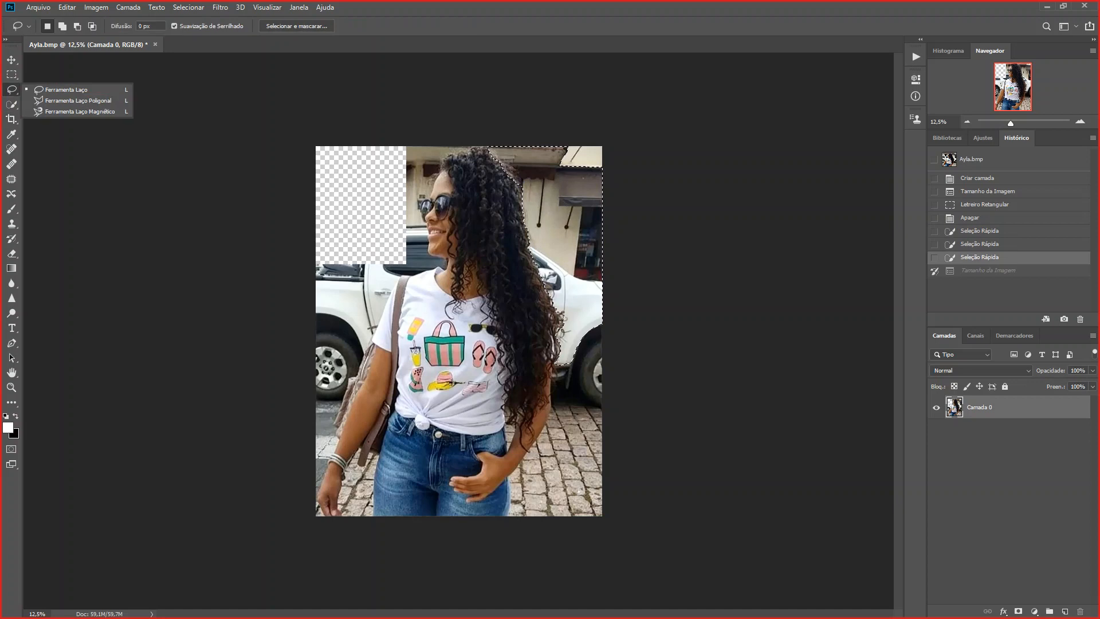
click(65, 90)
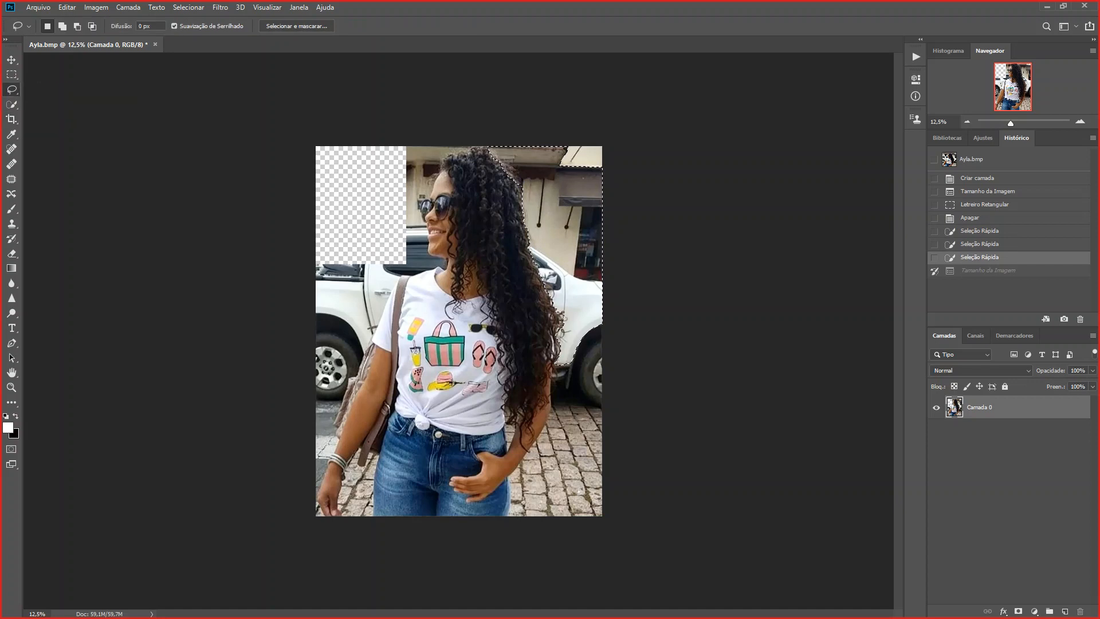
click(77, 27)
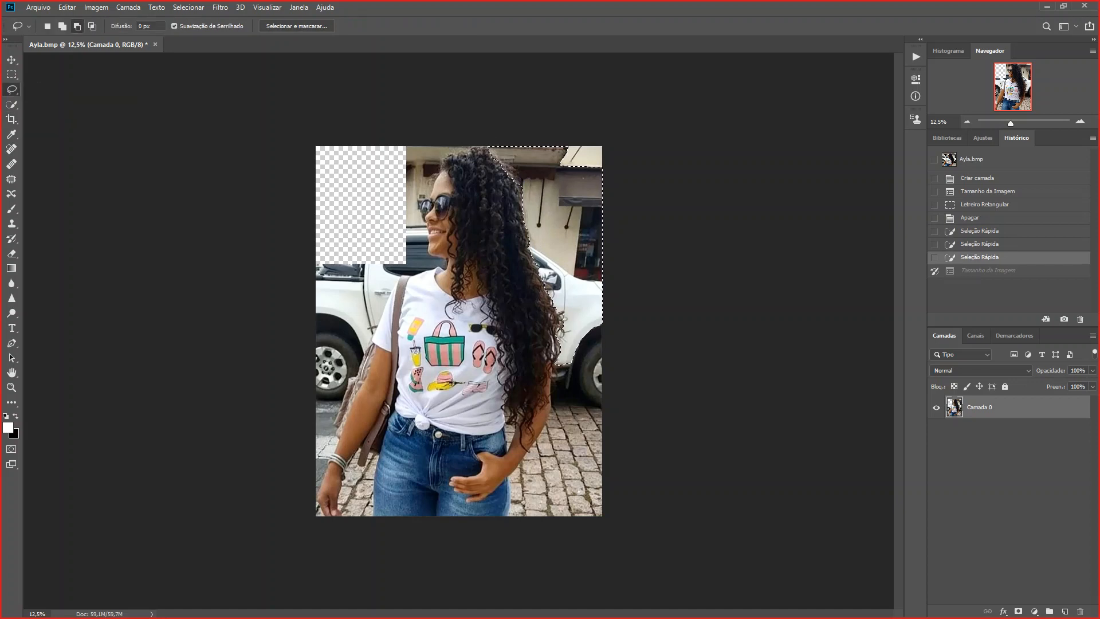
key(ctrl+plus)
key(ctrl+plus)
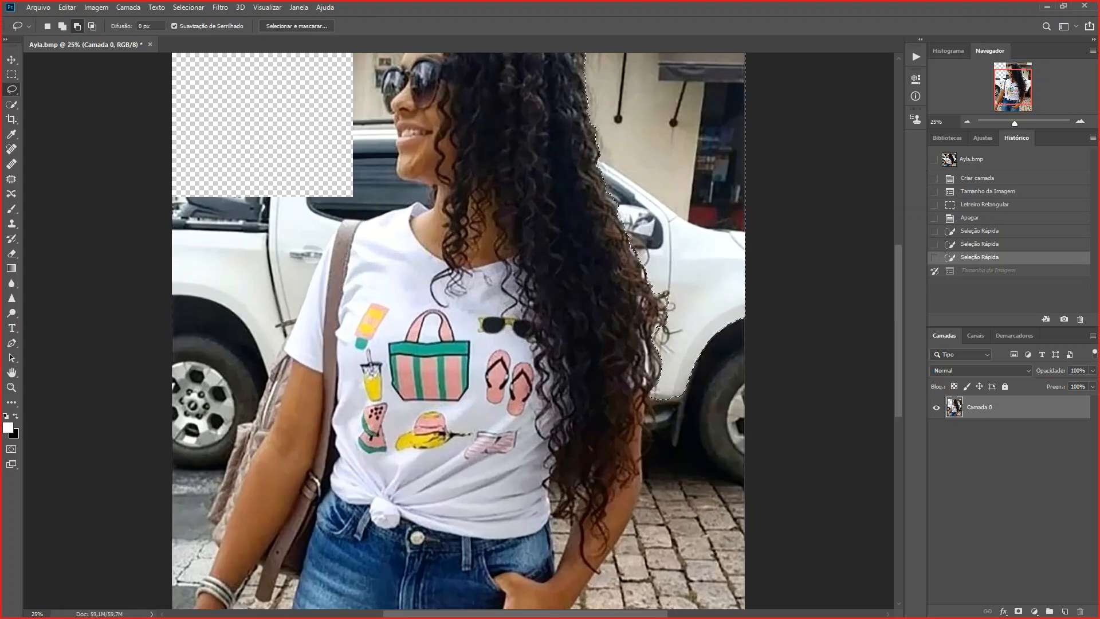
key(ctrl+plus)
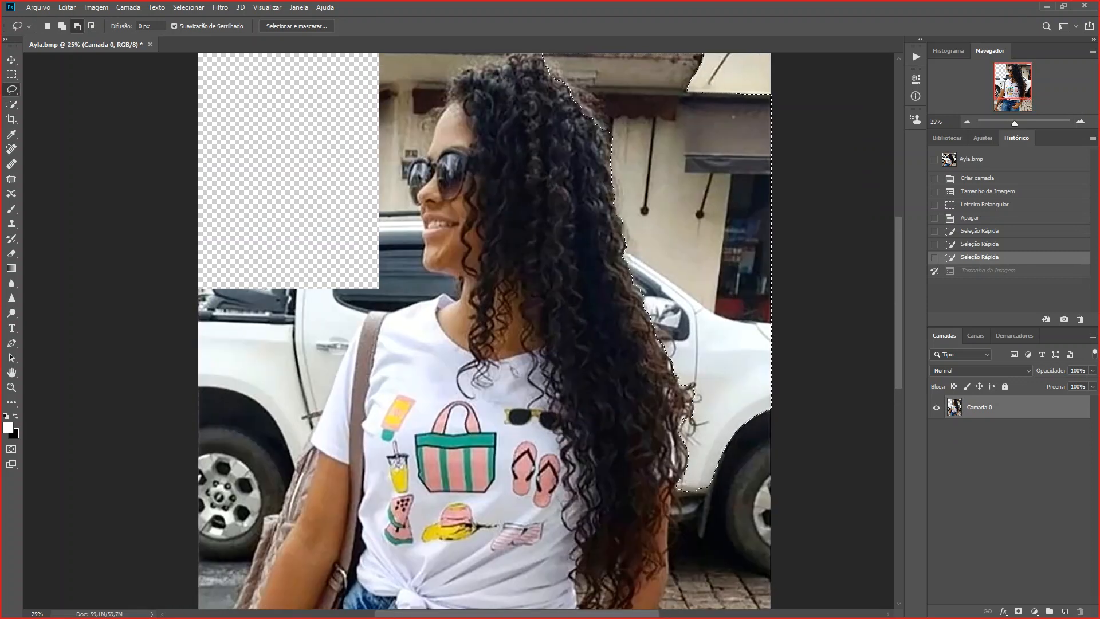
mouse_move(567, 85)
mouse_down()
mouse_move(522, 53)
mouse_move(495, 161)
mouse_move(509, 189)
mouse_move(606, 143)
mouse_up()
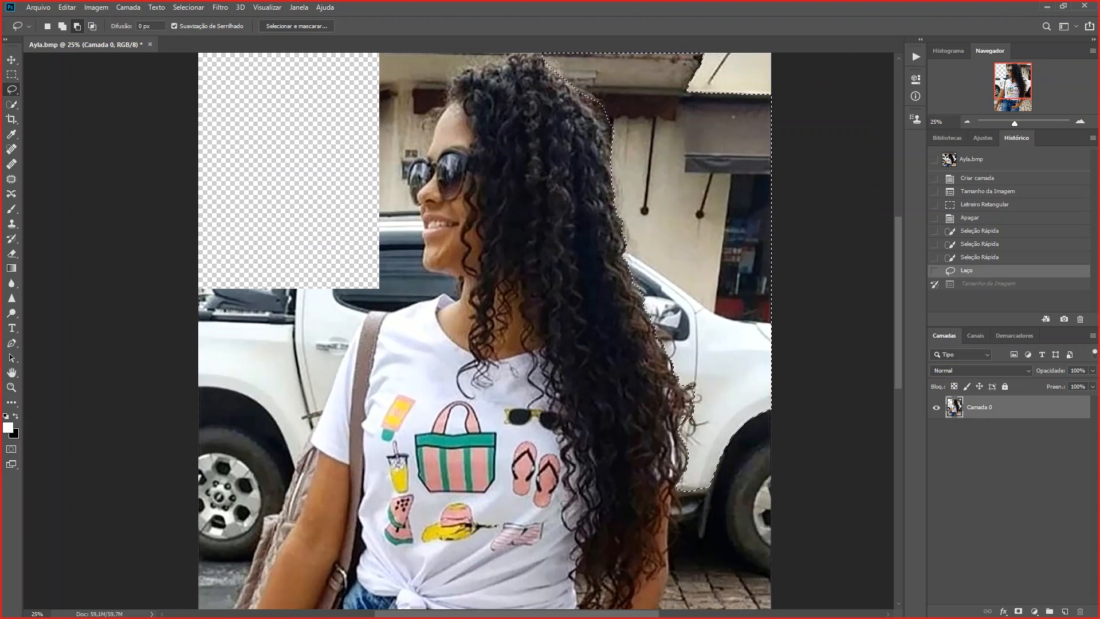
key(Delete)
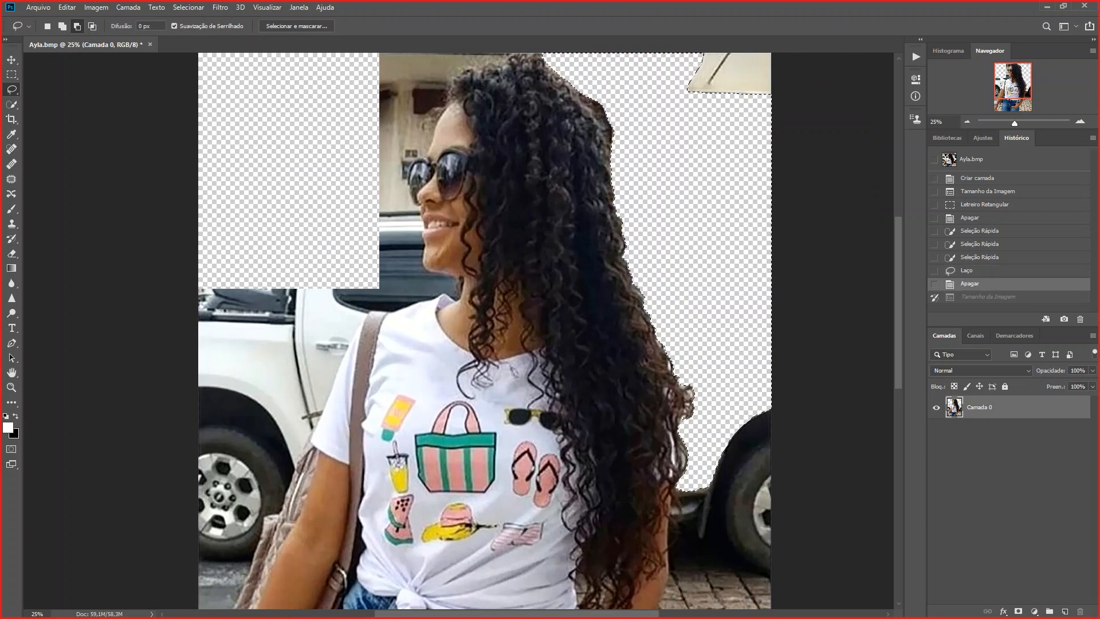
Try to outline and delete the gap between the woman's waist and arm with the Lasso in subtract mode
key(ctrl+minus)
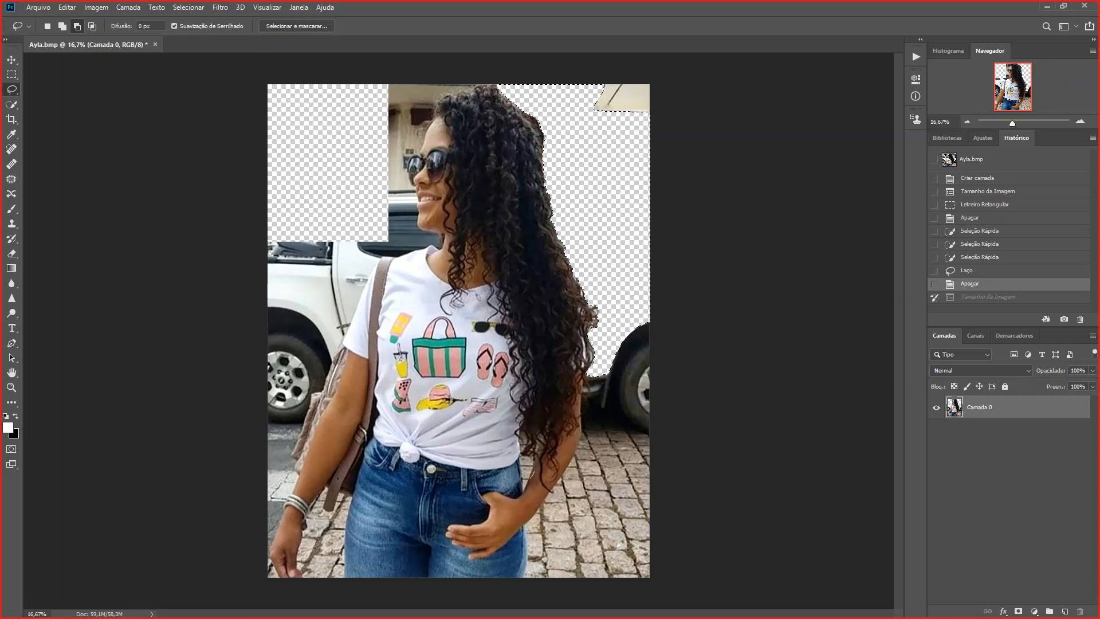
mouse_move(532, 479)
mouse_down()
mouse_move(520, 469)
mouse_move(522, 482)
mouse_up()
key(Delete)
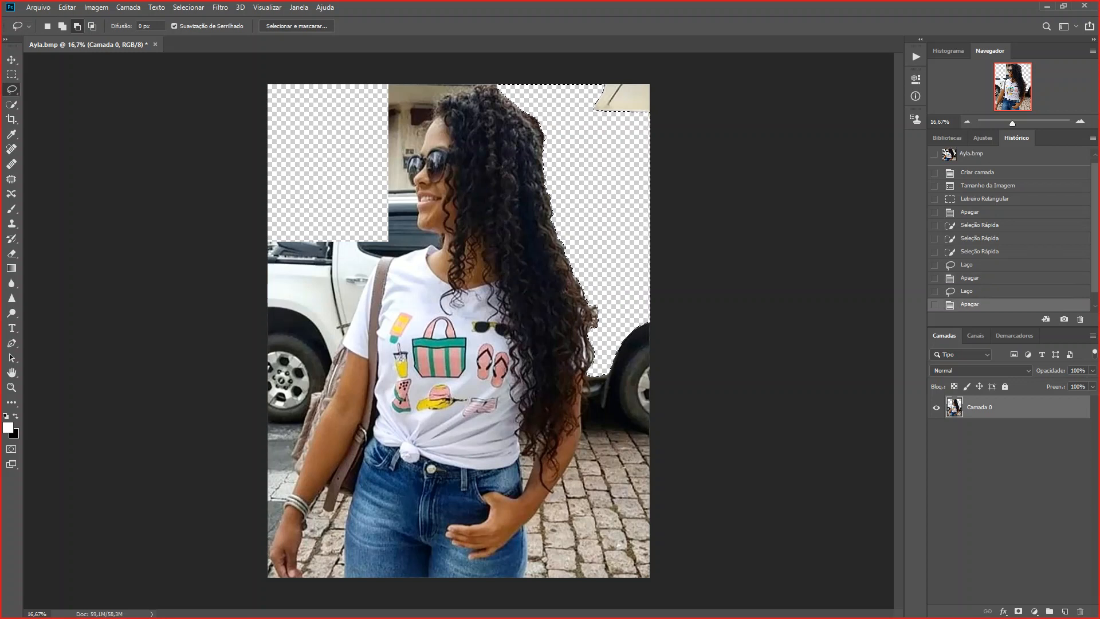
drag(533, 473, 529, 472)
Set the Lasso to add to the selection, outline the gap between the woman's waist and arm, and delete it
click(63, 27)
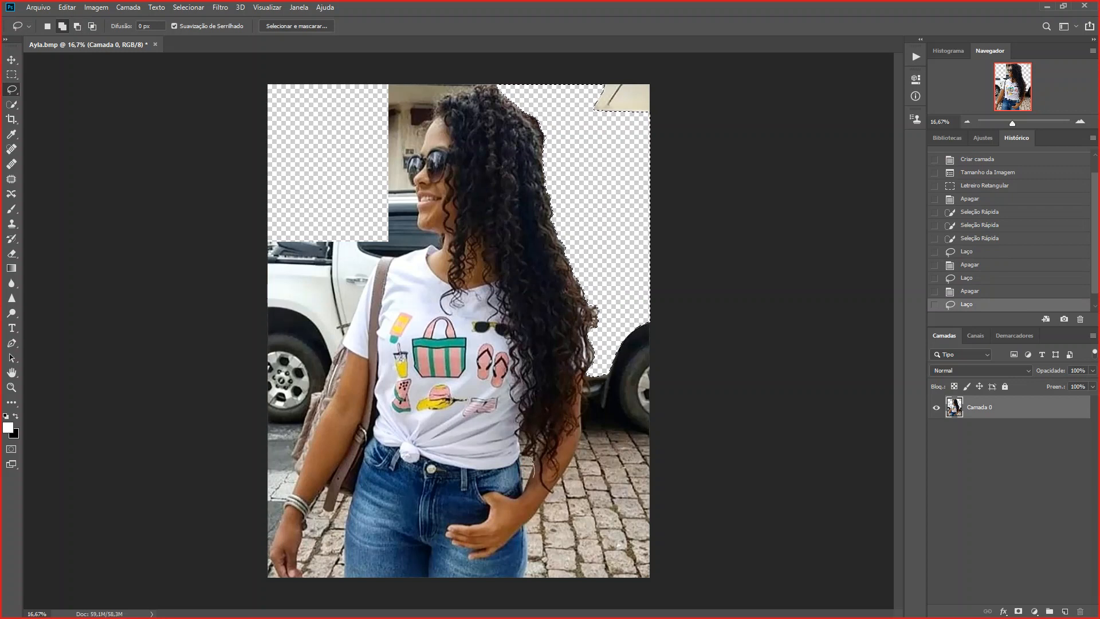
drag(527, 485, 525, 459)
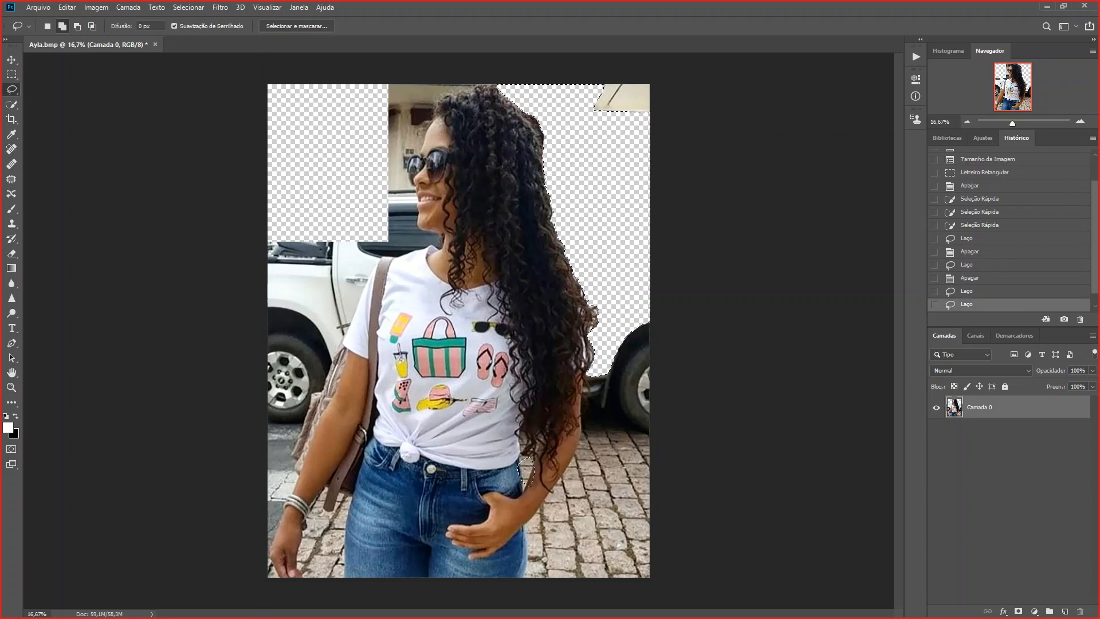
key(Delete)
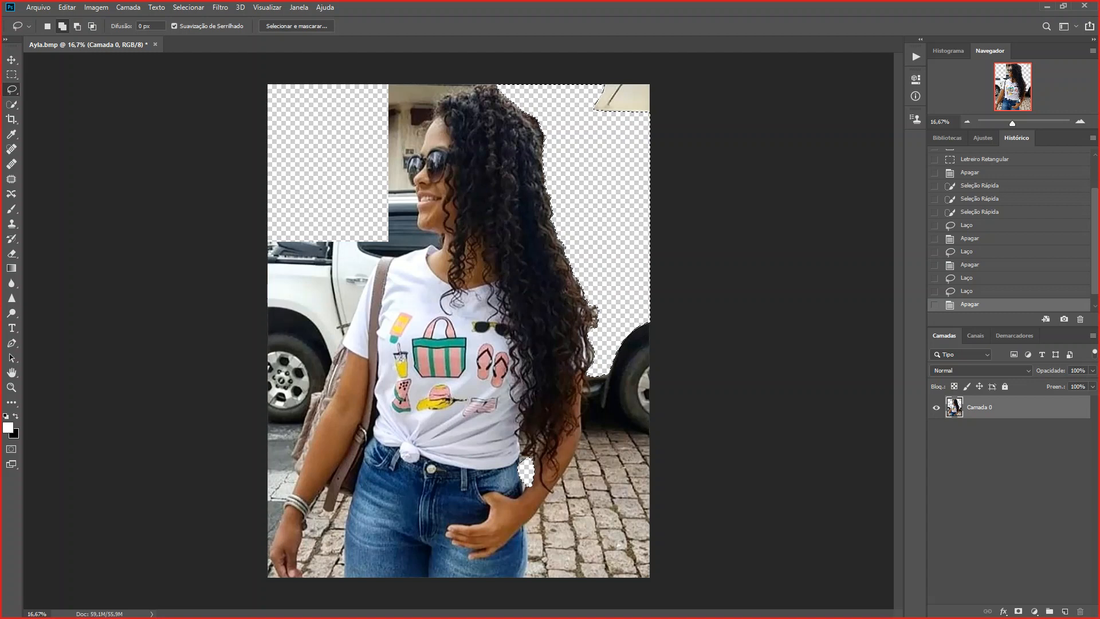
Start saving the edited photo under a new name in the montagem7 folder and bring up the available file formats
scroll(1008, 229, up, 3)
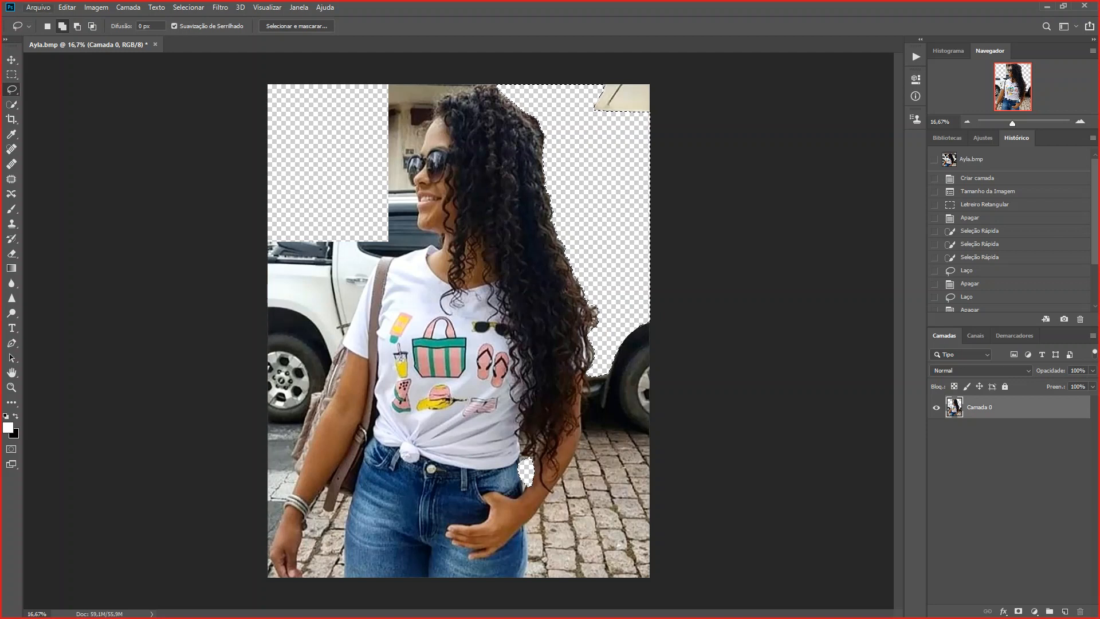
click(38, 7)
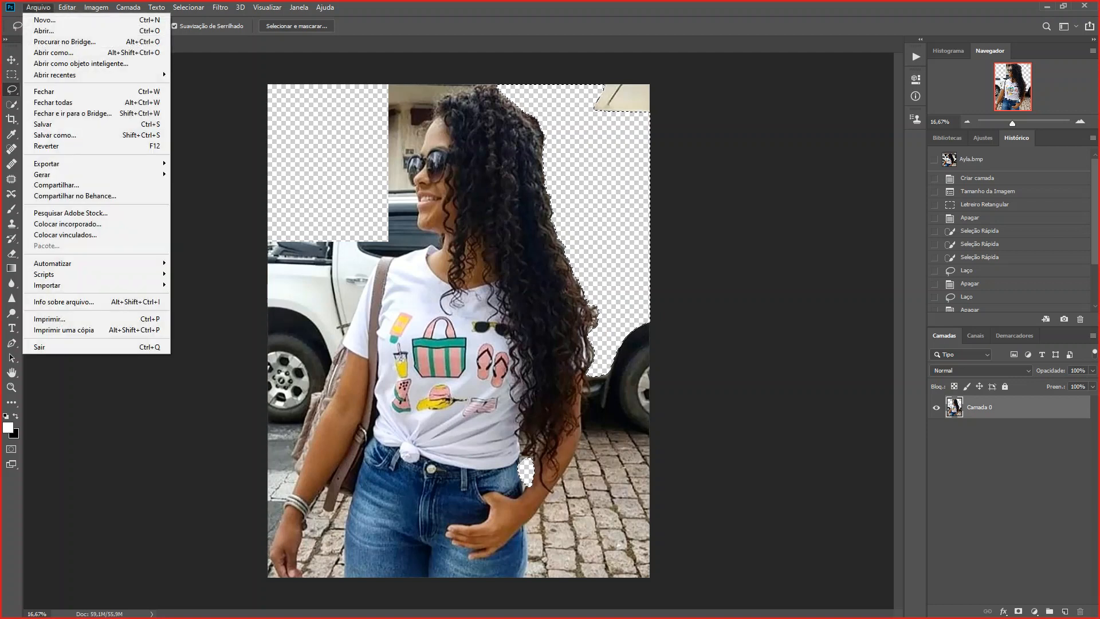
click(55, 135)
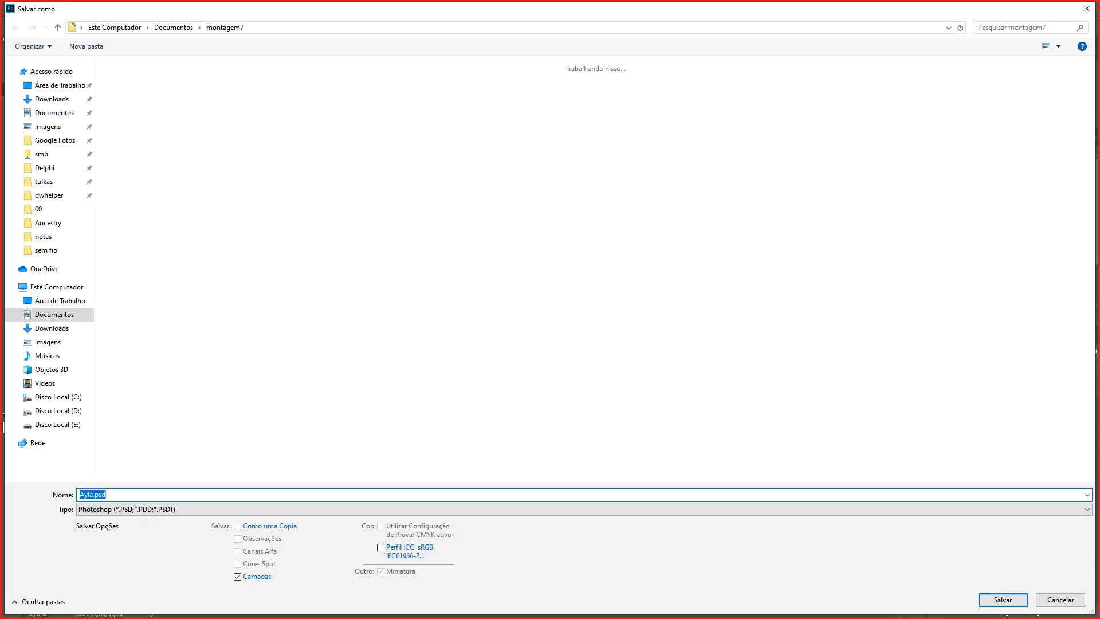
click(584, 509)
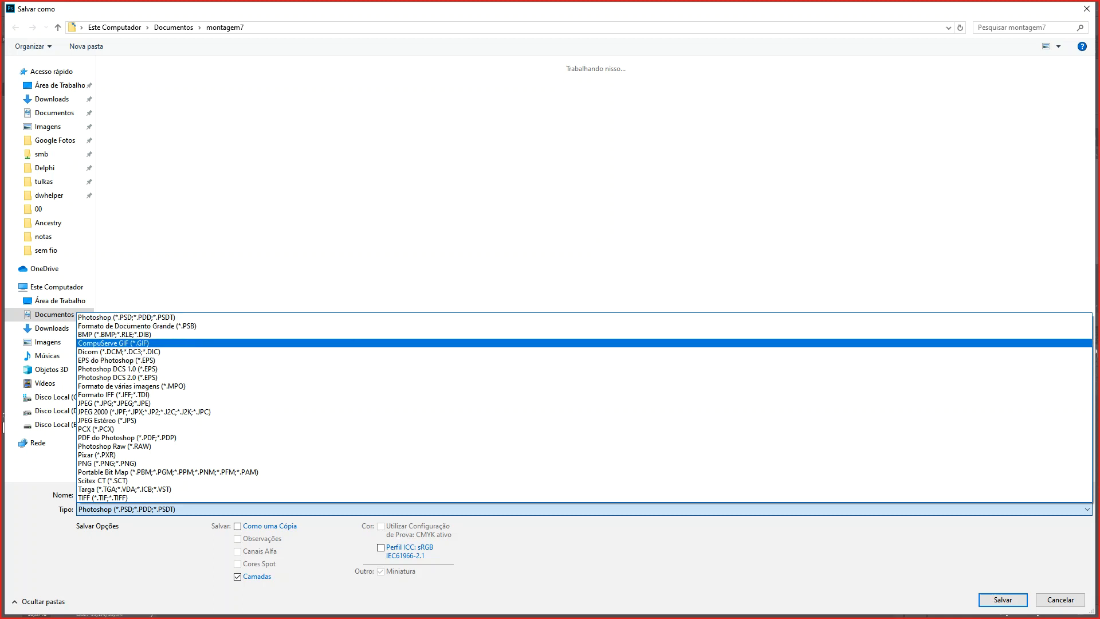
key(Return)
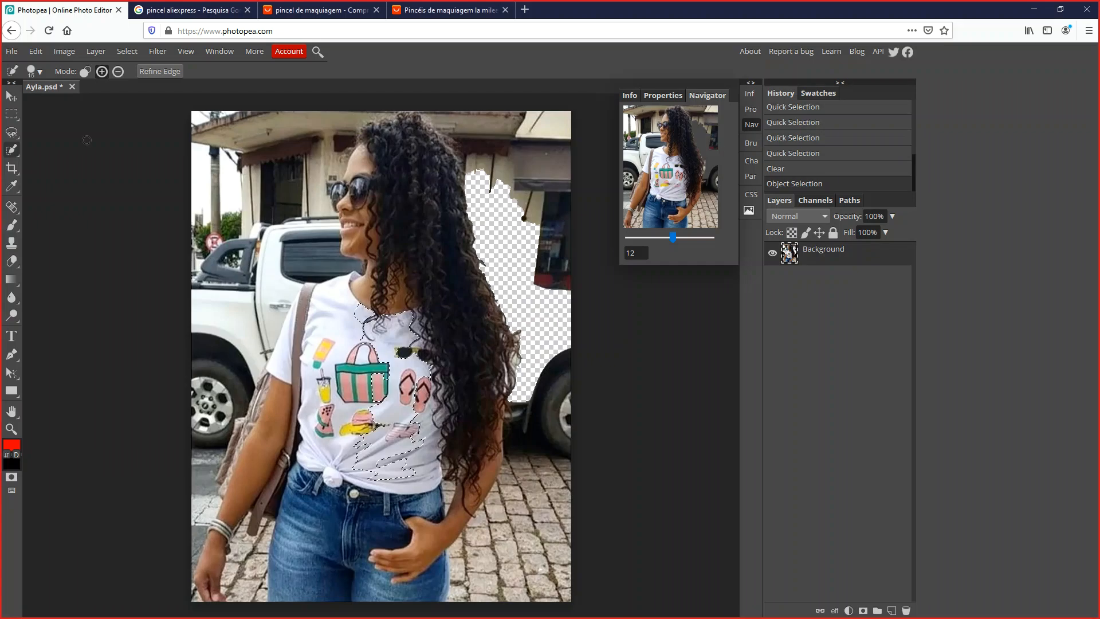
Switch to Photopea, save the image as PSD, choose to save the file to disk, and cancel the download
click(12, 51)
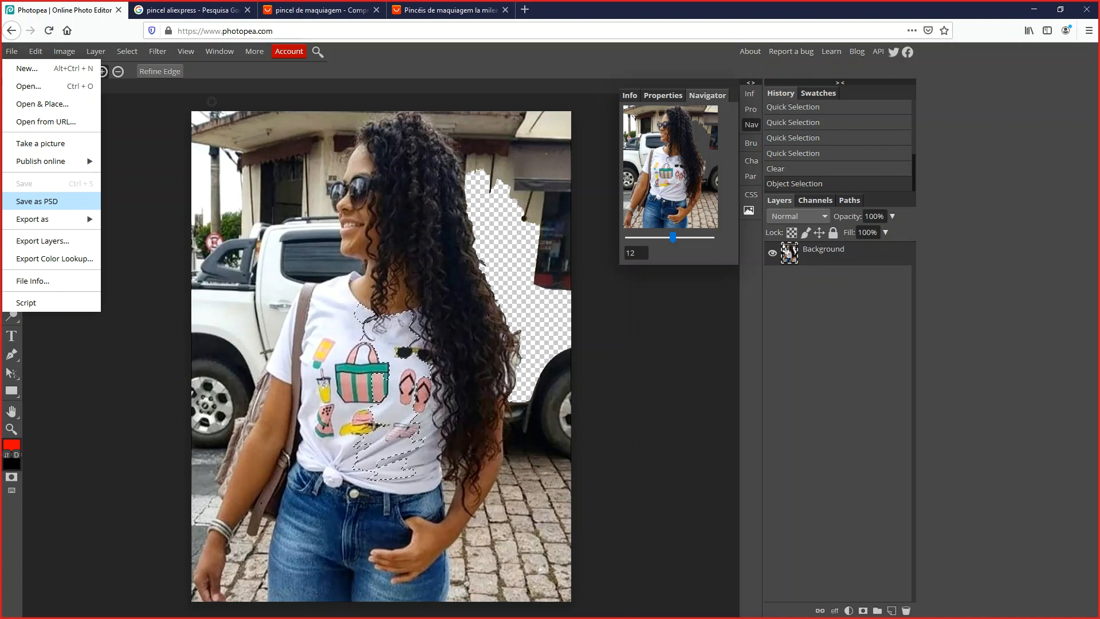
click(40, 201)
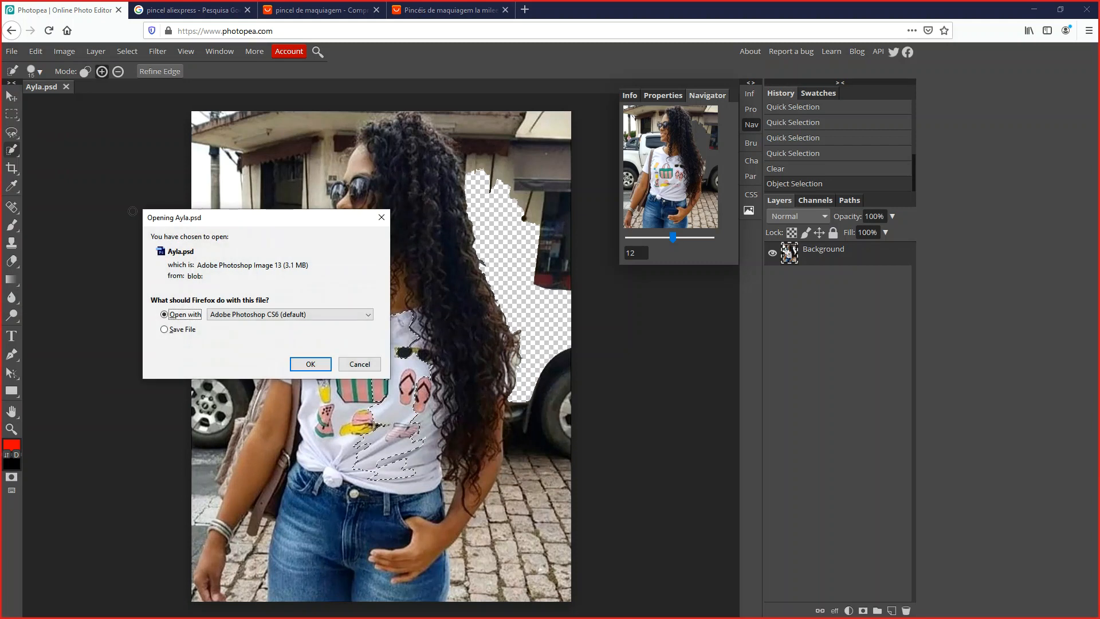
click(181, 329)
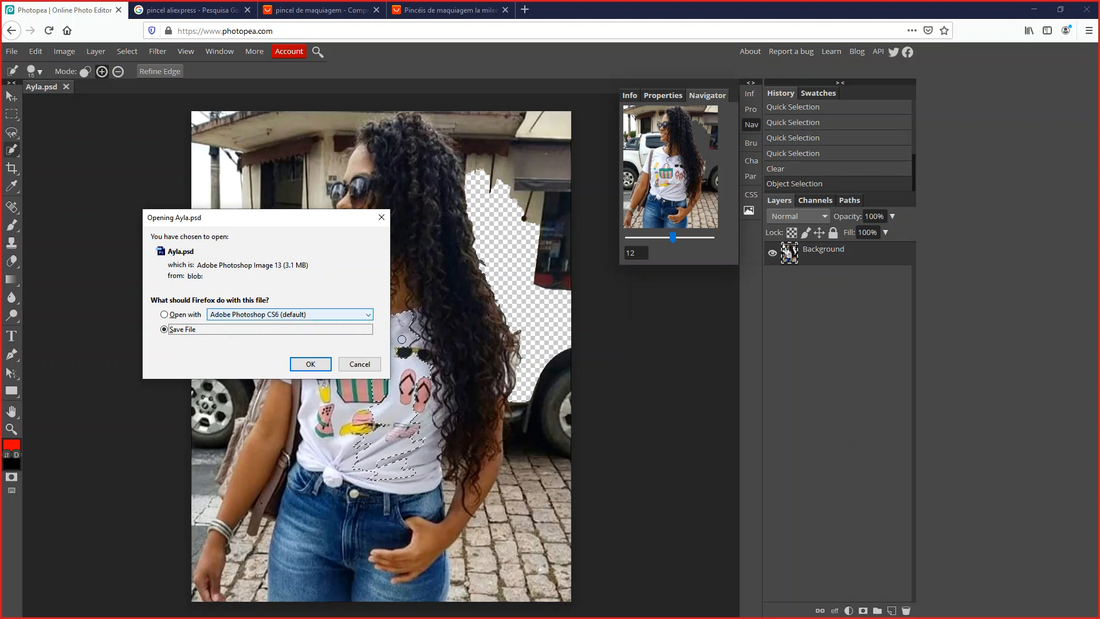
click(365, 362)
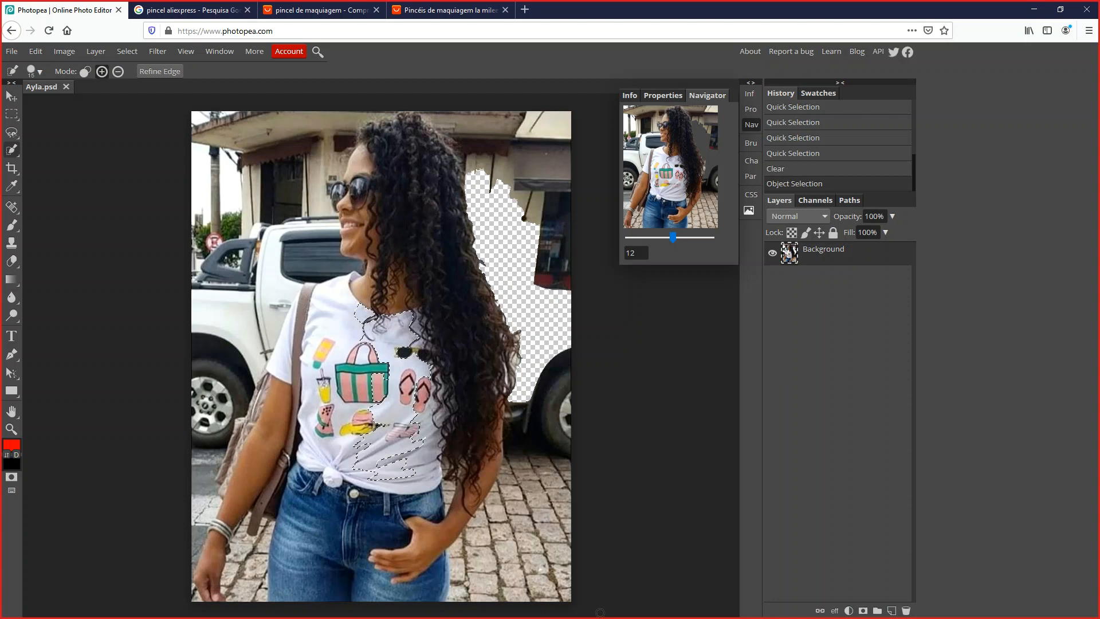
Search Google for "teclado print screen" and open a keyboard picture that points out the Print Screen key
click(192, 10)
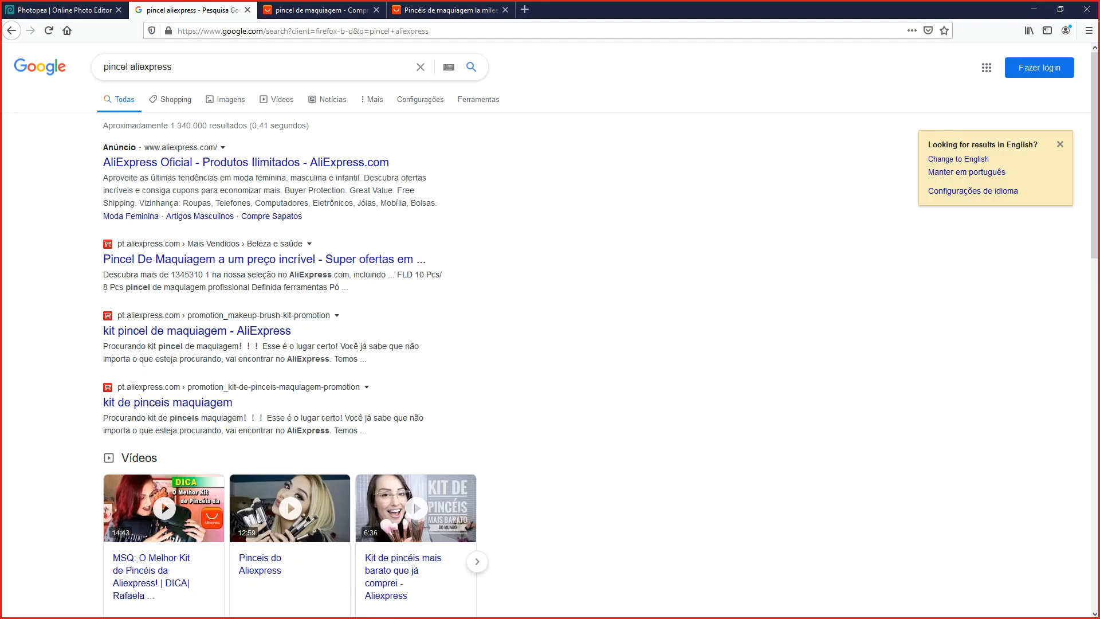
drag(176, 67, 102, 67)
text(te)
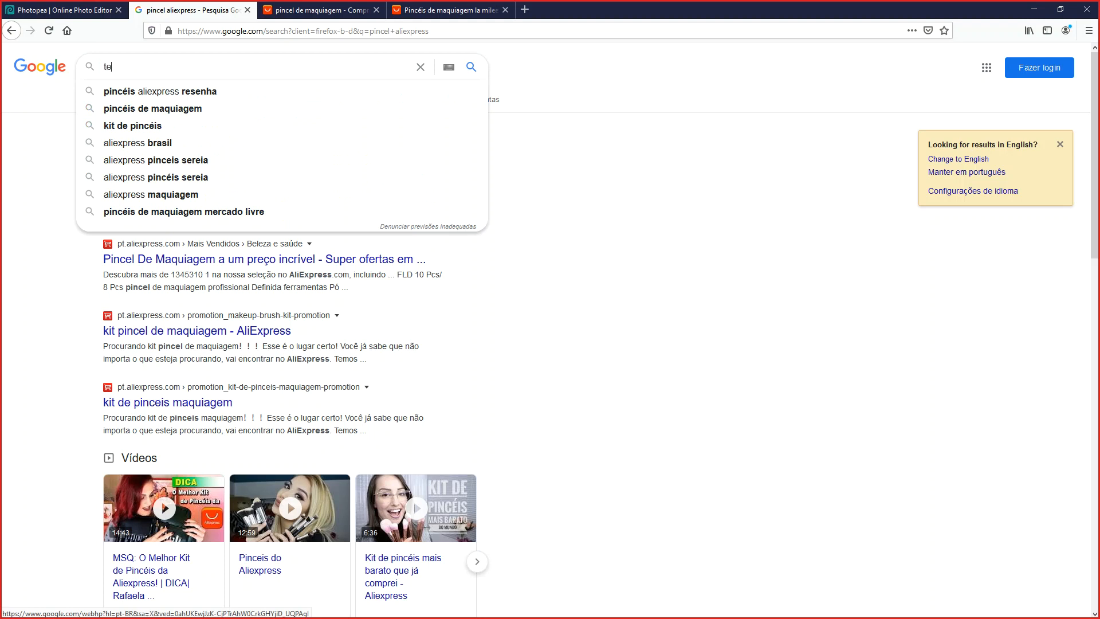
text(clado pri)
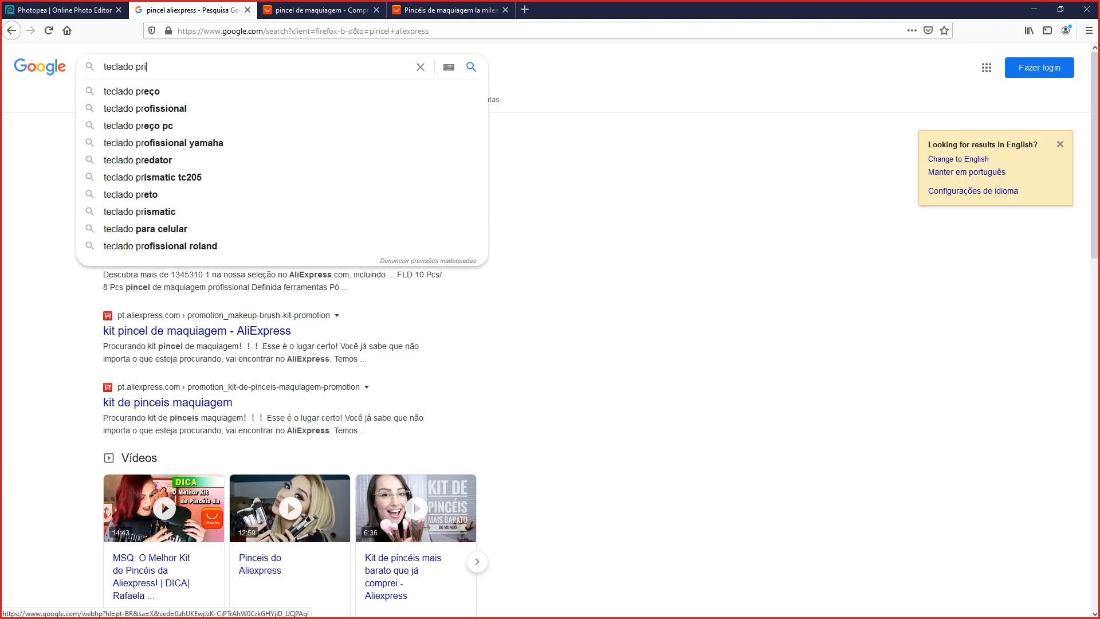
text(ntscrenn)
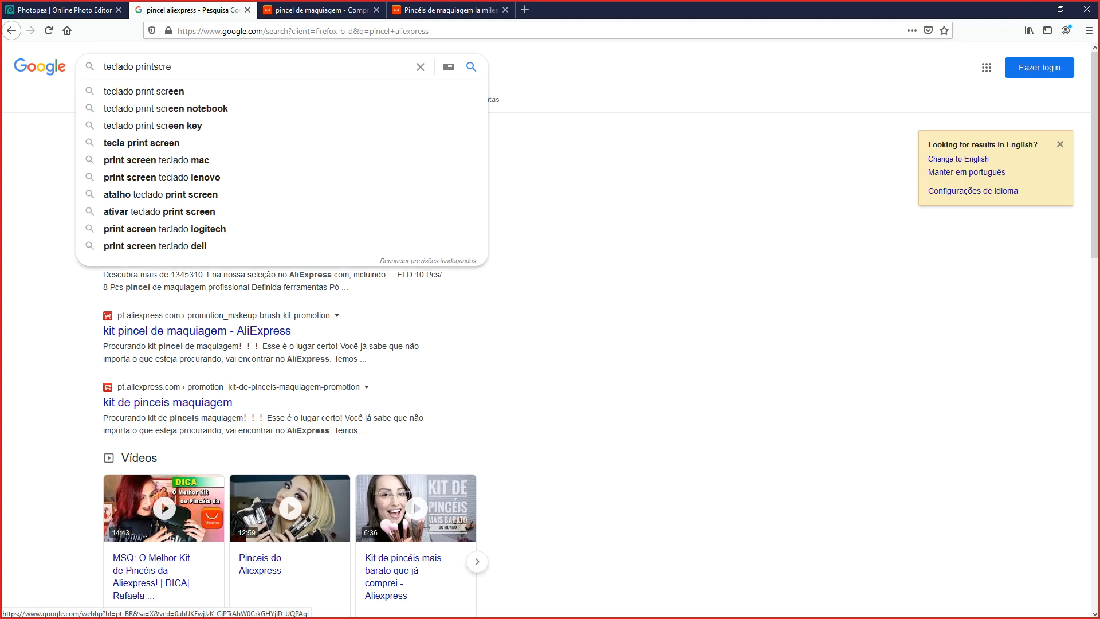
key(Return)
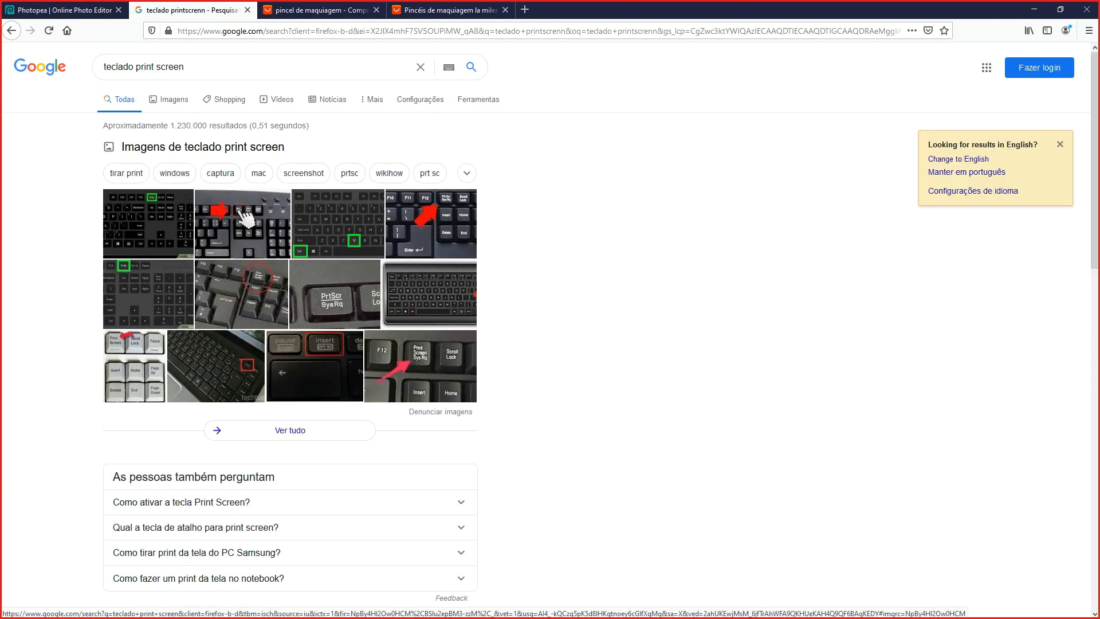
click(335, 293)
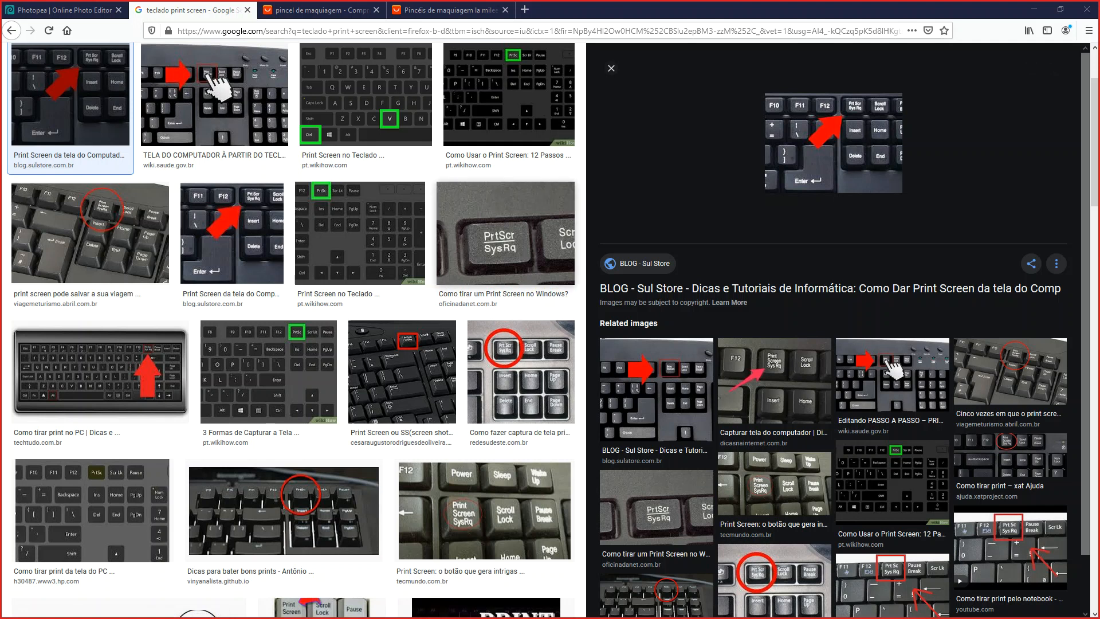
Capture the whole screen and paste the screenshot into an empty Paint picture
mouse_move(490, 616)
mouse_down()
mouse_move(509, 176)
mouse_move(493, 103)
mouse_up()
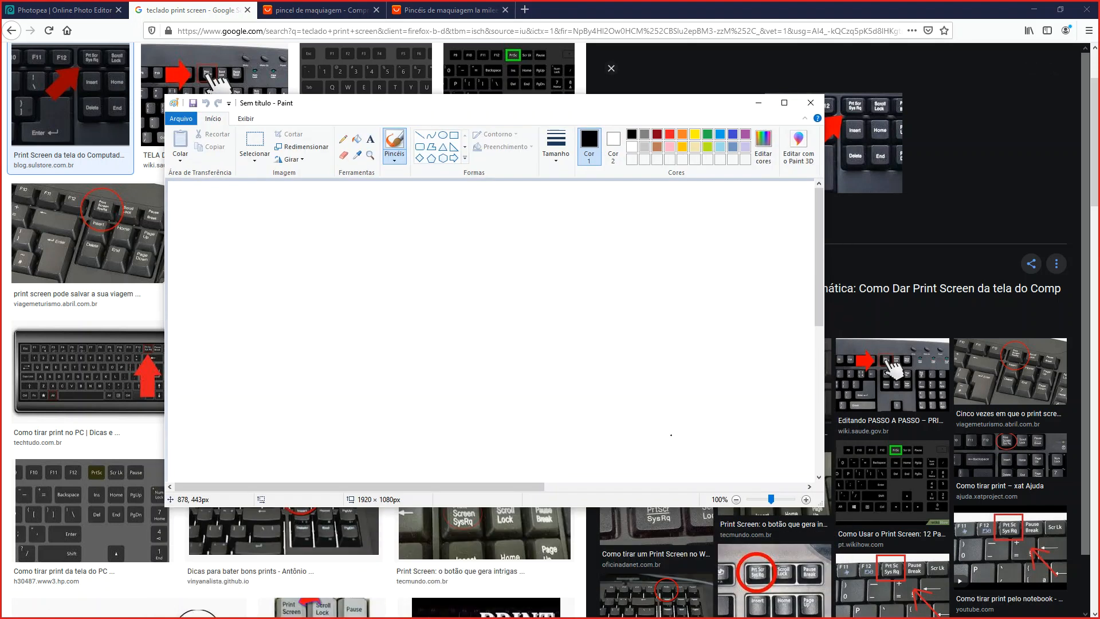
key(Print)
key(ctrl+v)
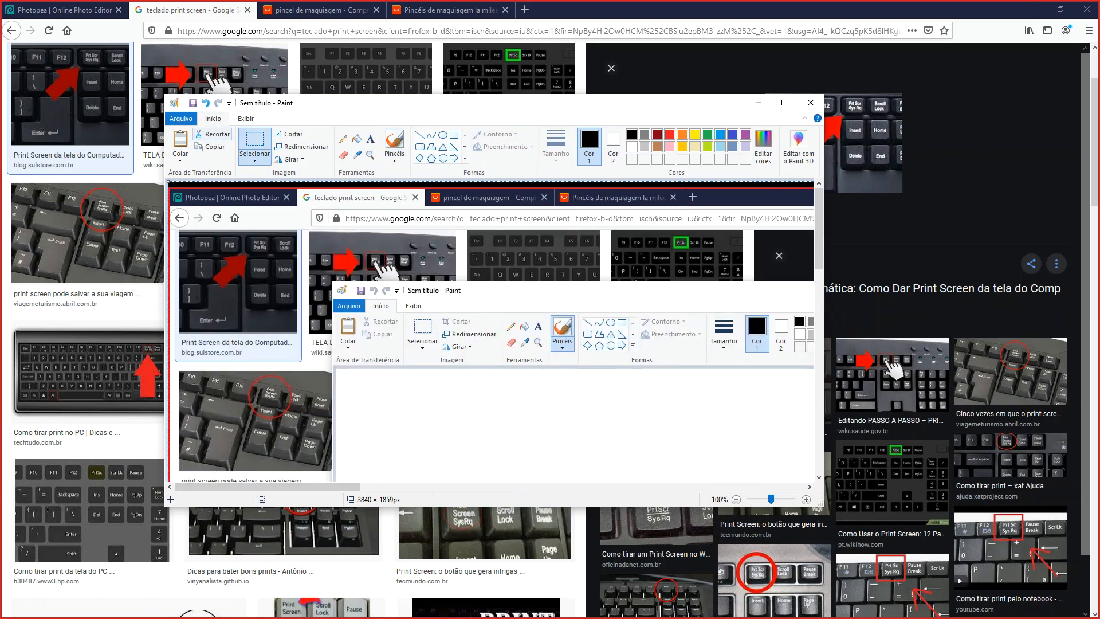
Look through Paint's Save As image formats, and close Paint without saving the pasted screenshot
click(181, 119)
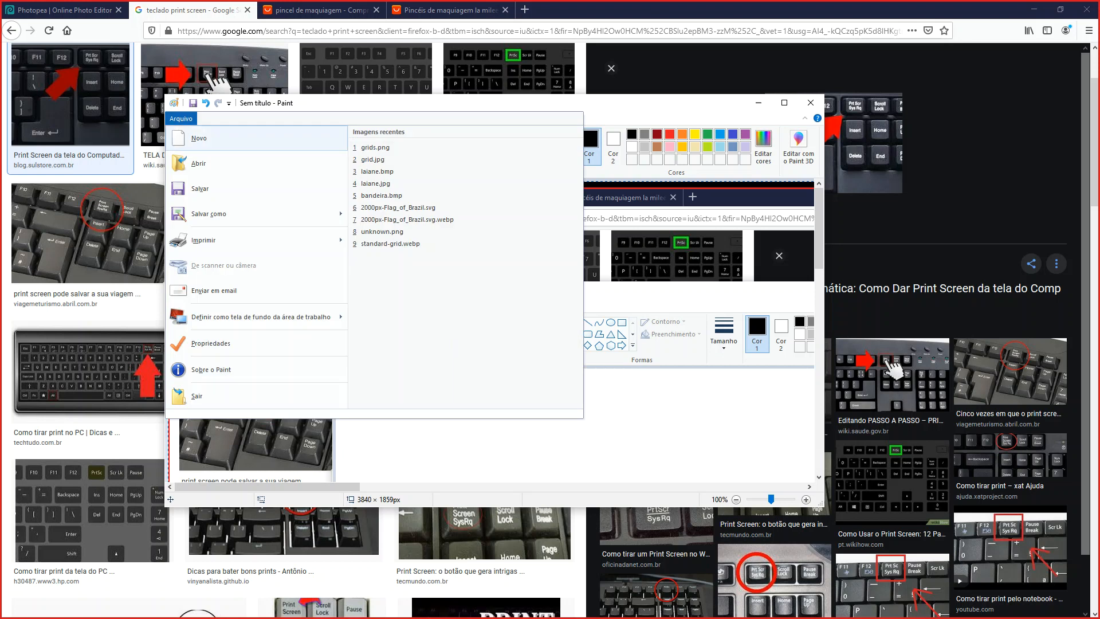
mouse_move(229, 214)
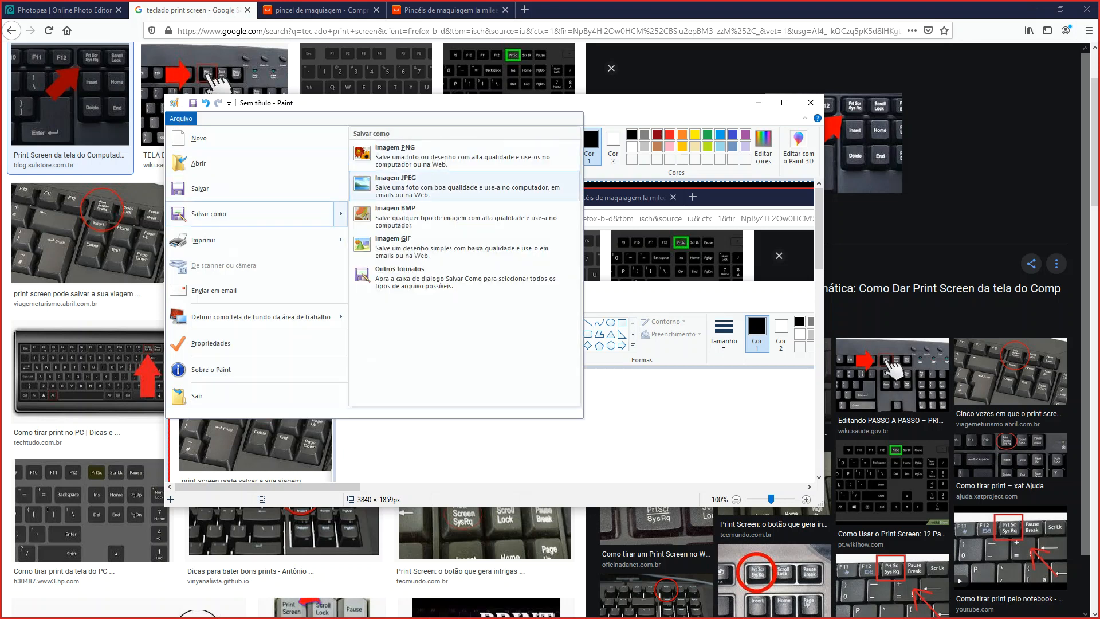
click(811, 104)
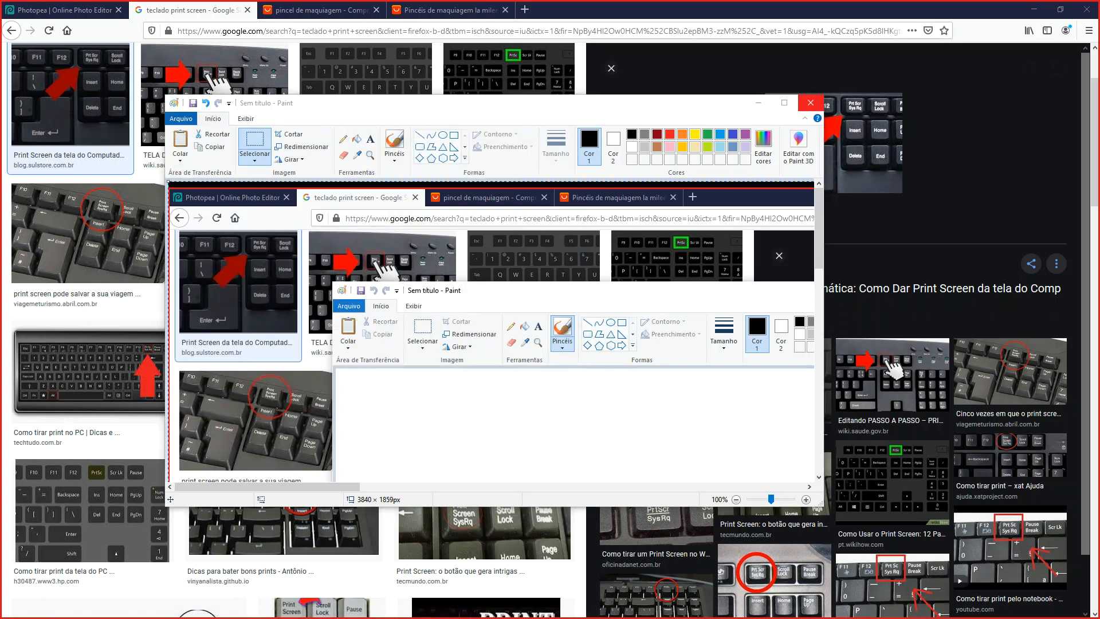
click(810, 103)
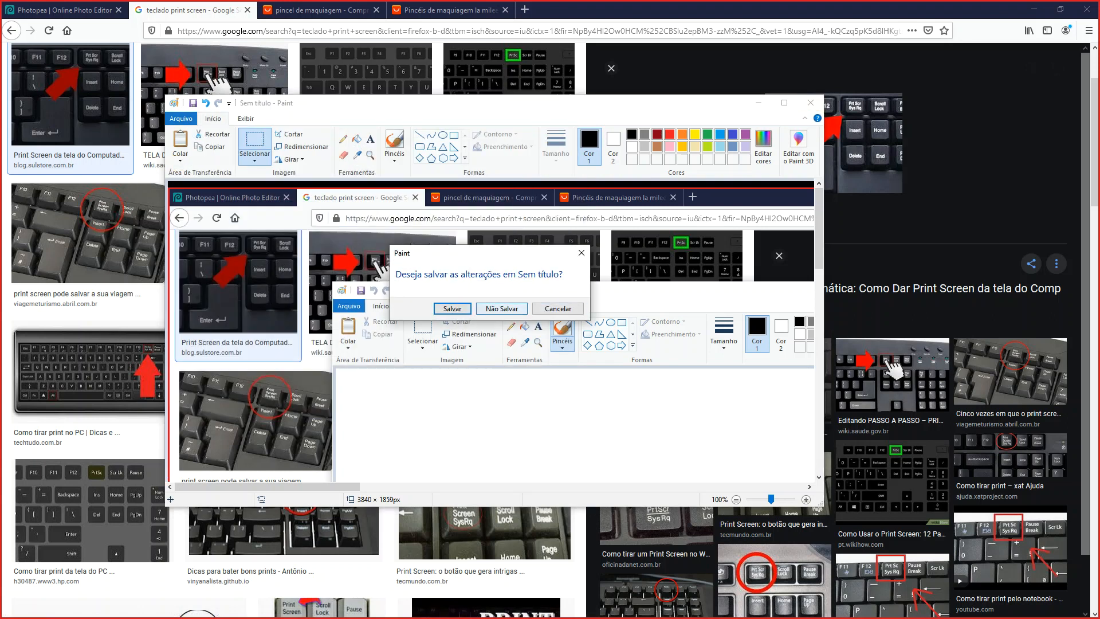
click(502, 308)
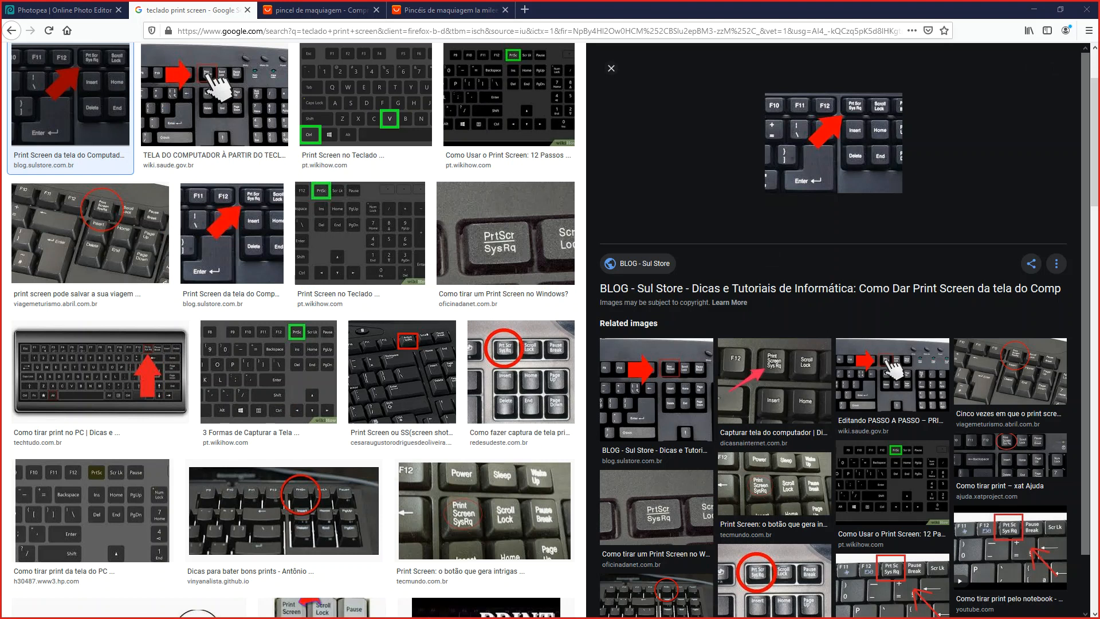
Search Google Images for "ferramenta captura windows"
scroll(202, 93, up, 3)
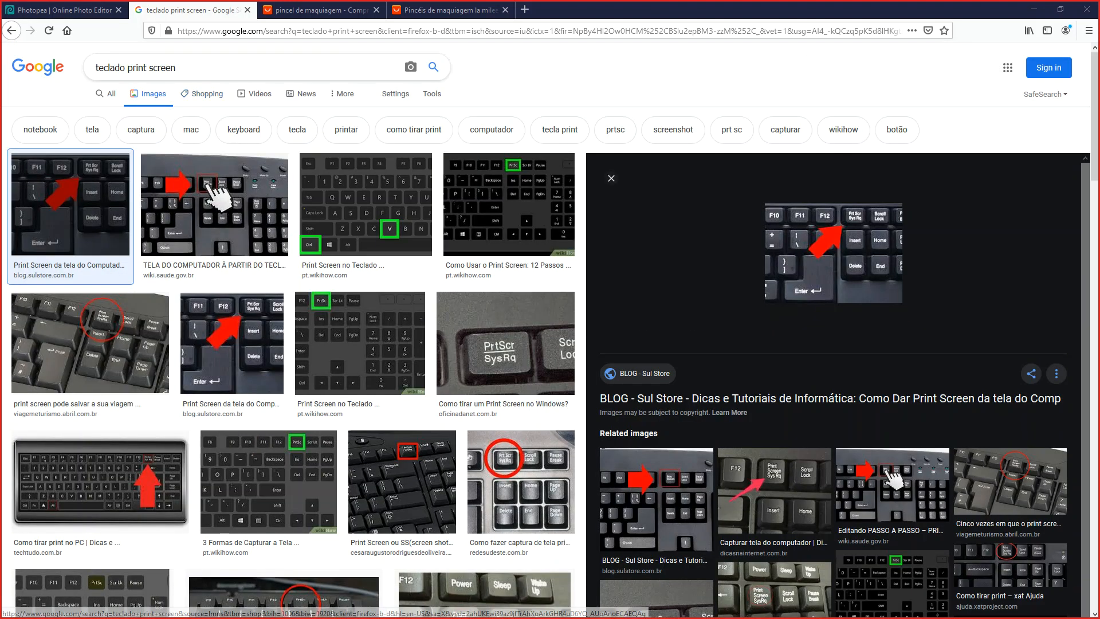
drag(192, 68, 91, 68)
text(fer)
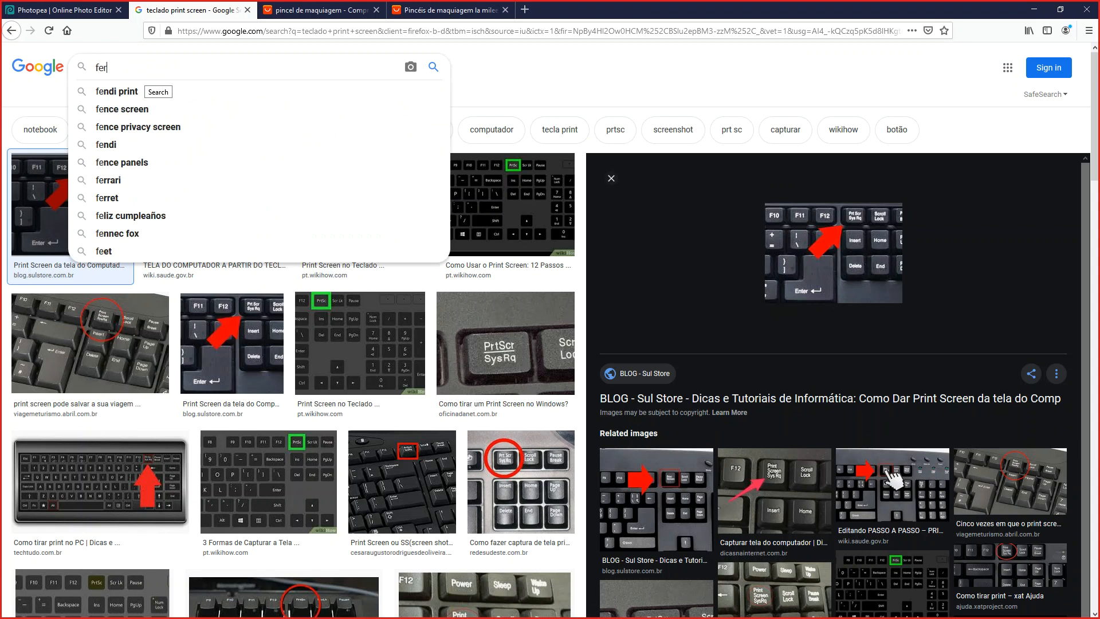
text(ramenta cap)
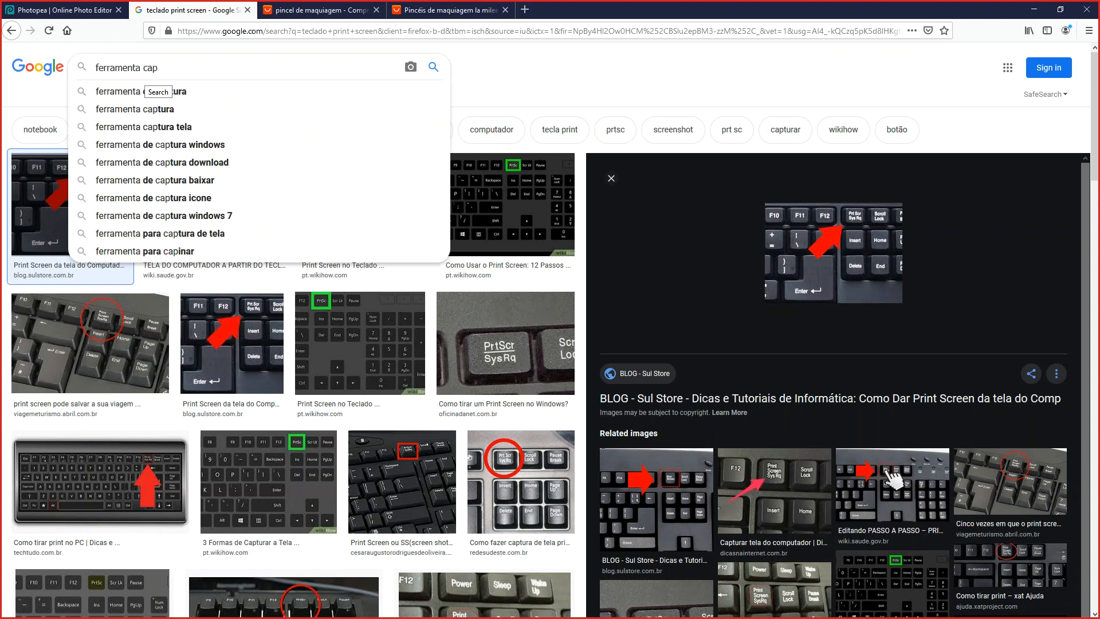
text(tura )
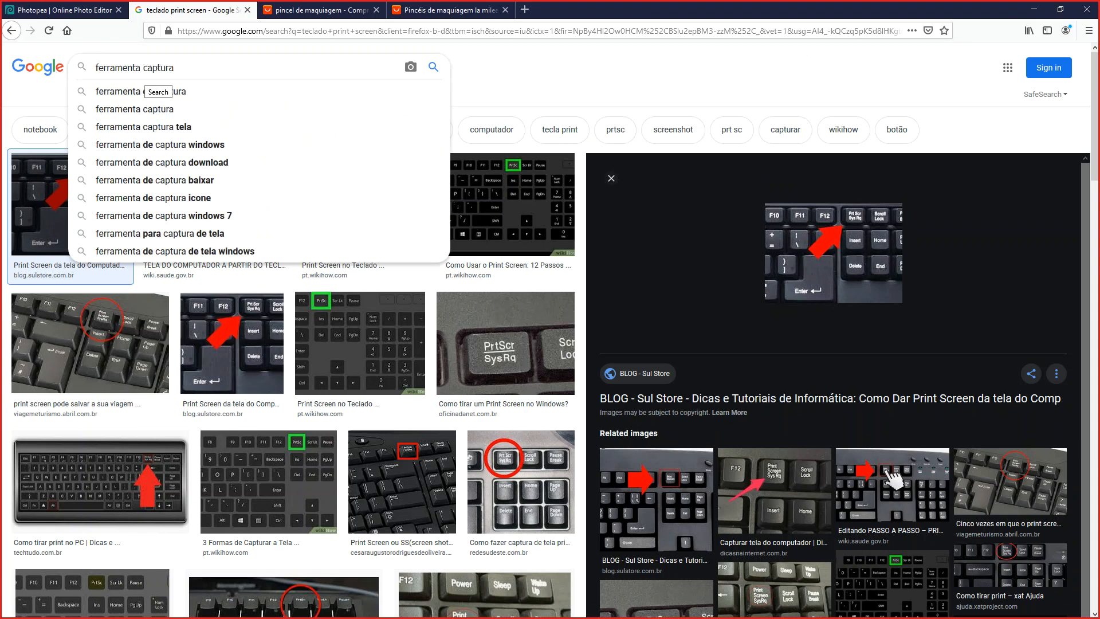
text(windows)
key(Return)
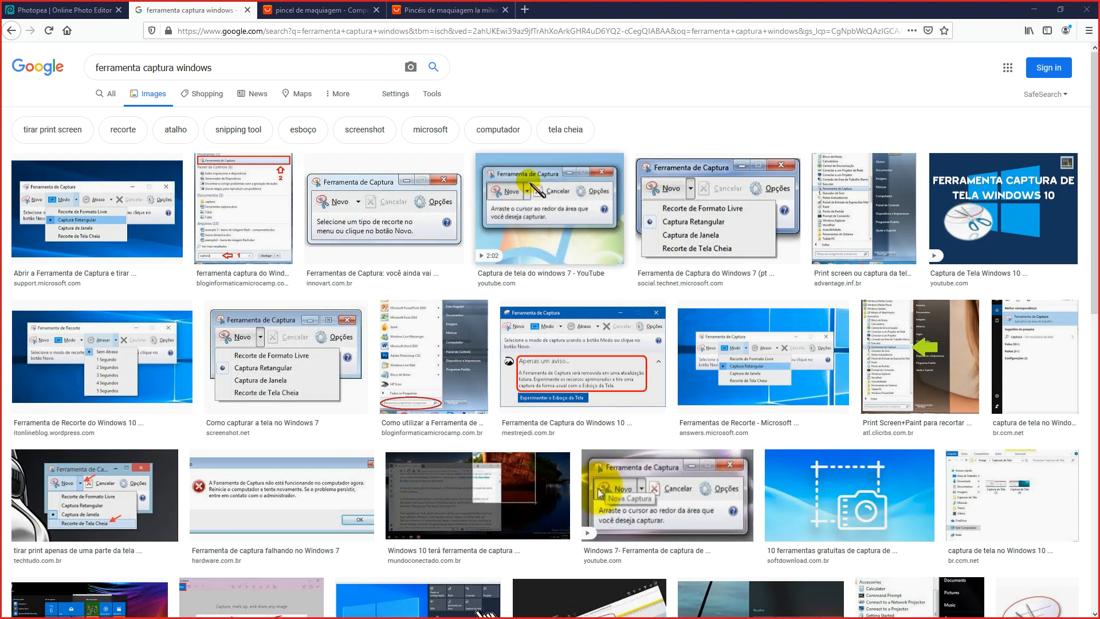
Use Ferramenta de Captura in window capture mode (Captura de Janela) to capture the browser window with the image results
drag(631, 357, 563, 154)
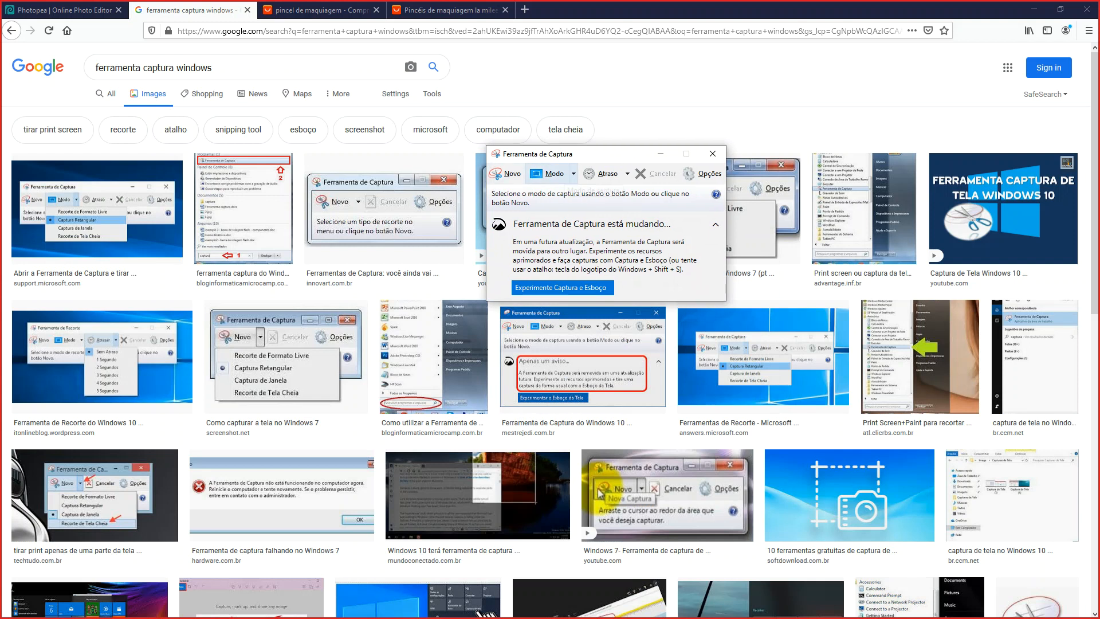
click(573, 173)
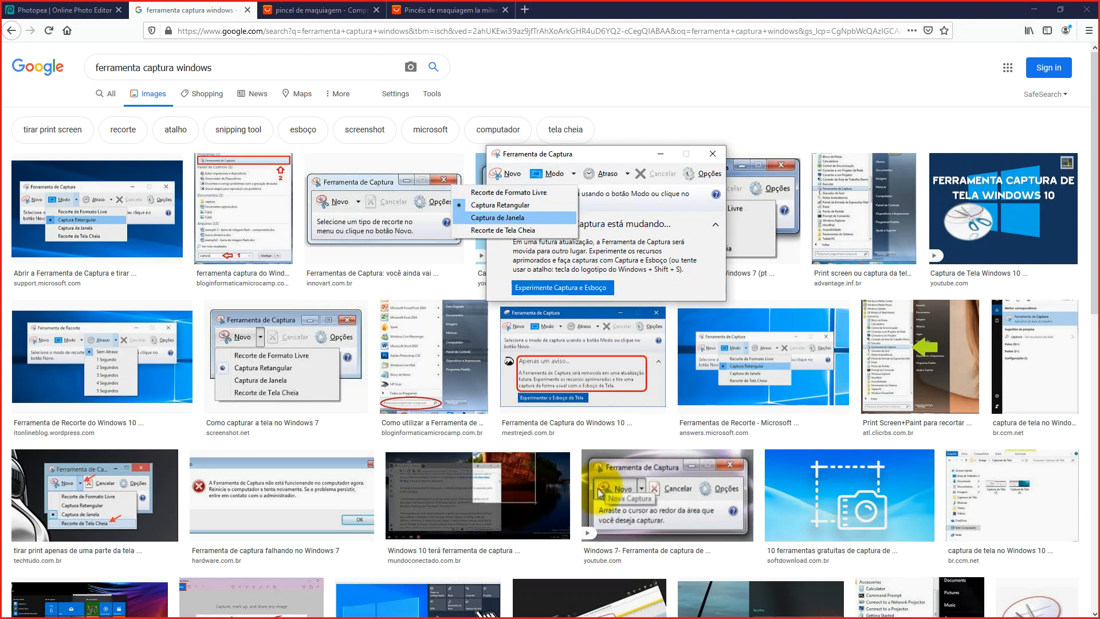
click(498, 217)
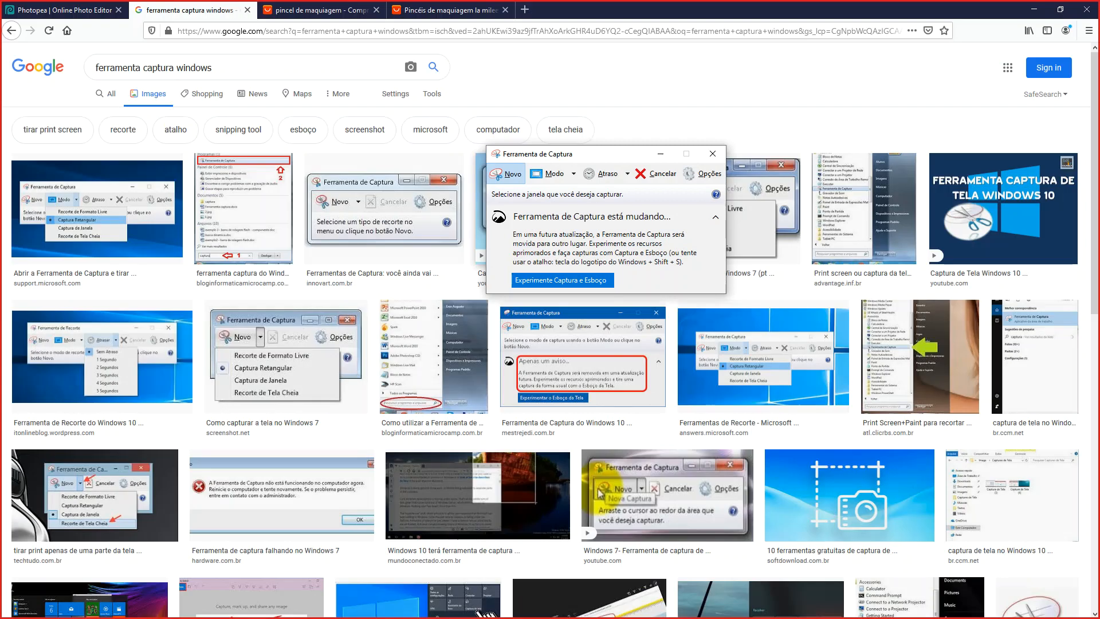
click(550, 355)
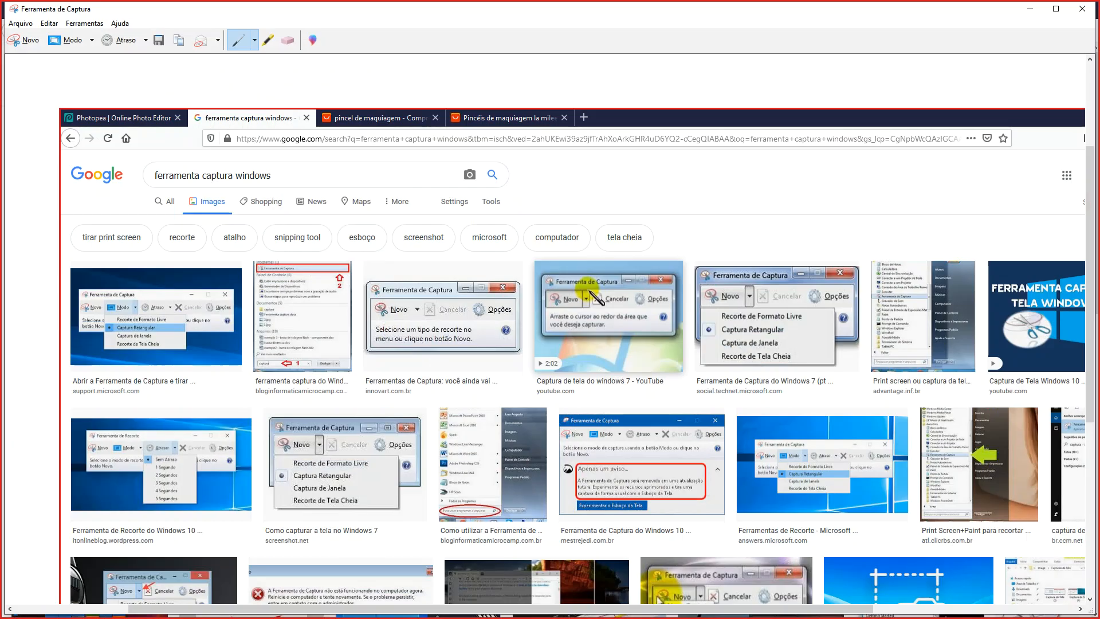
Save the window capture as Capturar.PNG in the montagem7 folder in Documentos
scroll(573, 330, down, 3)
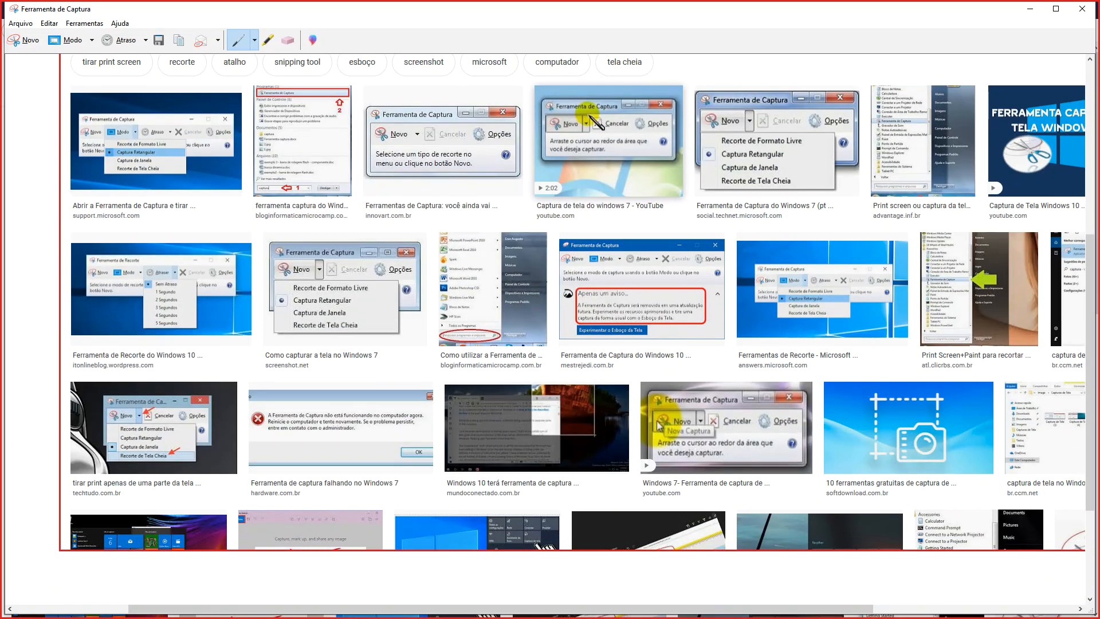
scroll(573, 330, down, 2)
scroll(573, 330, up, 3)
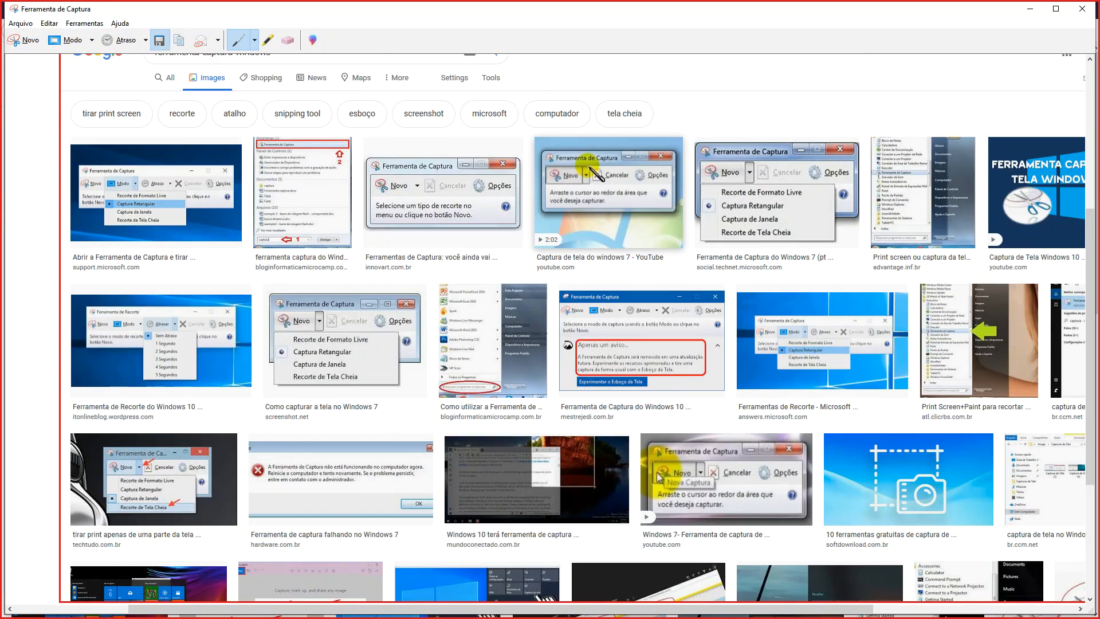
click(159, 40)
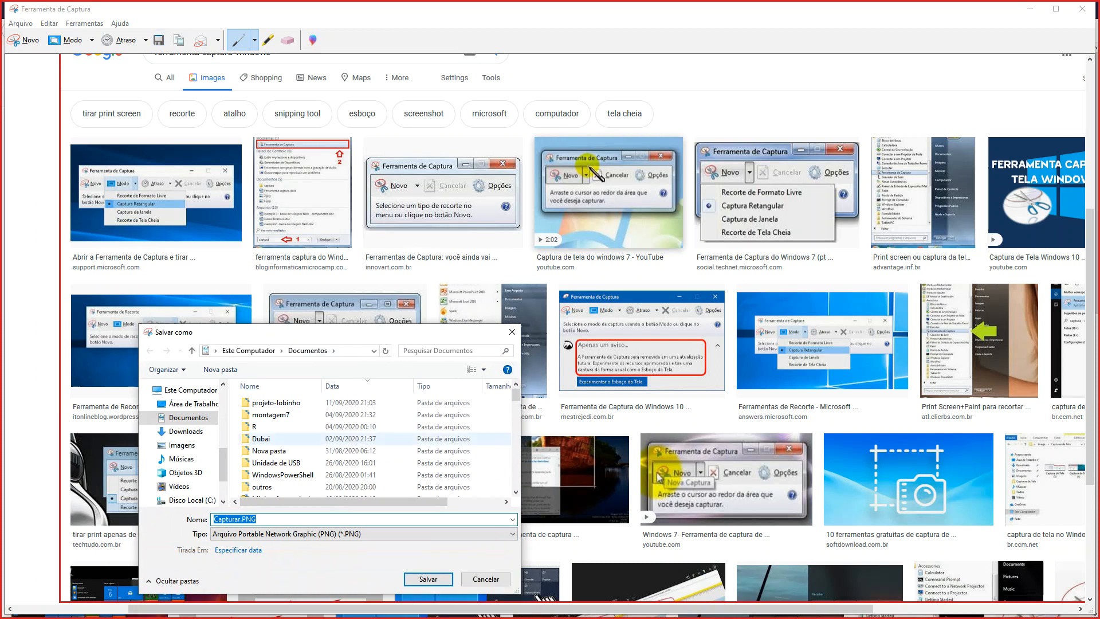
double_click(271, 415)
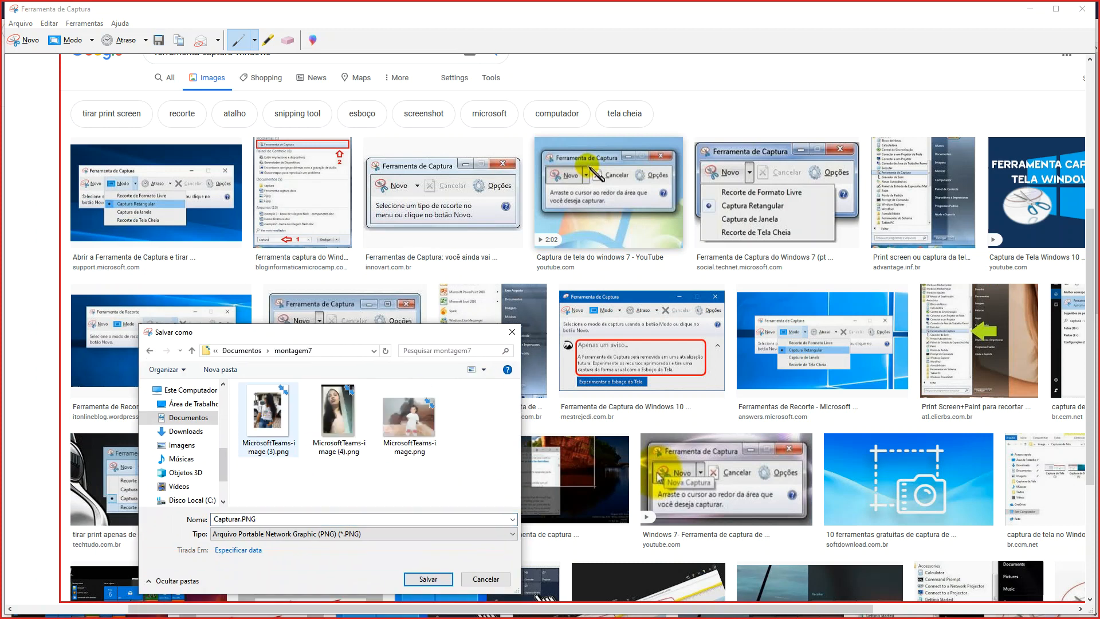
click(428, 579)
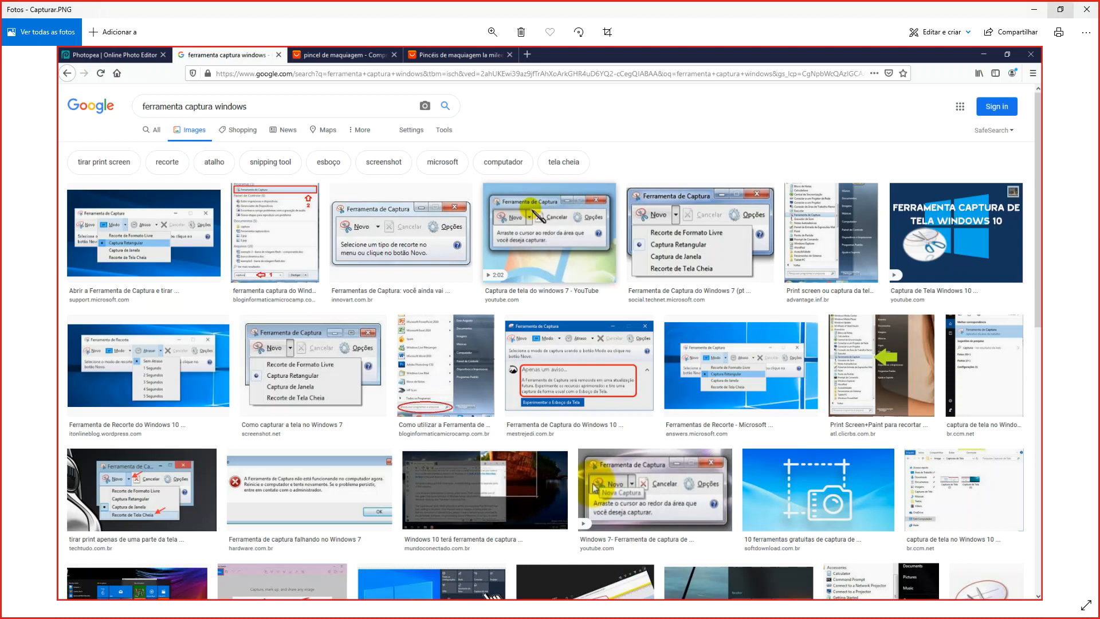
Close the Capturar.PNG preview and Ferramenta de Captura, and return to the photo in Photopea
click(1087, 9)
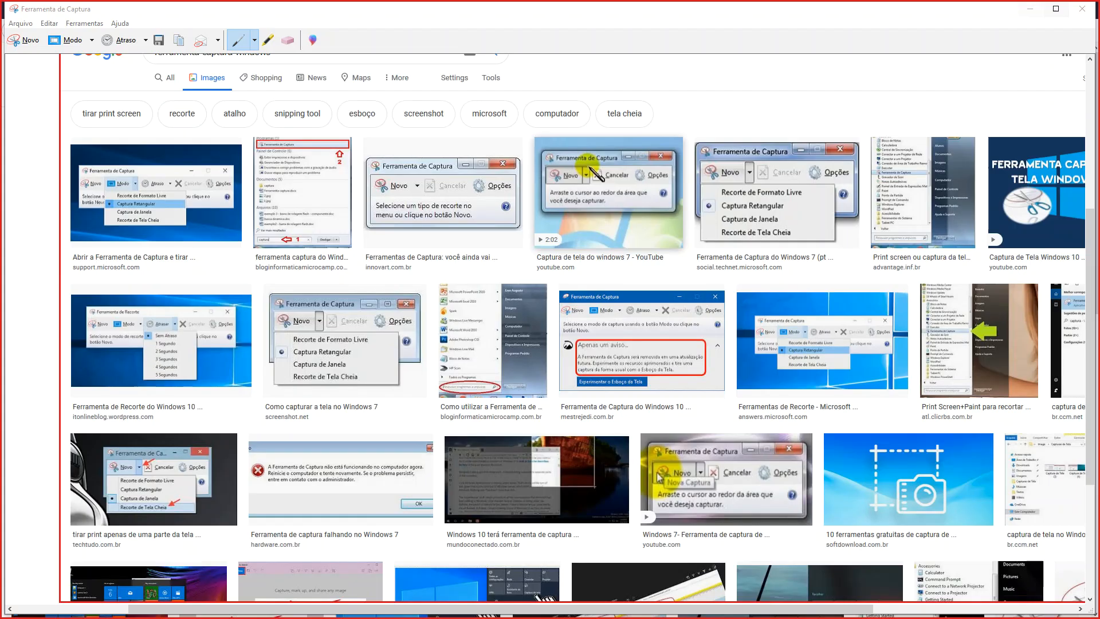
click(1083, 9)
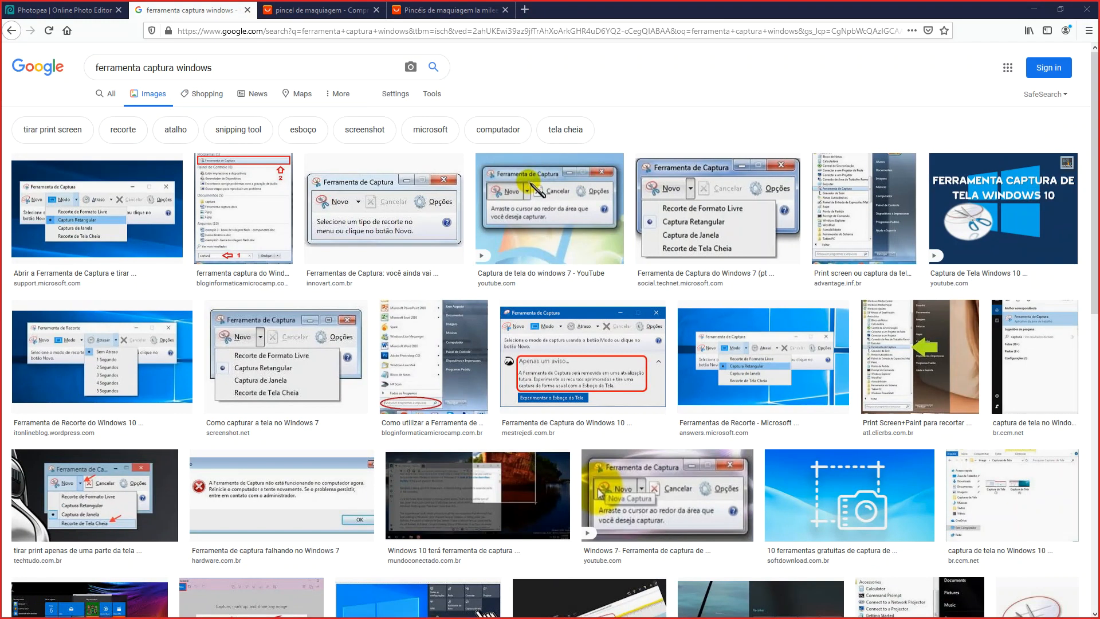
click(64, 10)
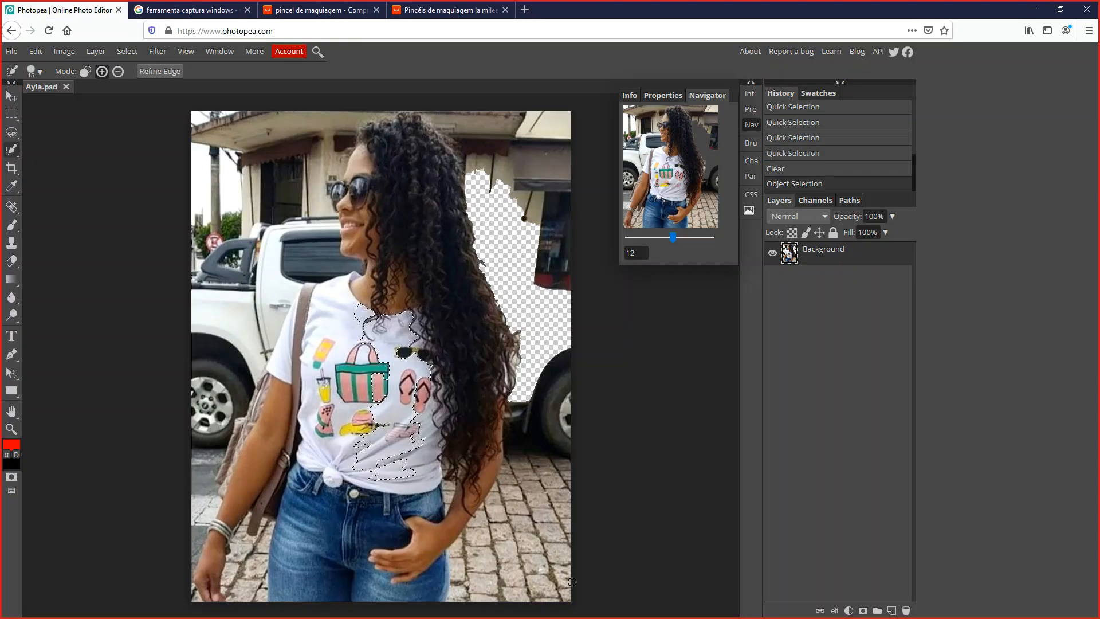